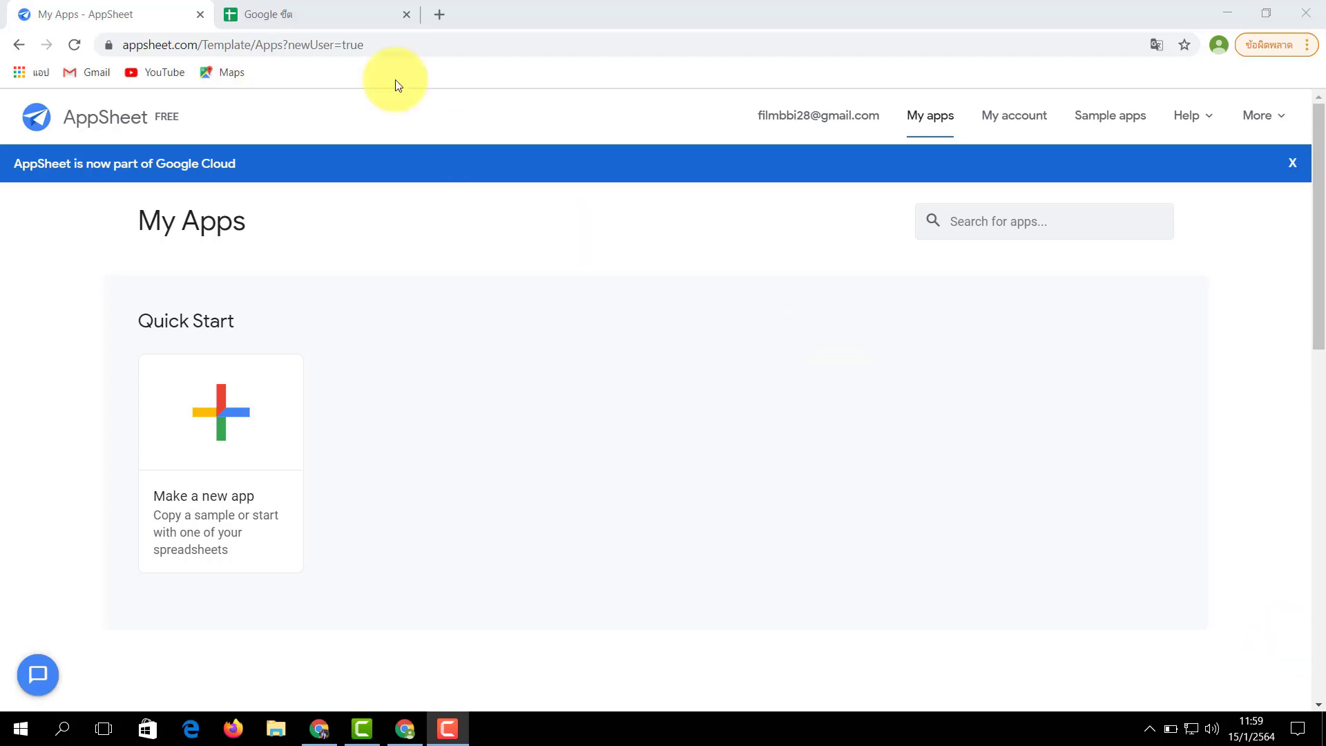
- Switch to Google Sheets, create a blank spreadsheet and name it checkin
click(271, 7)
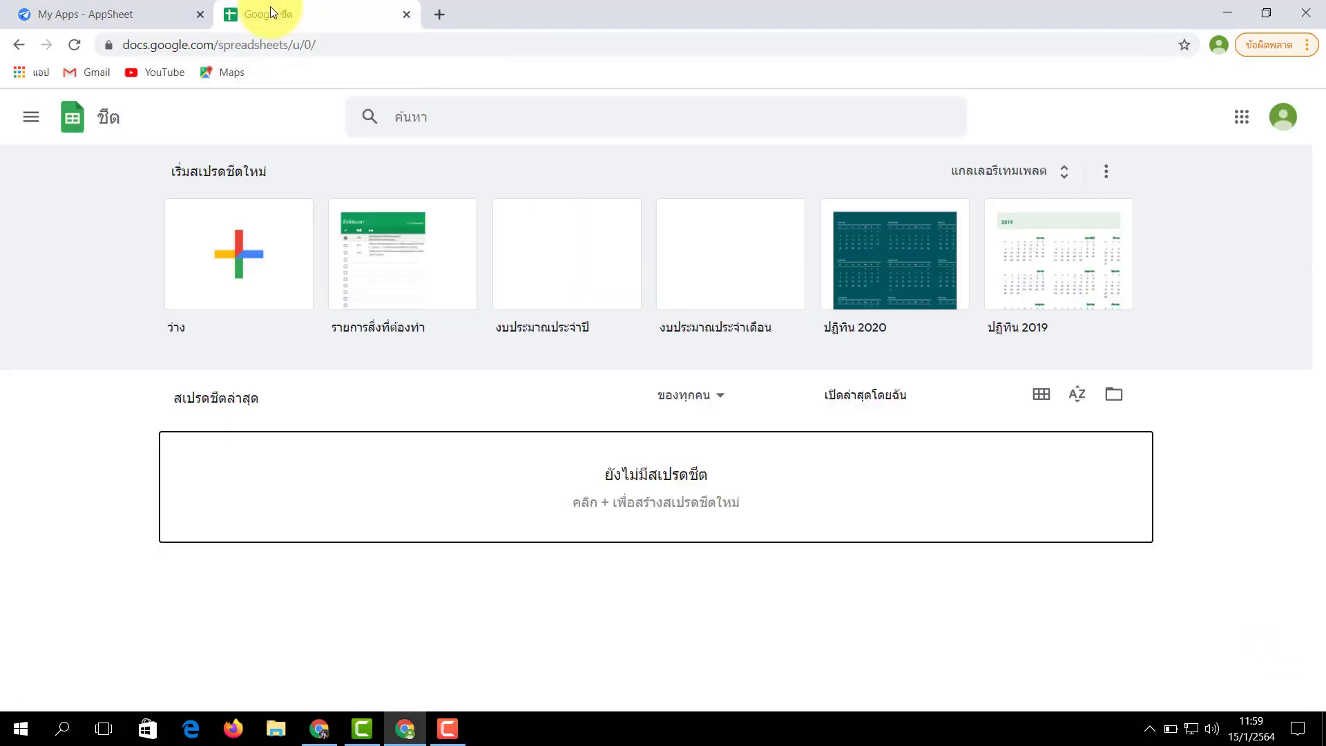
click(276, 252)
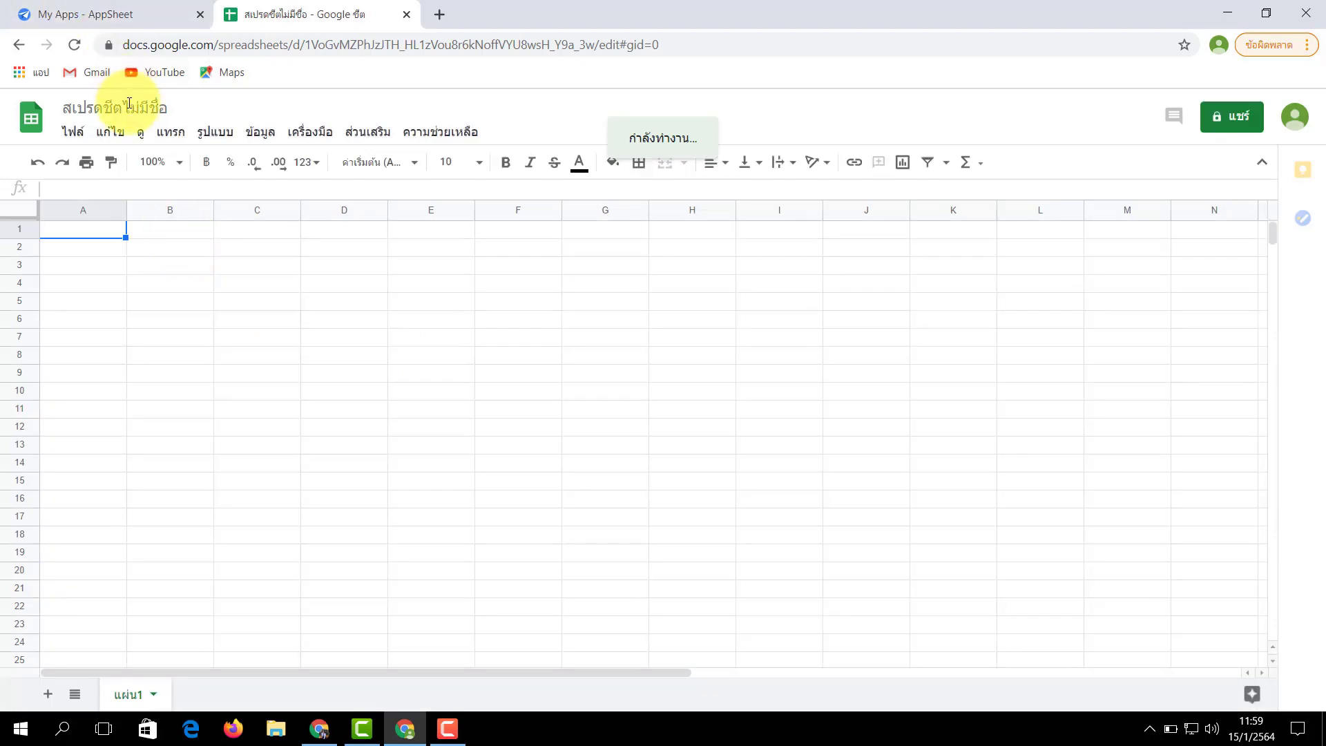
click(130, 104)
key(BackSpace)
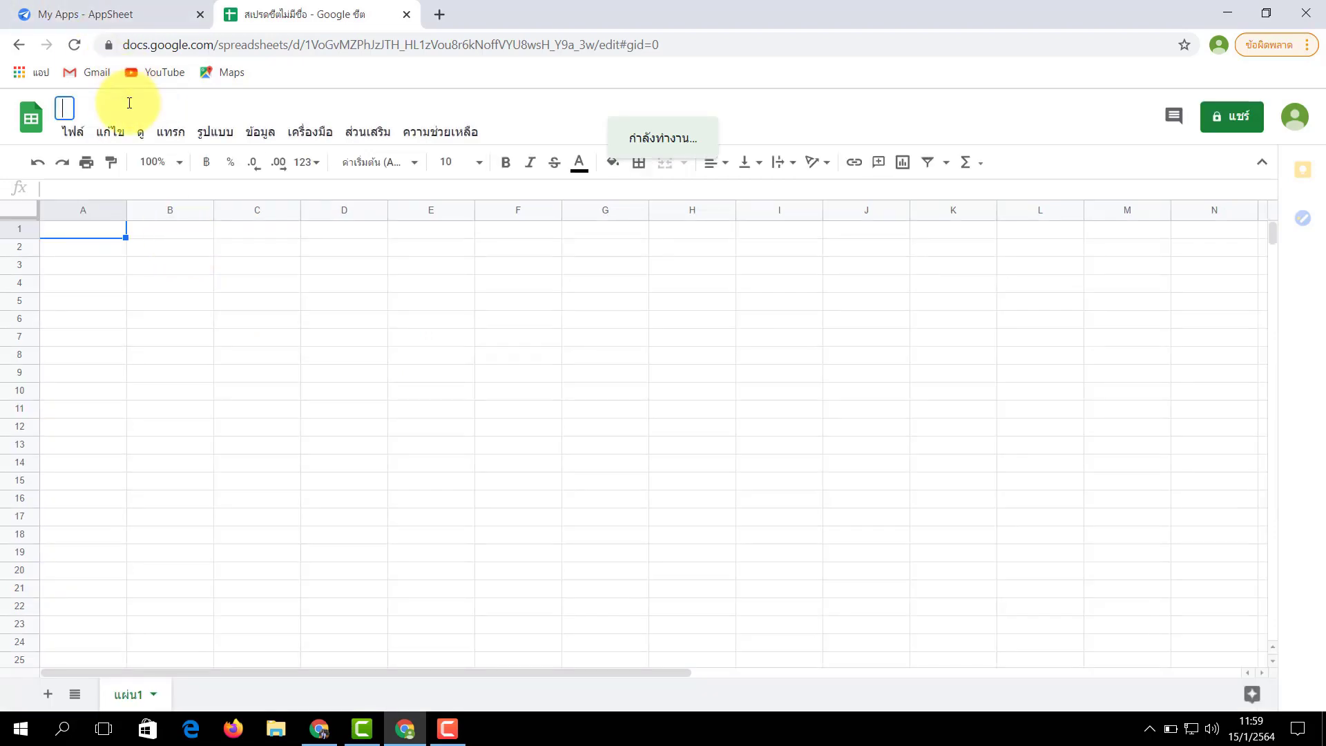
text(Ch)
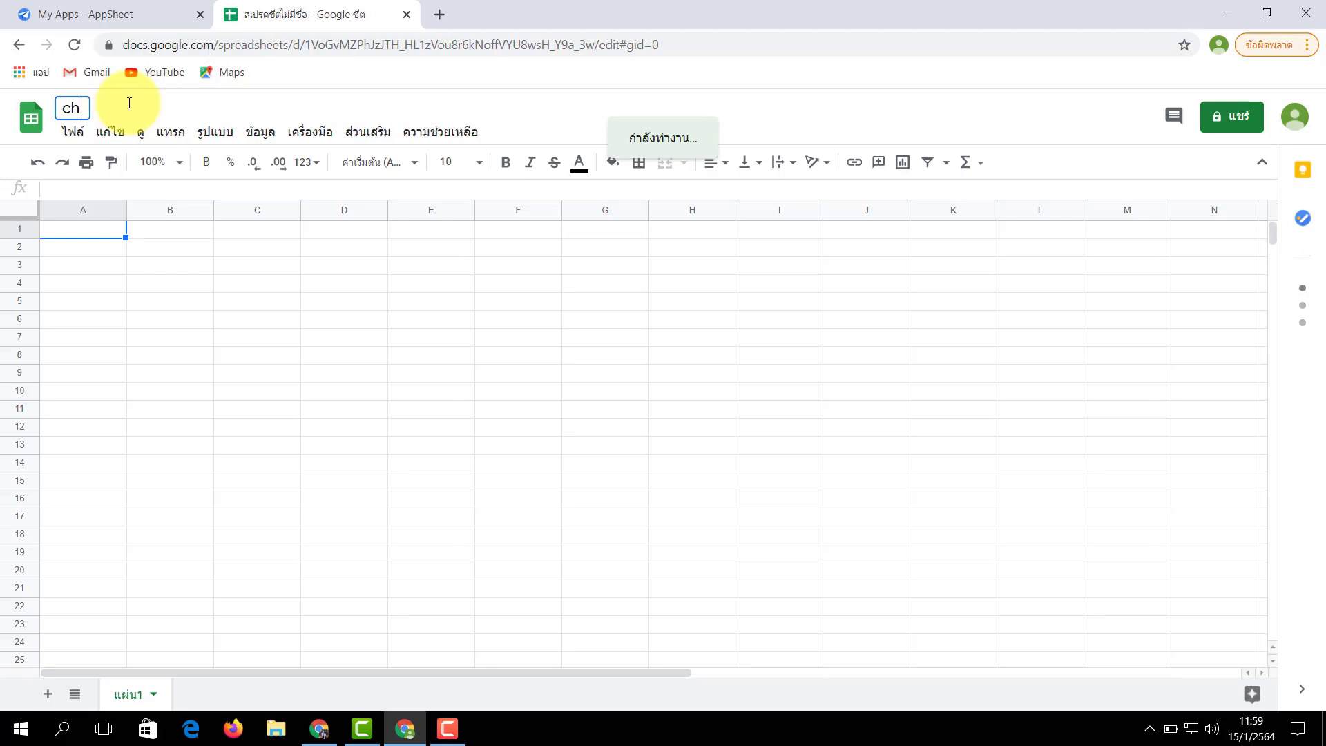
text(eckin)
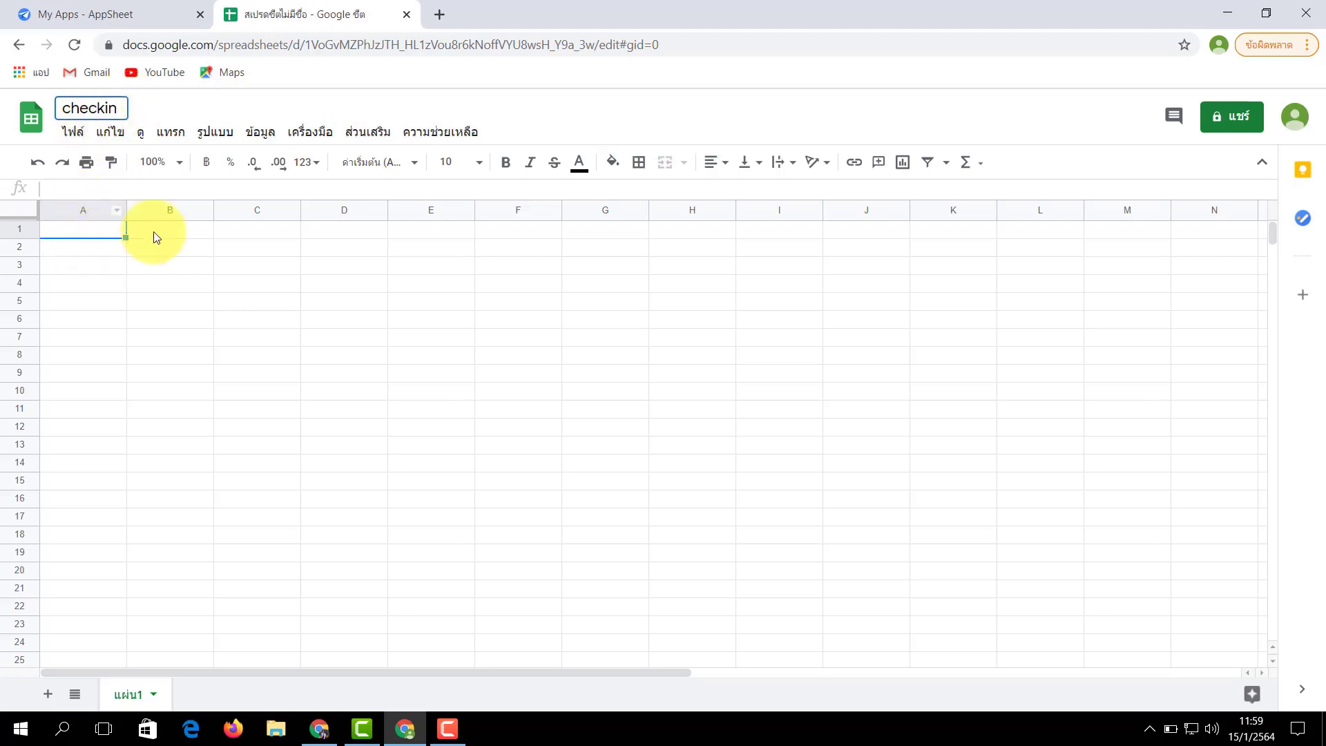
click(173, 230)
click(101, 236)
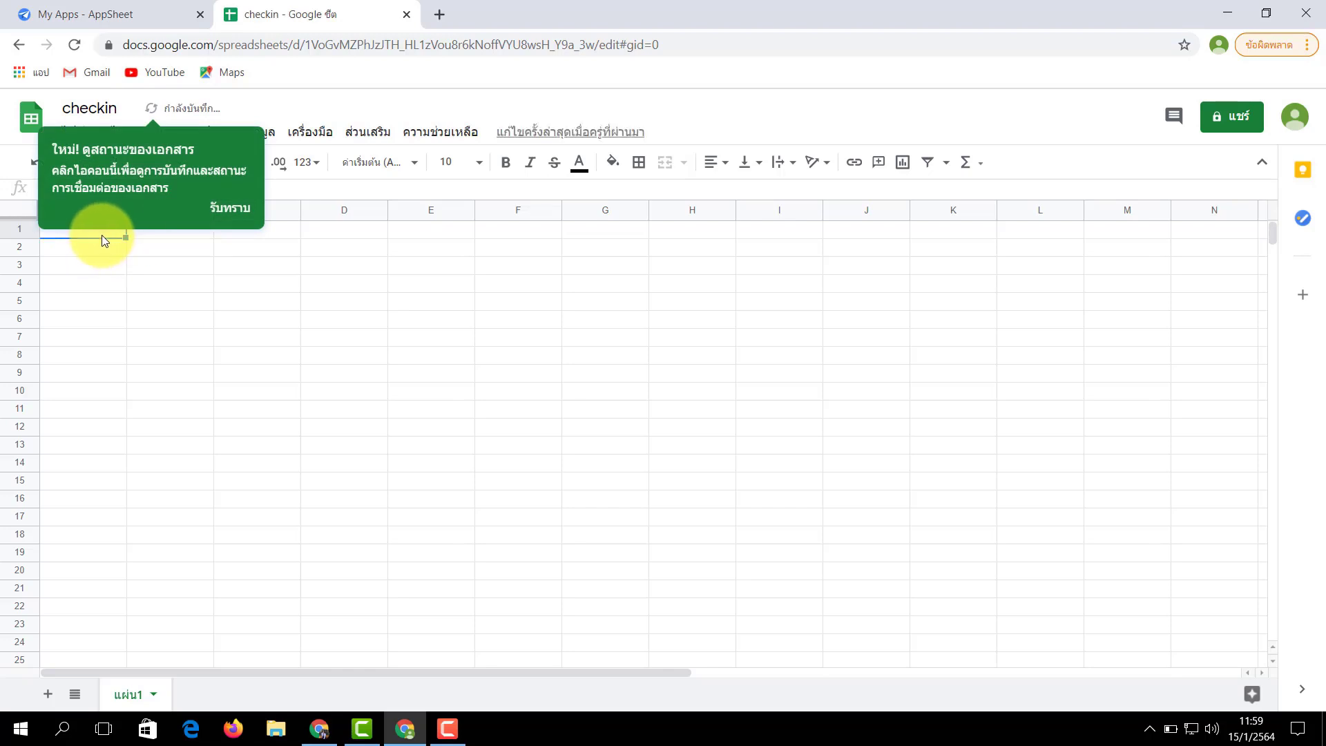
click(268, 208)
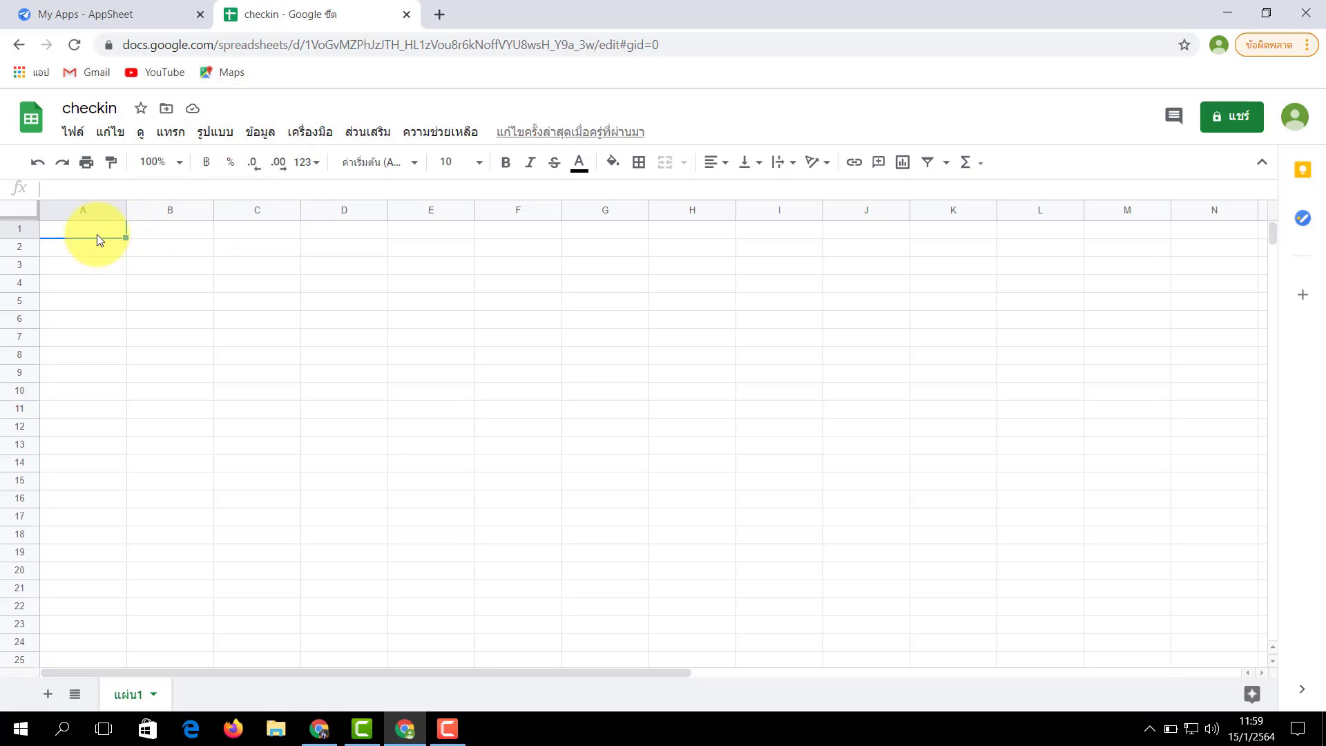
- Enter the column headers วันที่, เวลา, ชื่อสถานที่, พิกัด and username in cells A1 to E1
click(149, 292)
click(111, 233)
text(ว)
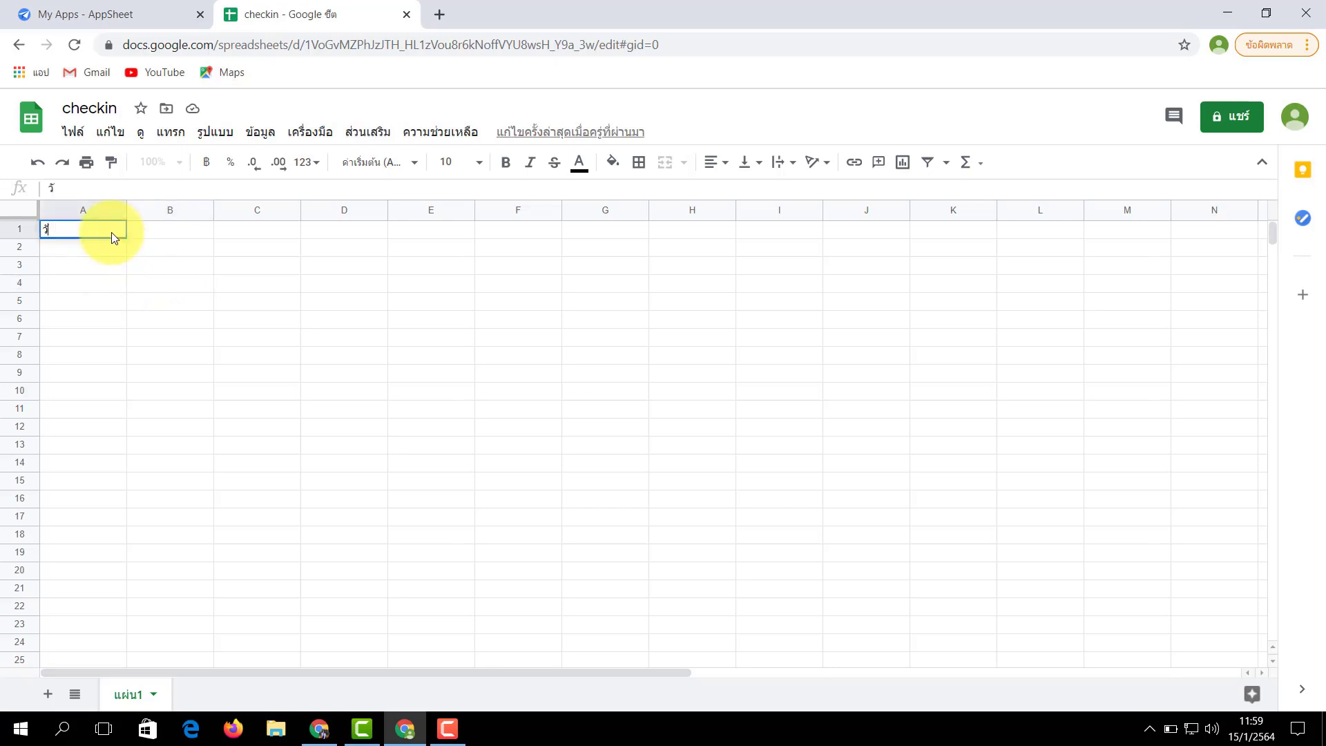
text(ันที่)
click(135, 233)
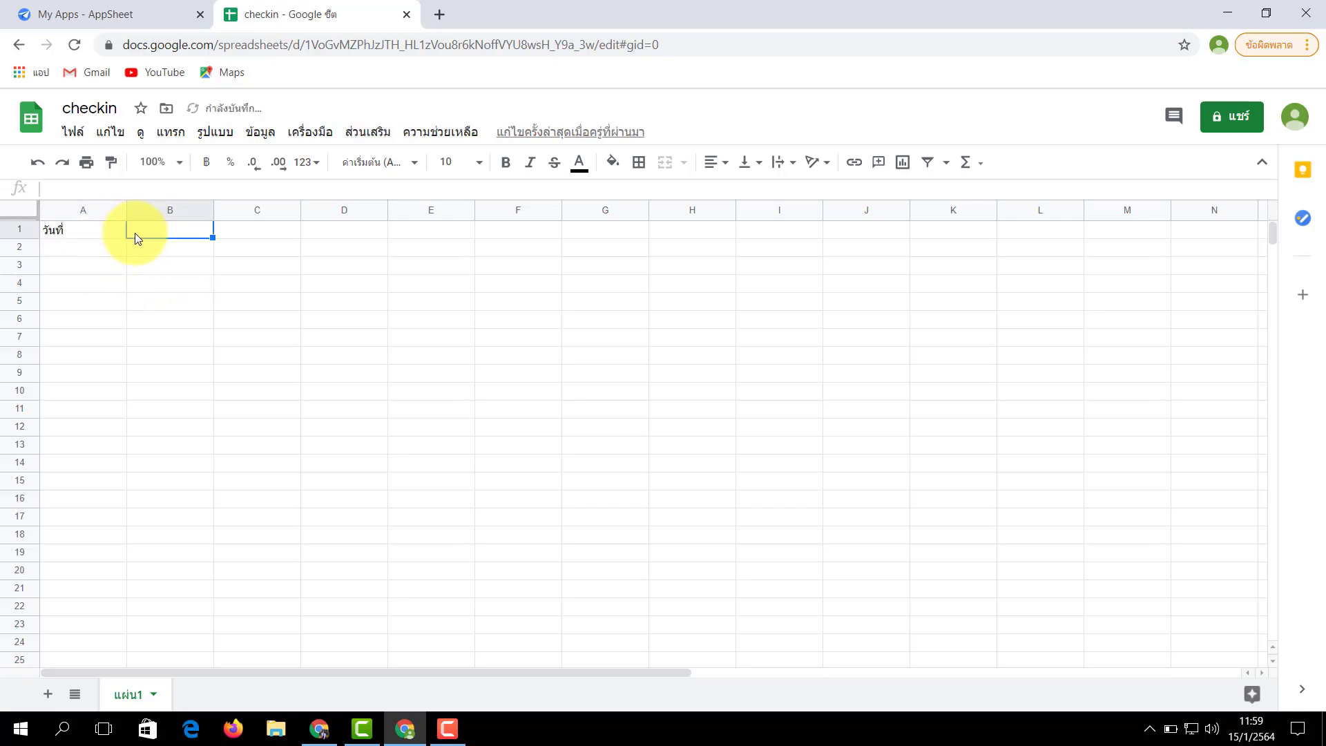
text(เวลา)
click(252, 233)
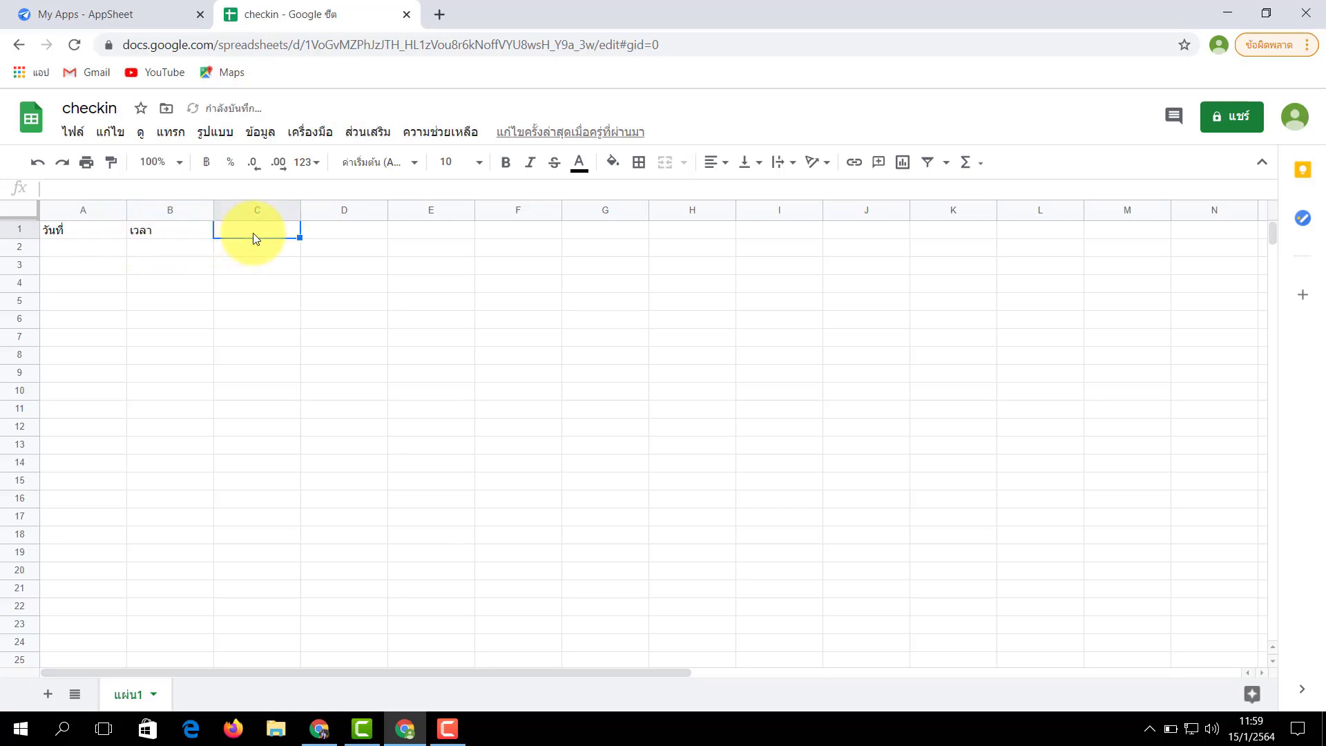
text(ชื่อสถานที่)
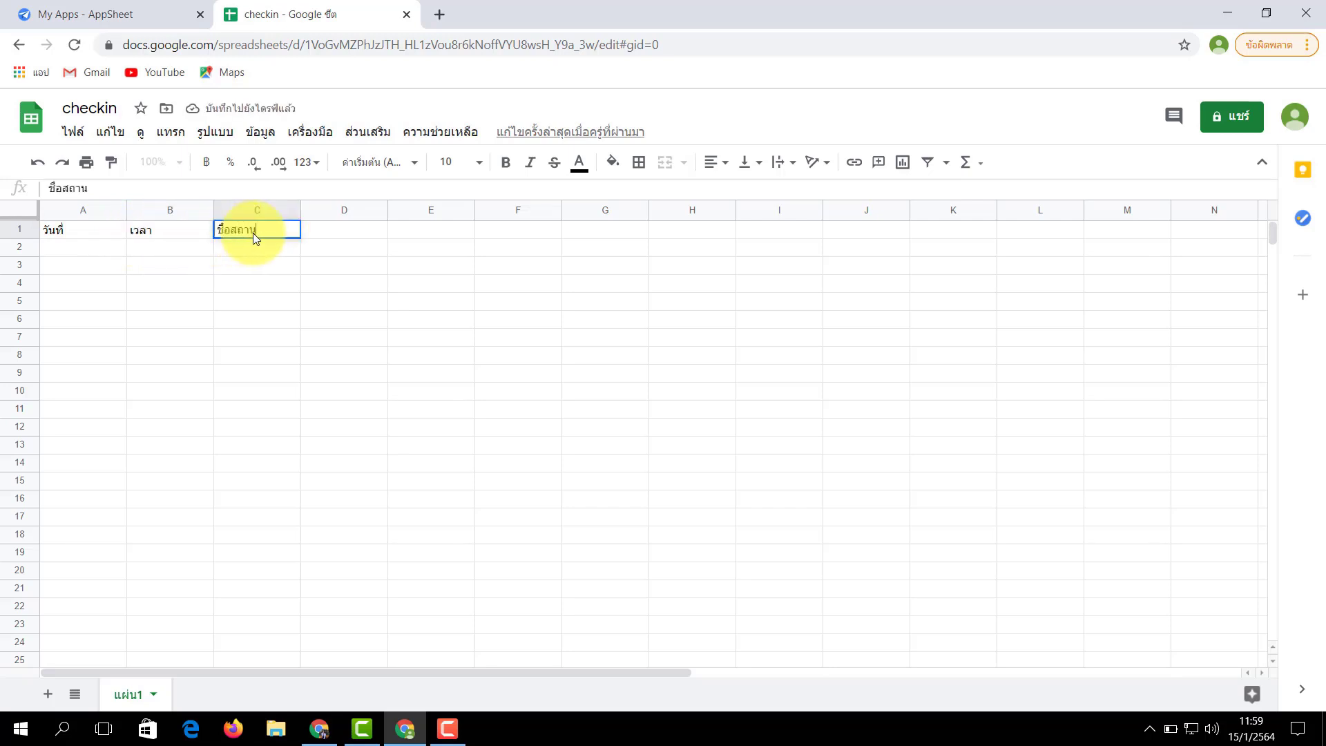
click(348, 236)
text(พิกัด)
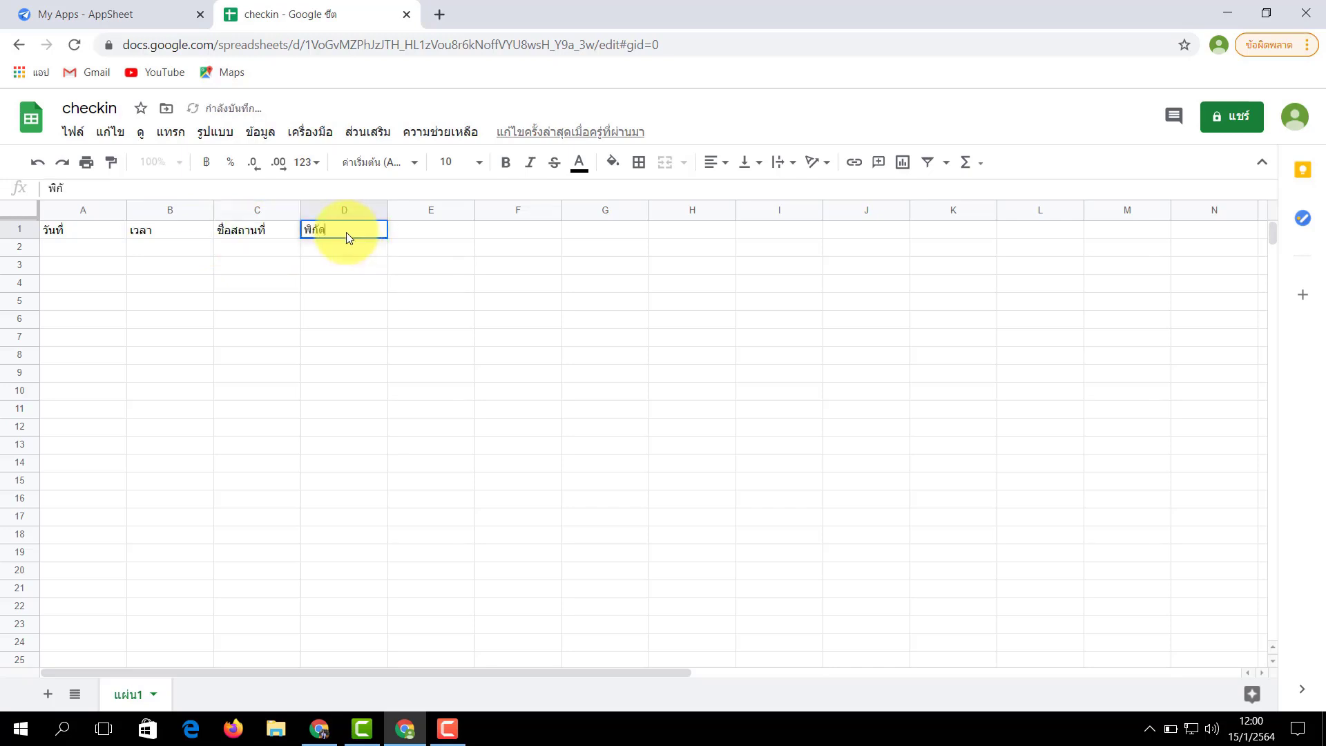
click(402, 235)
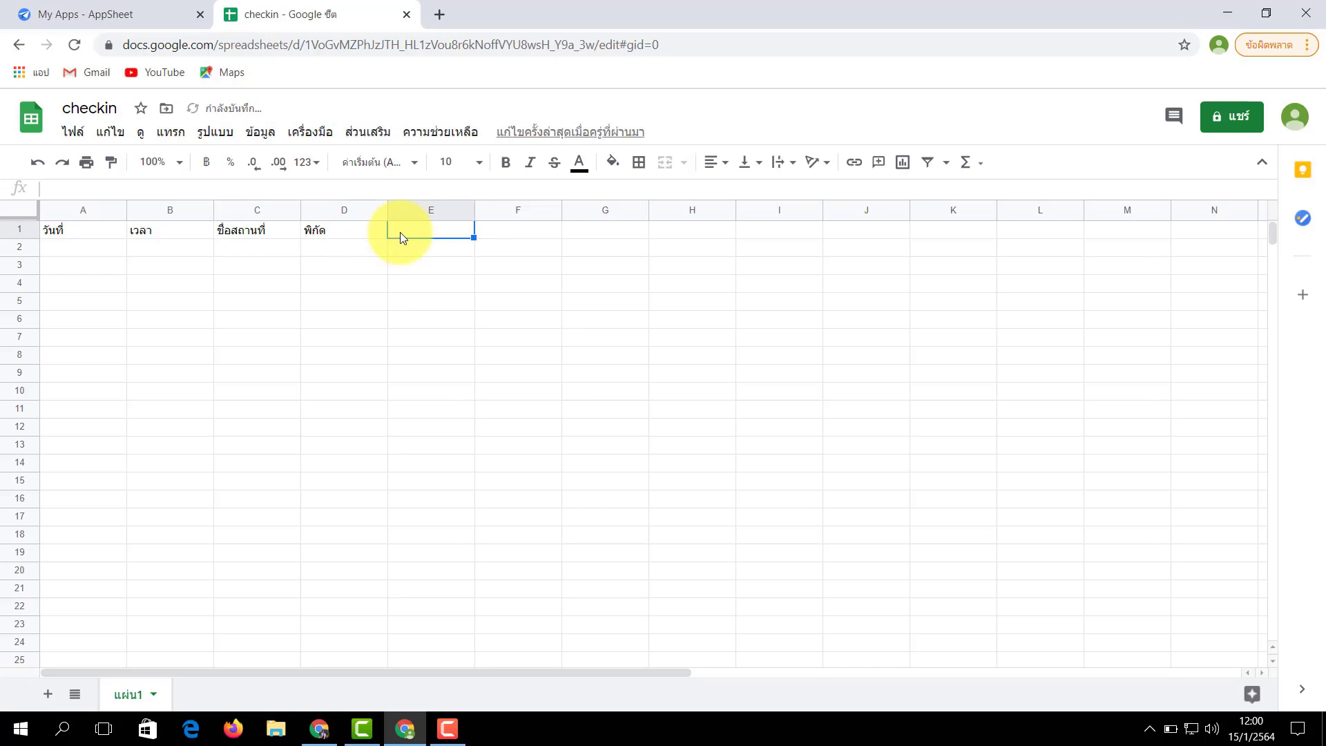
text(username)
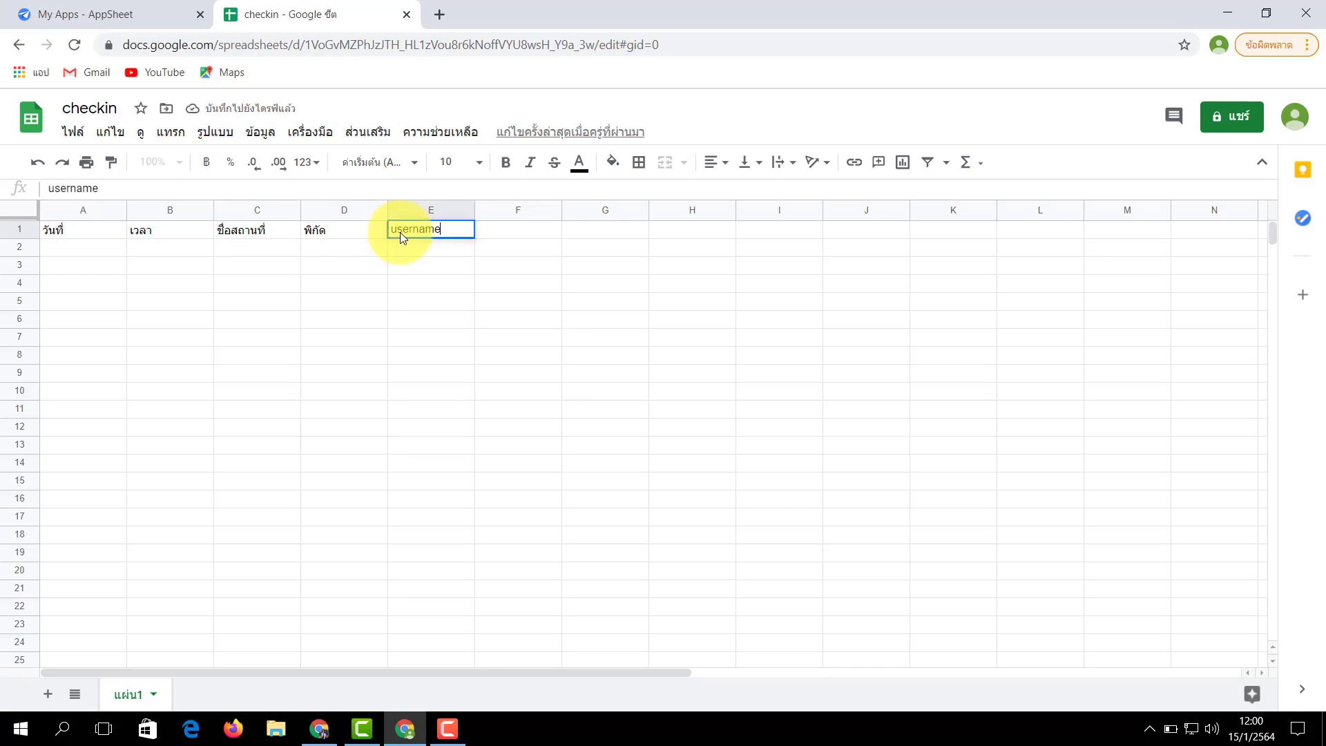
click(525, 290)
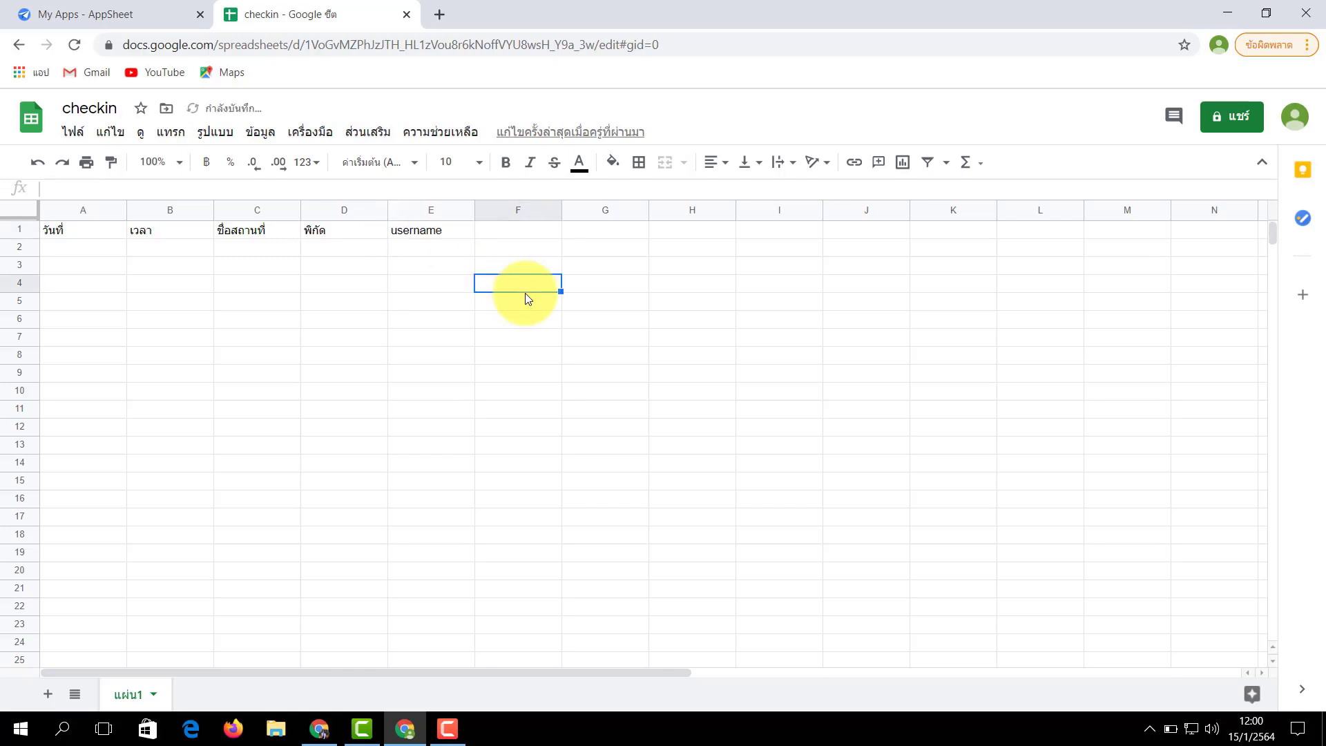
- Return to the list of spreadsheets to check for the checkin file, and reopen it
click(31, 132)
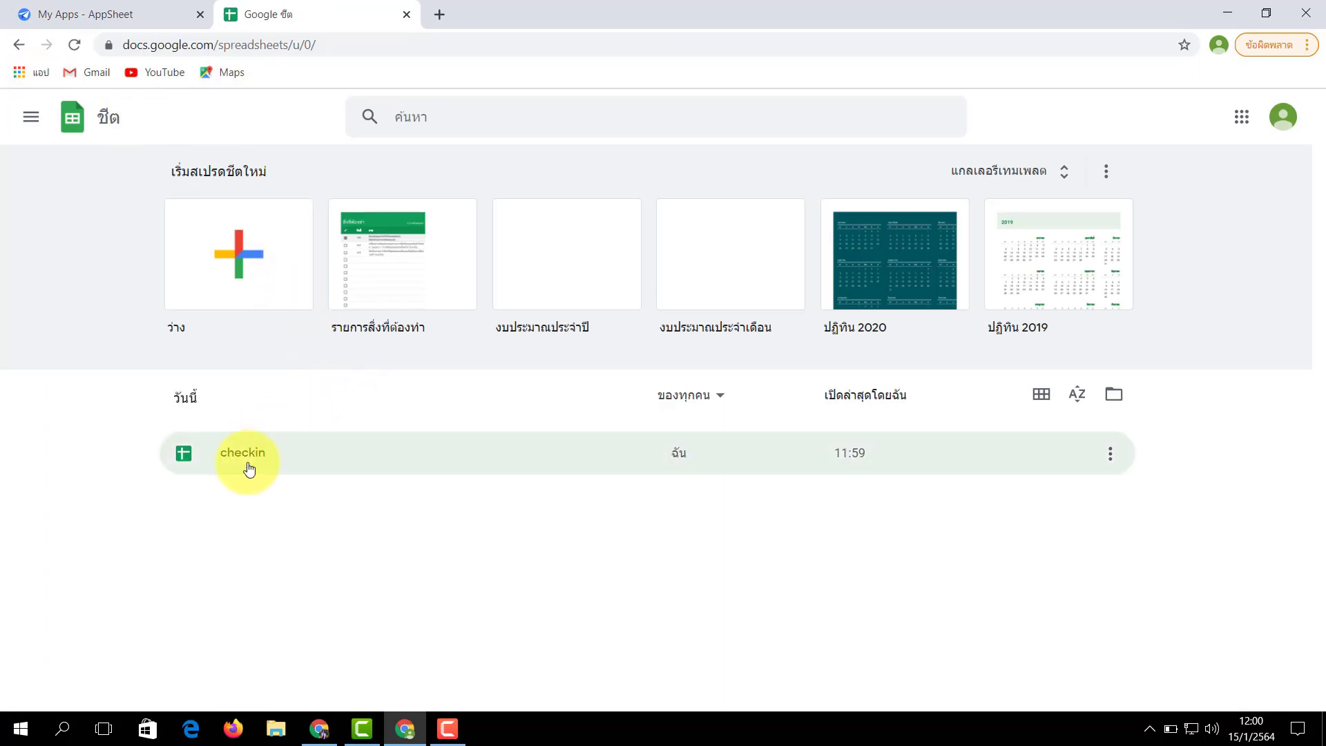
click(247, 472)
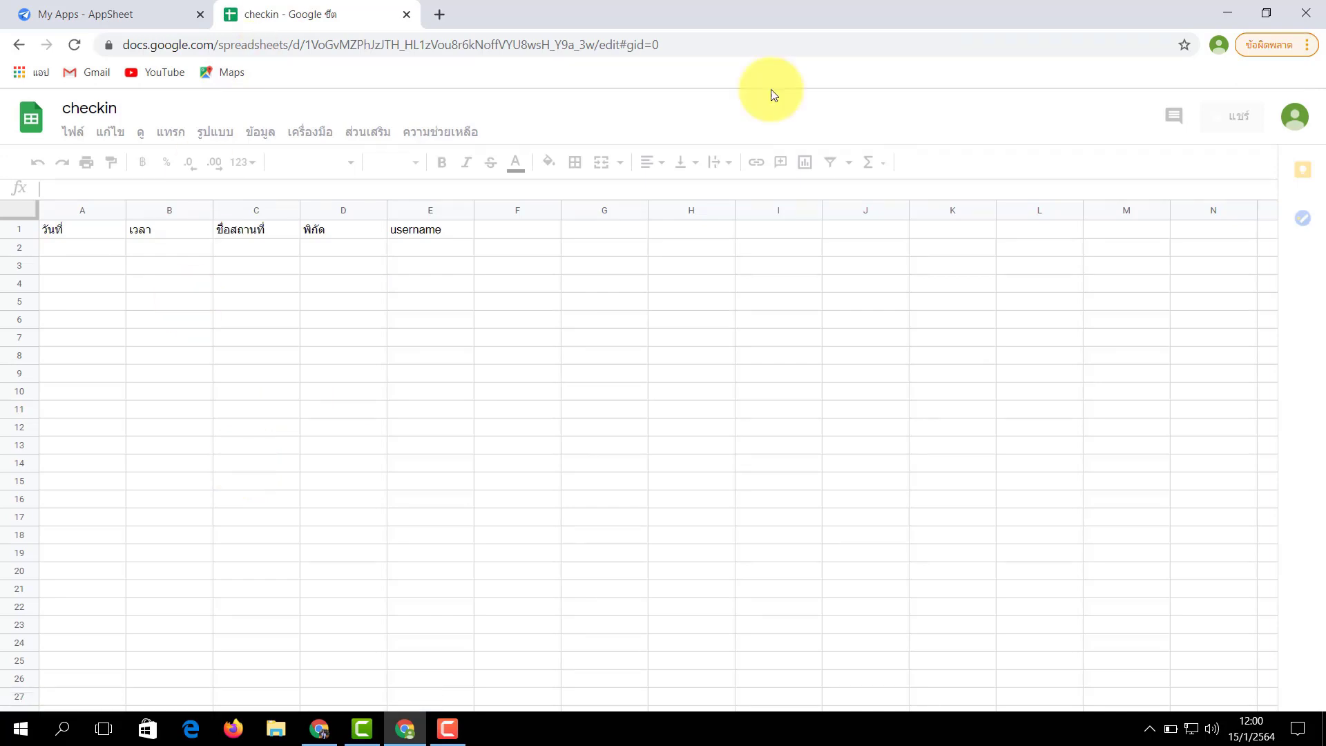
- Switch to AppSheet and make a new app from your own data, using the checkin spreadsheet as its source
click(138, 8)
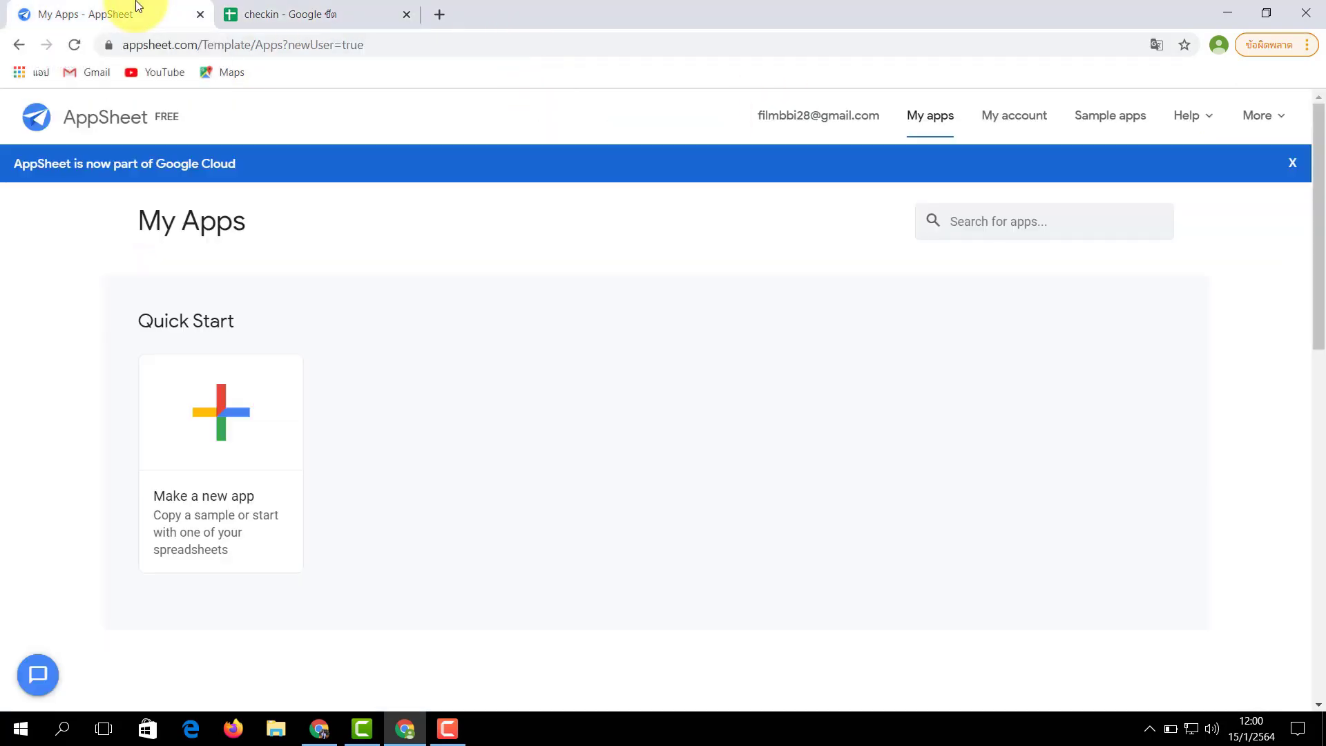
click(256, 413)
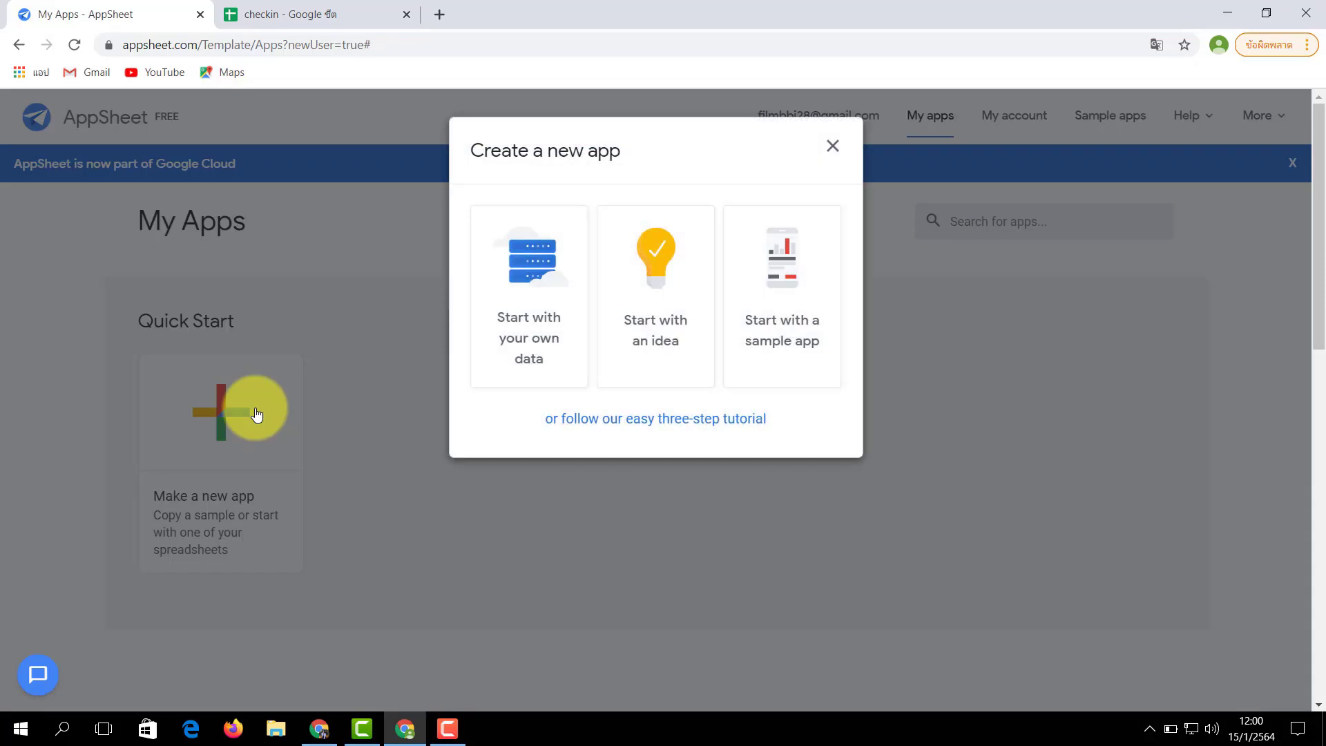
click(522, 269)
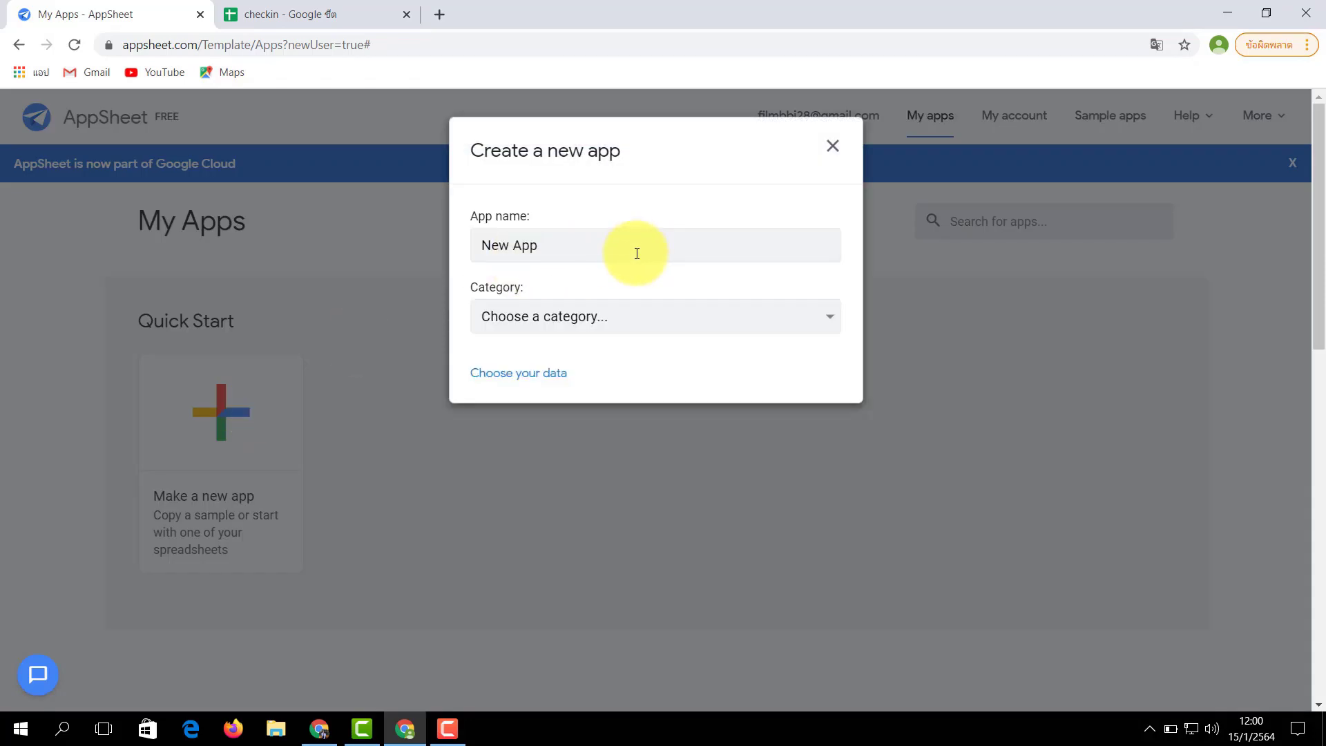
click(536, 374)
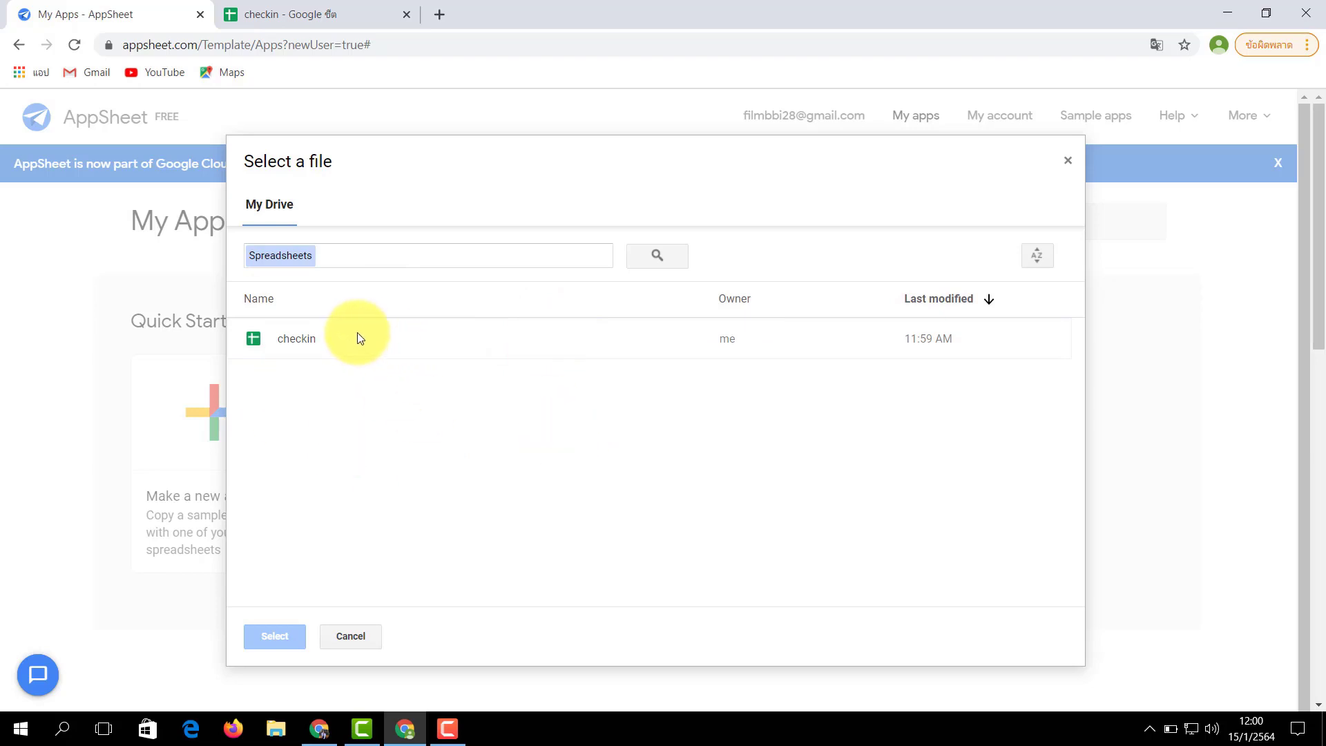
click(305, 352)
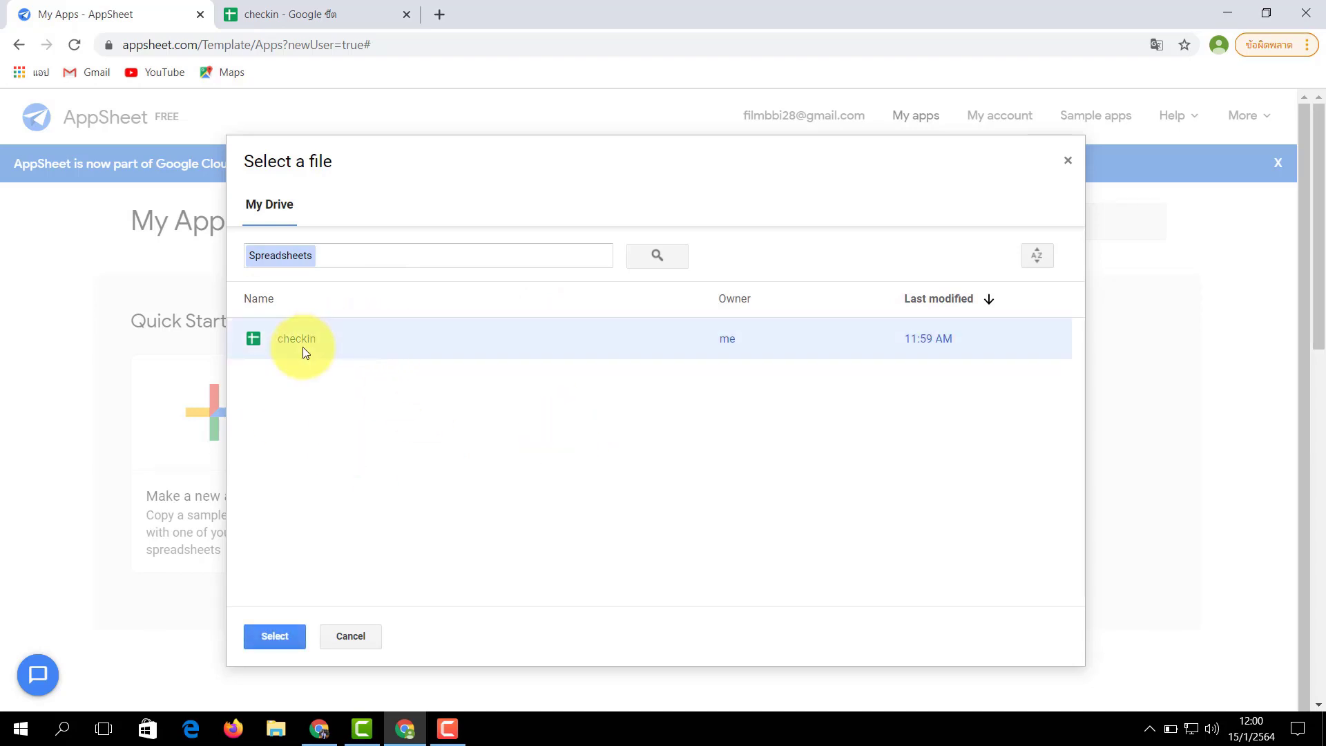
click(265, 641)
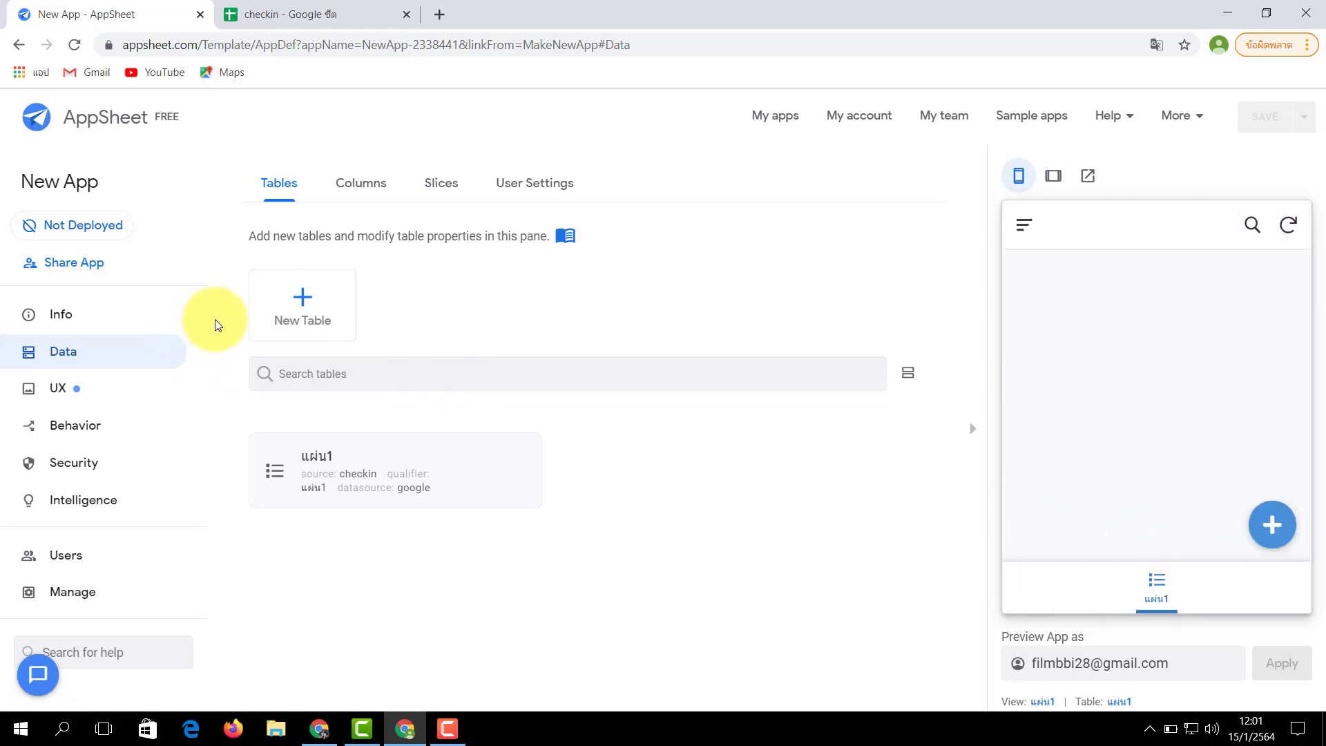
- Open the column definitions of the แผ่น1 table and set the วันที่ column's type to Date
click(382, 455)
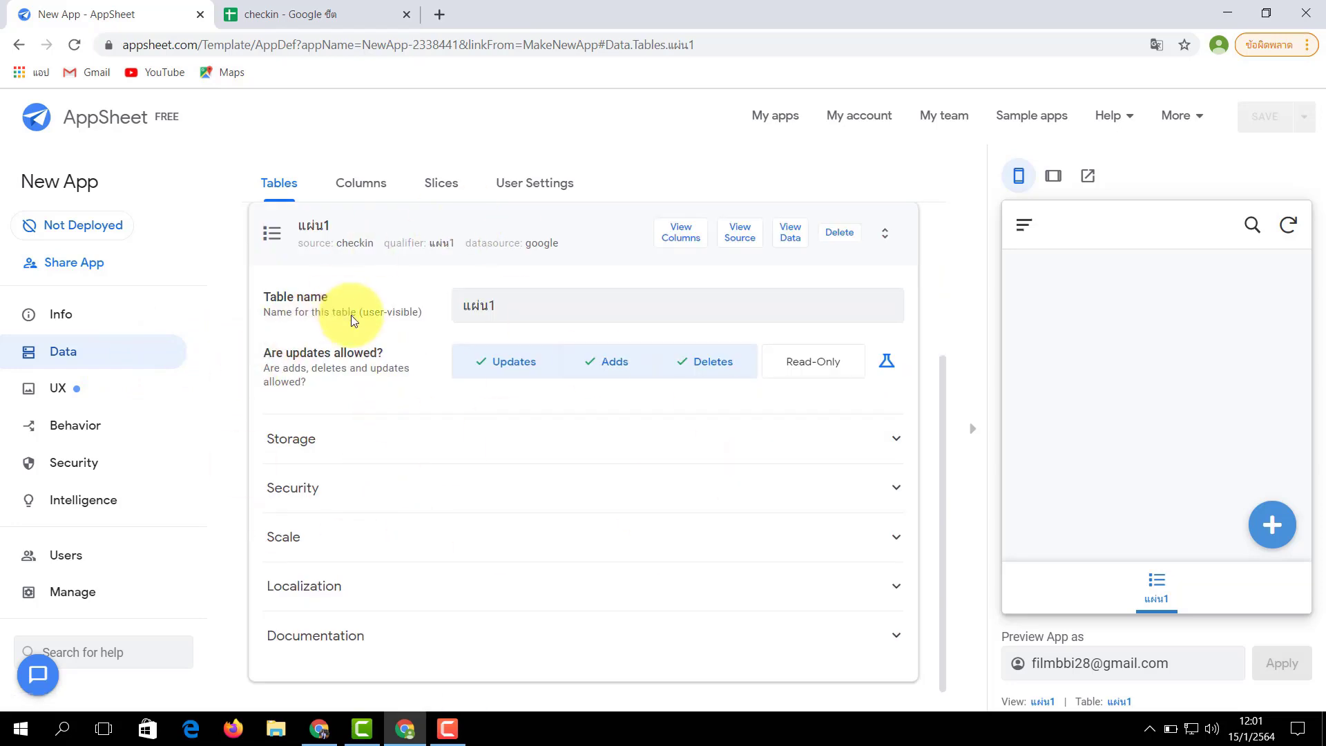
click(681, 244)
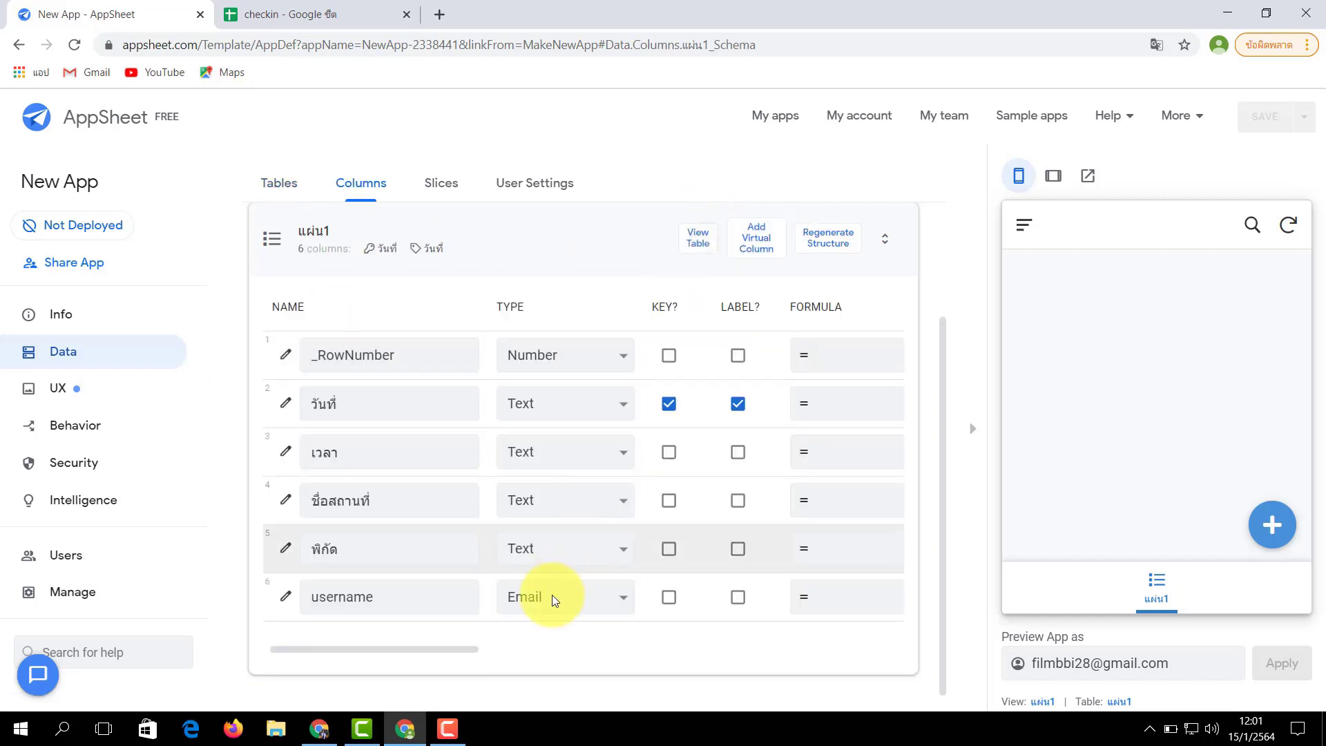
drag(448, 650, 378, 648)
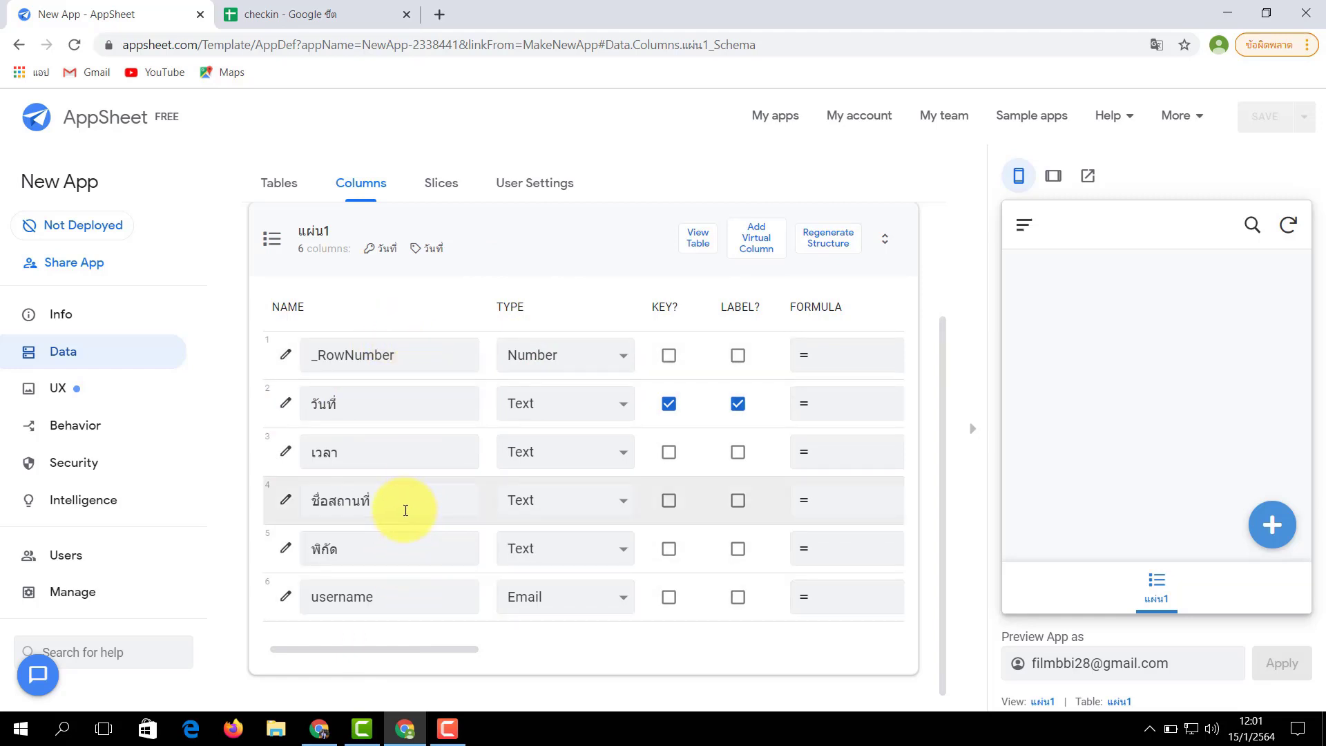
click(596, 407)
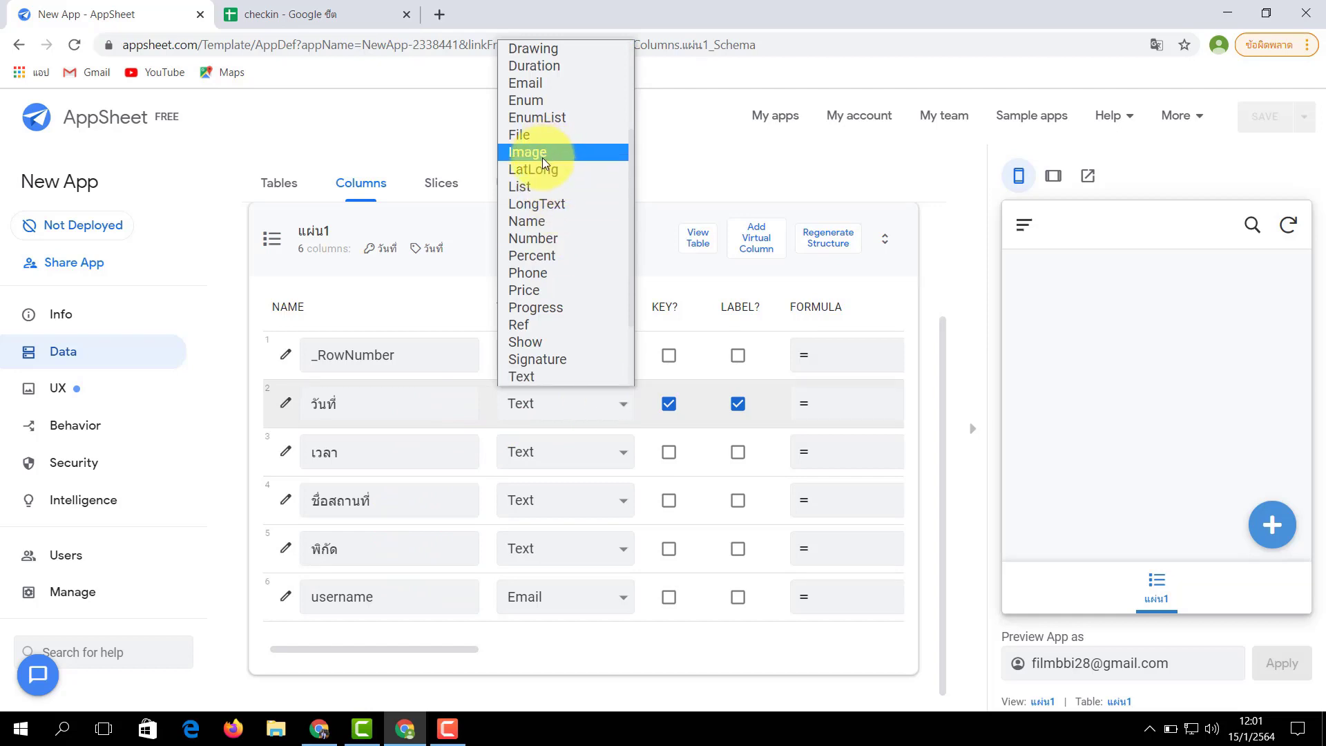
scroll(543, 159, up, 2)
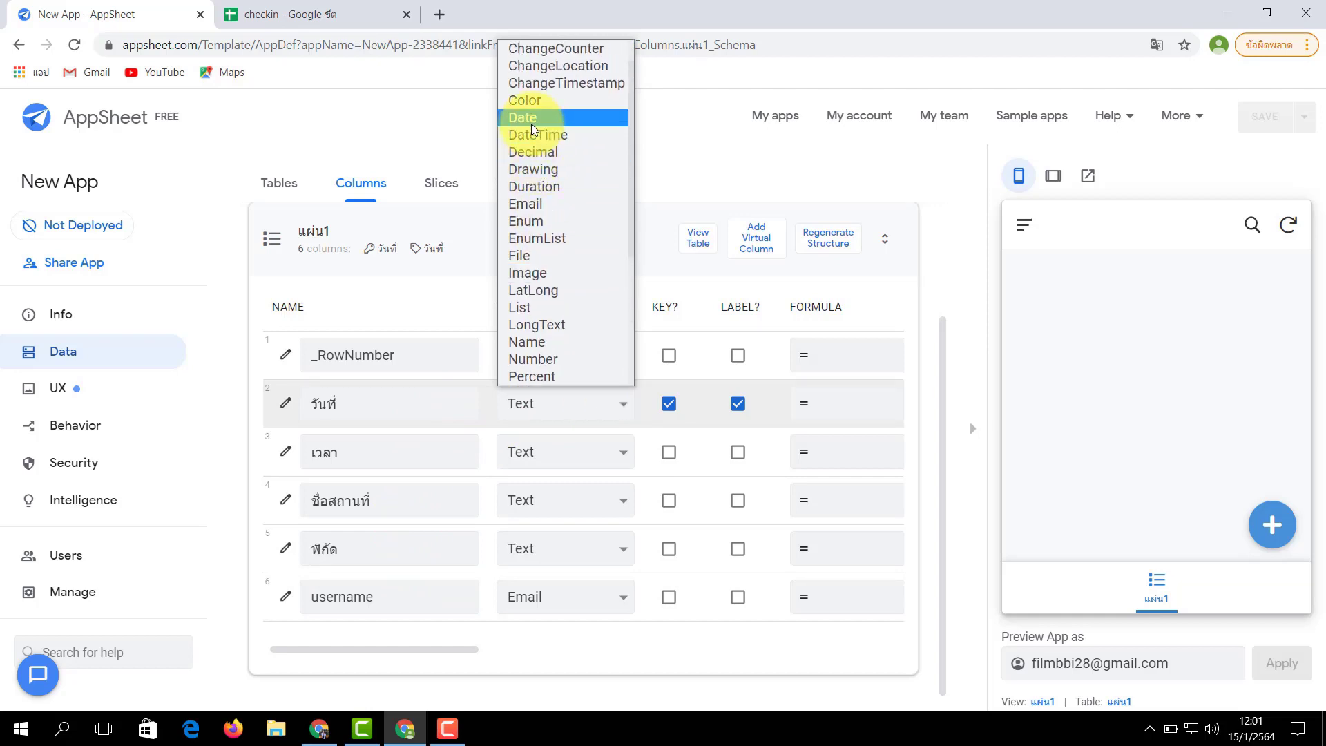
click(532, 123)
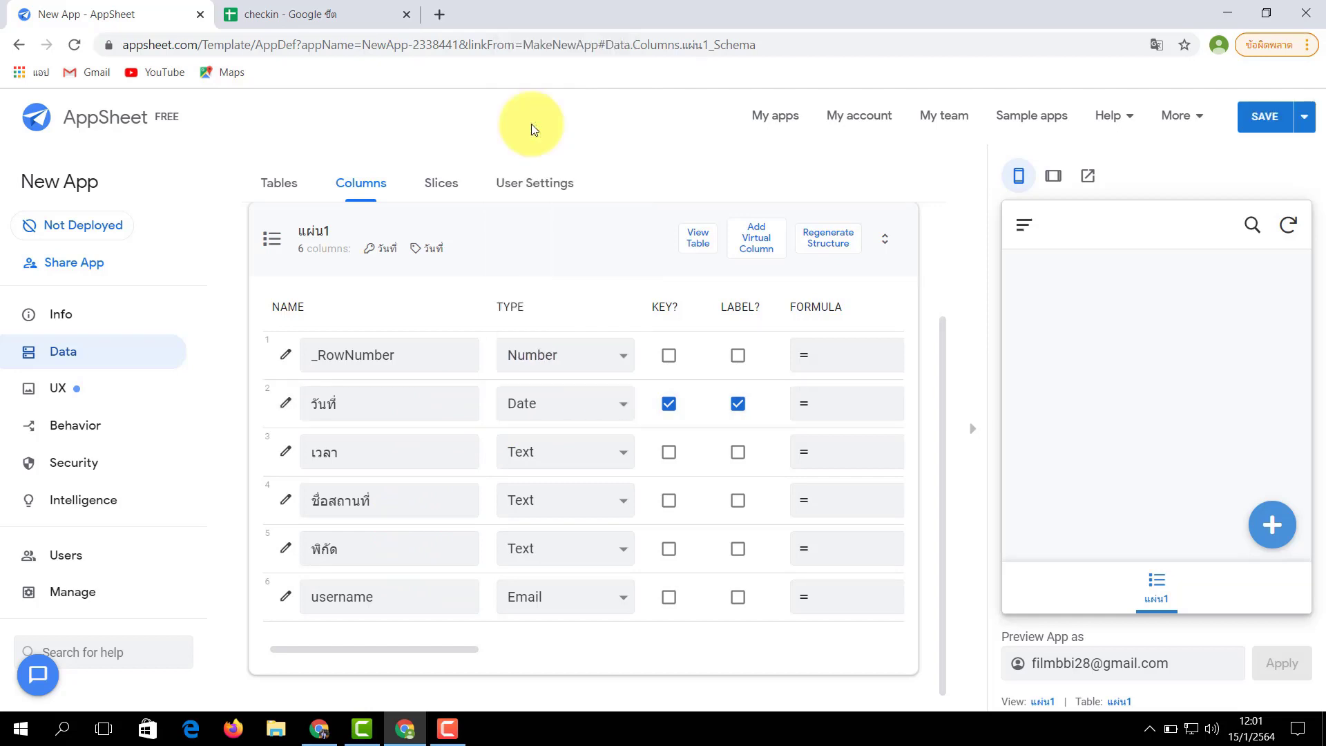
- Set the เวลา column's type to Time
click(569, 465)
scroll(549, 322, down, 1)
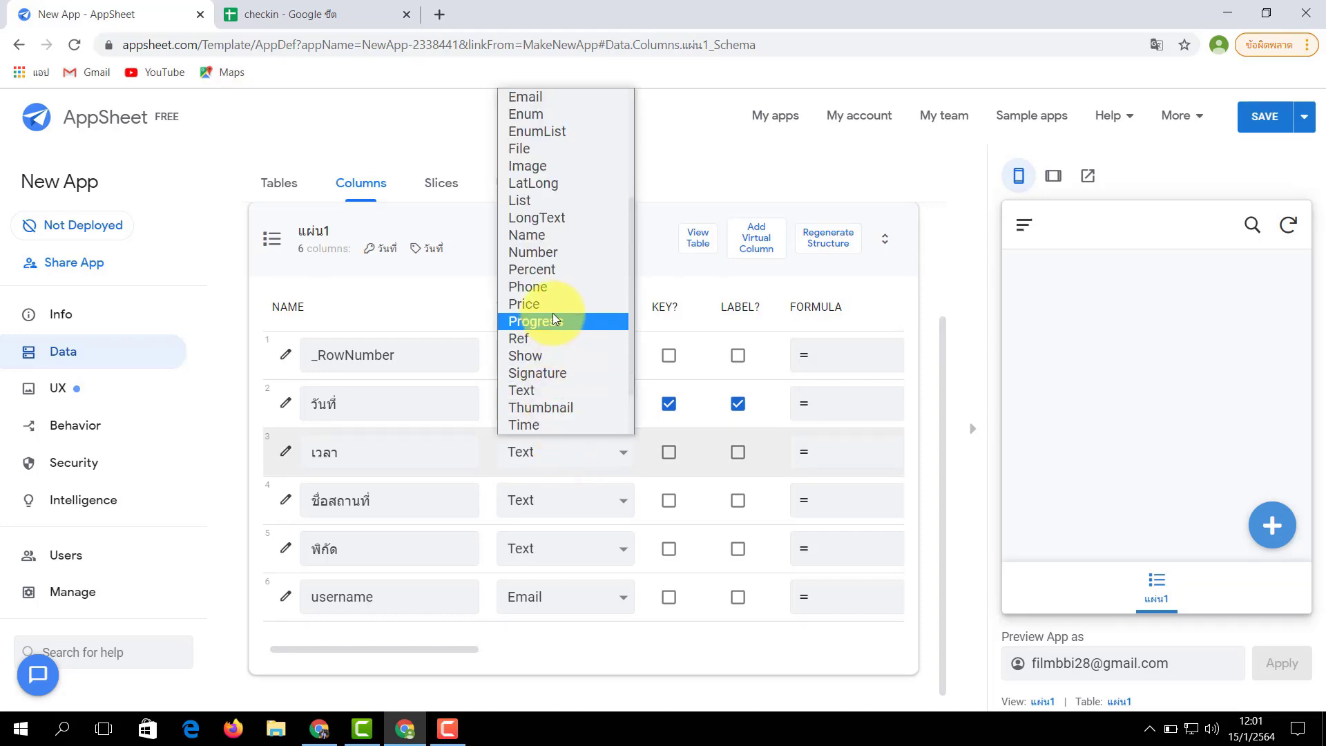
scroll(553, 312, down, 2)
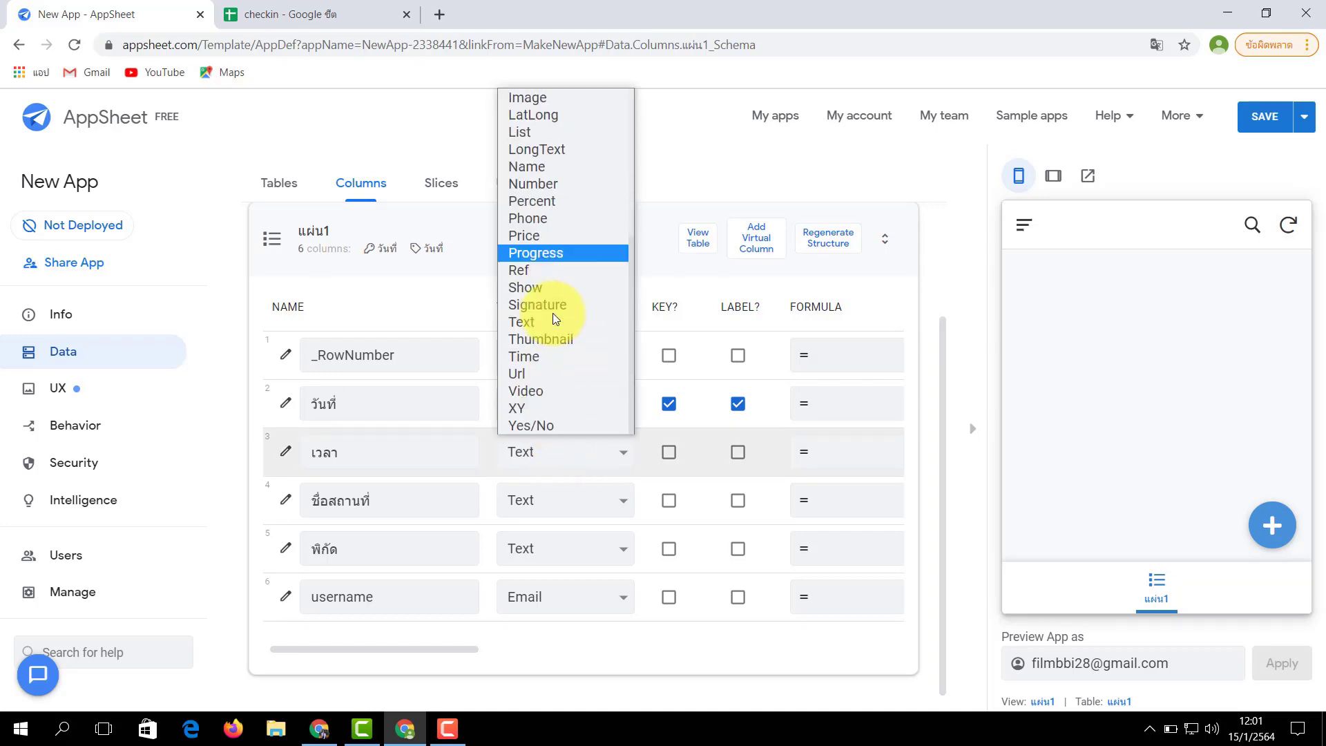
click(528, 357)
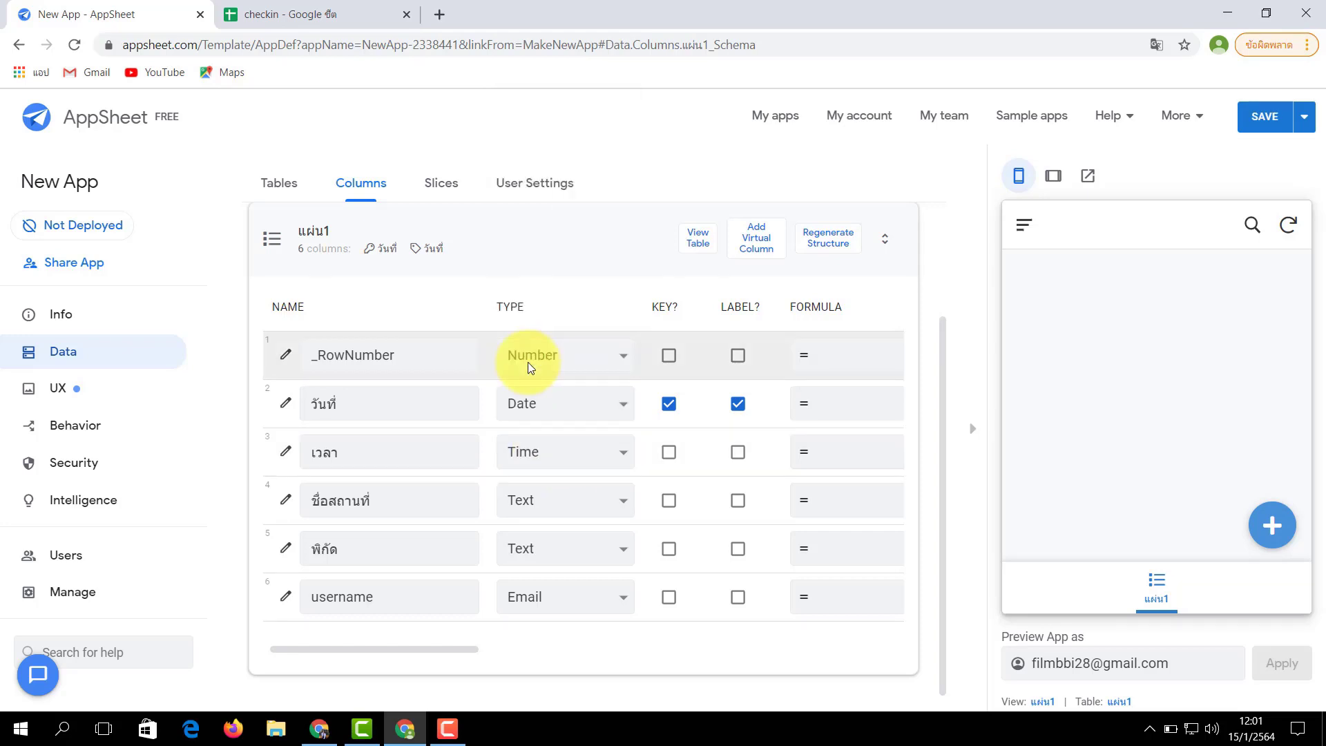
click(559, 515)
click(558, 515)
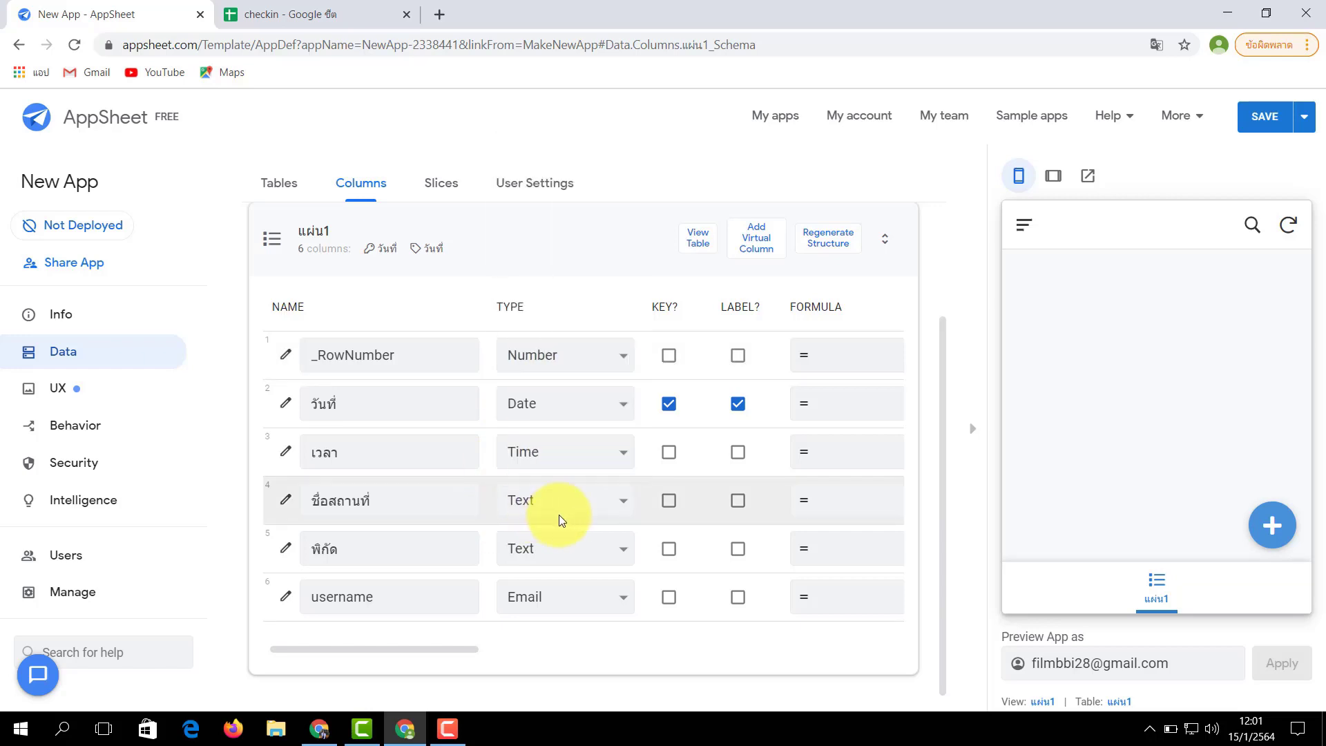
- Set the พิกัด column's type to LatLong
click(540, 554)
scroll(541, 516, down, 1)
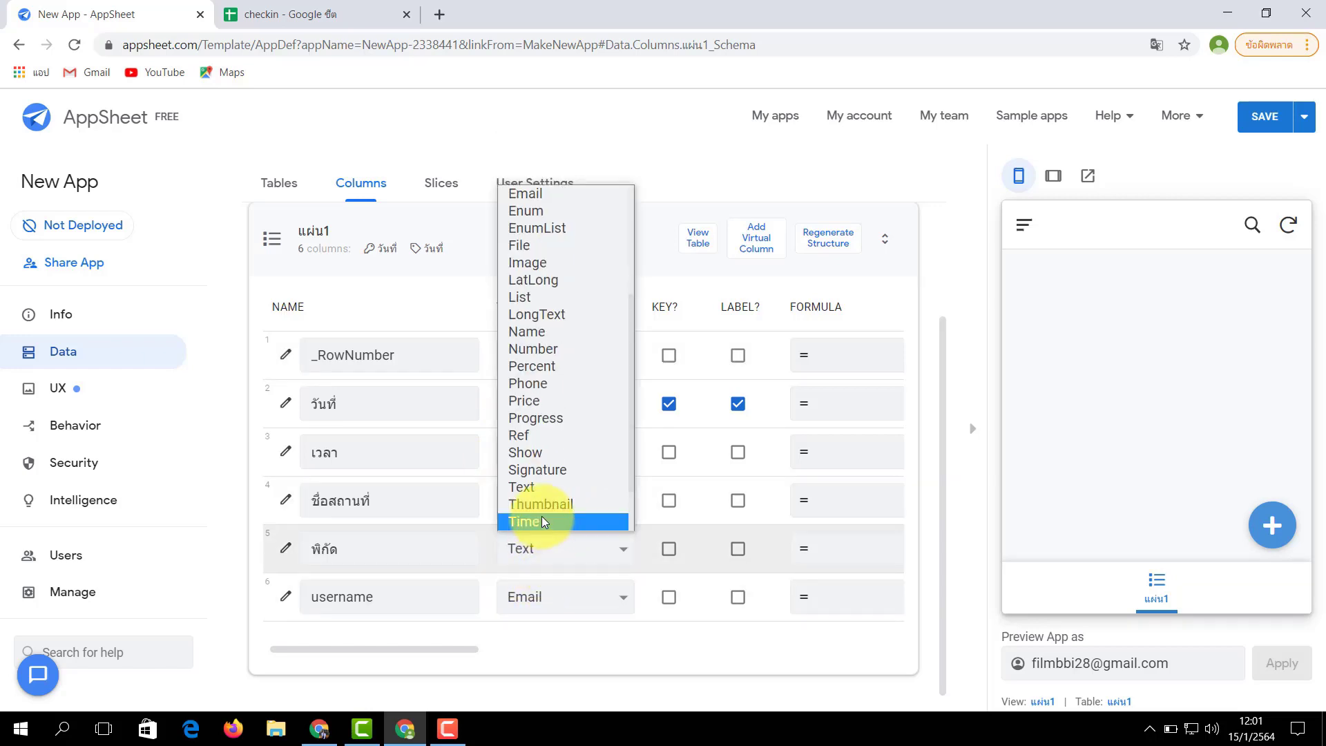
scroll(537, 458, down, 2)
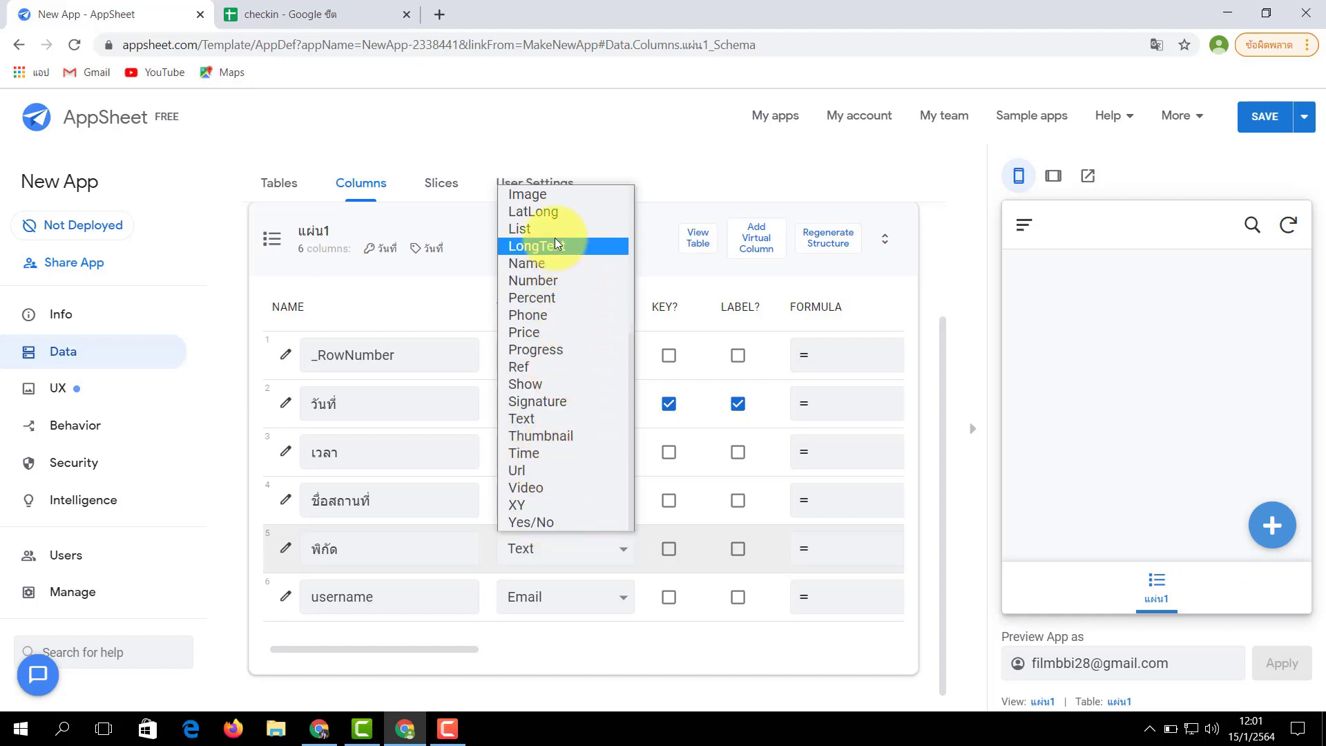
click(539, 209)
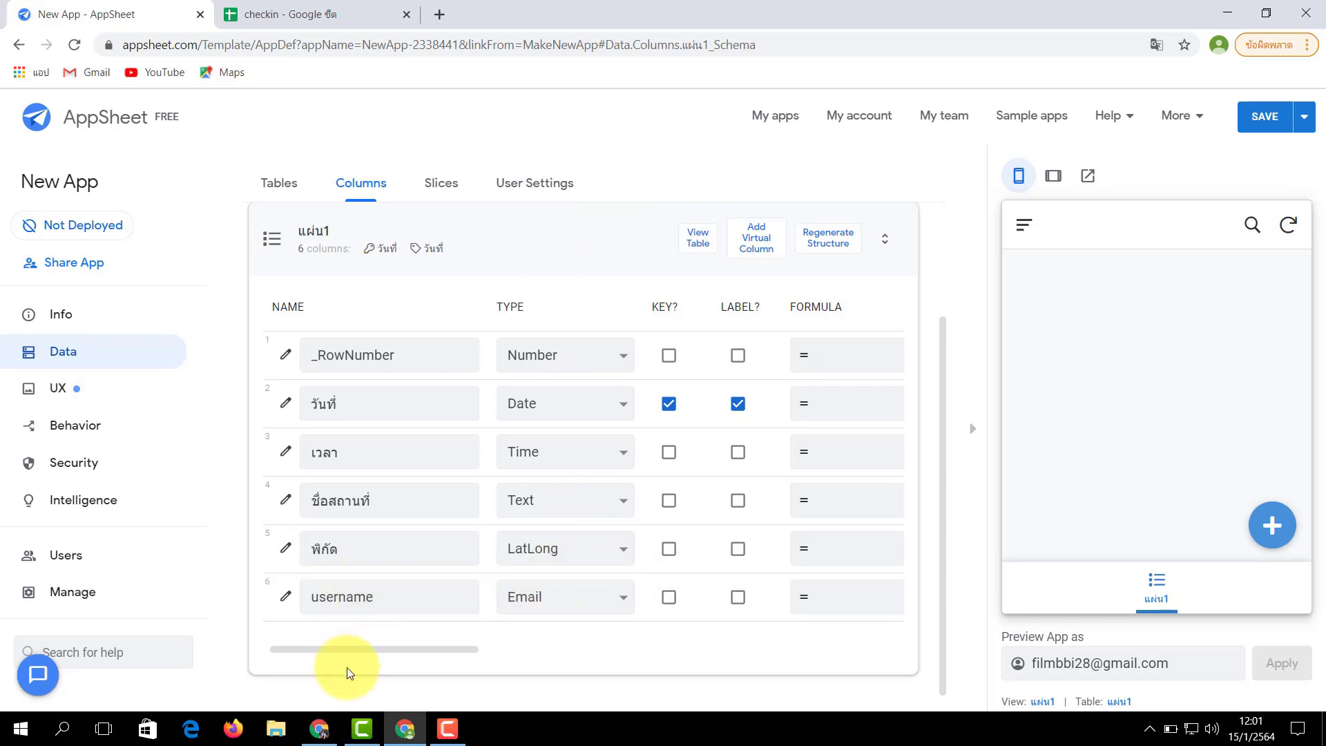
- Turn off editing for the ชื่อสถานที่ column
drag(339, 654, 390, 653)
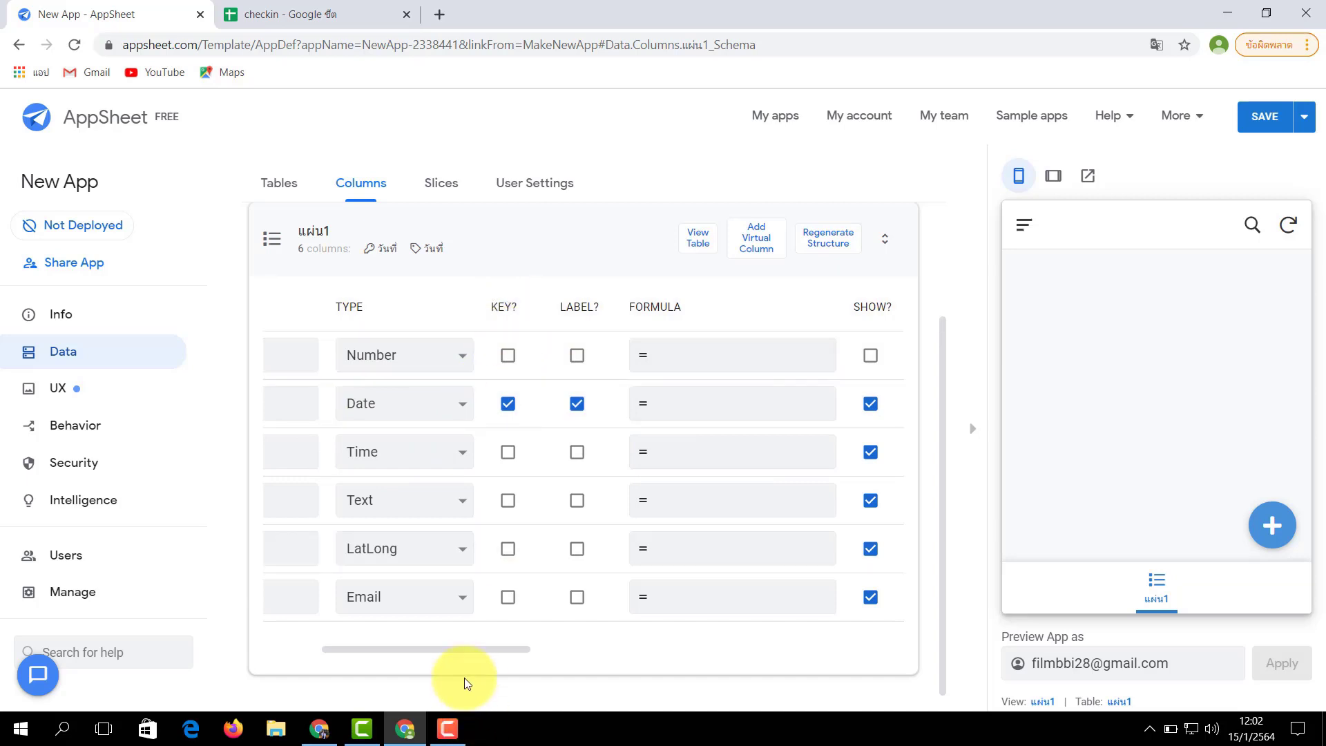
drag(466, 648, 598, 649)
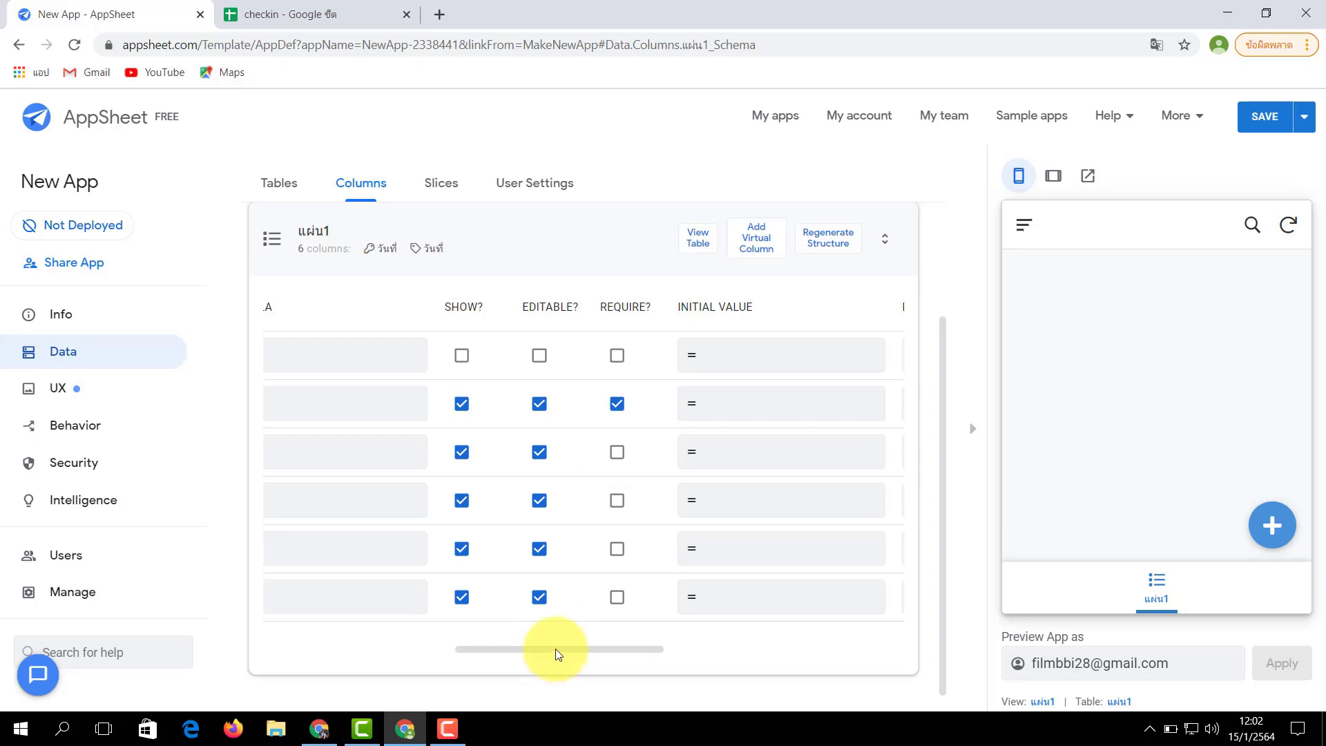
drag(554, 649, 492, 674)
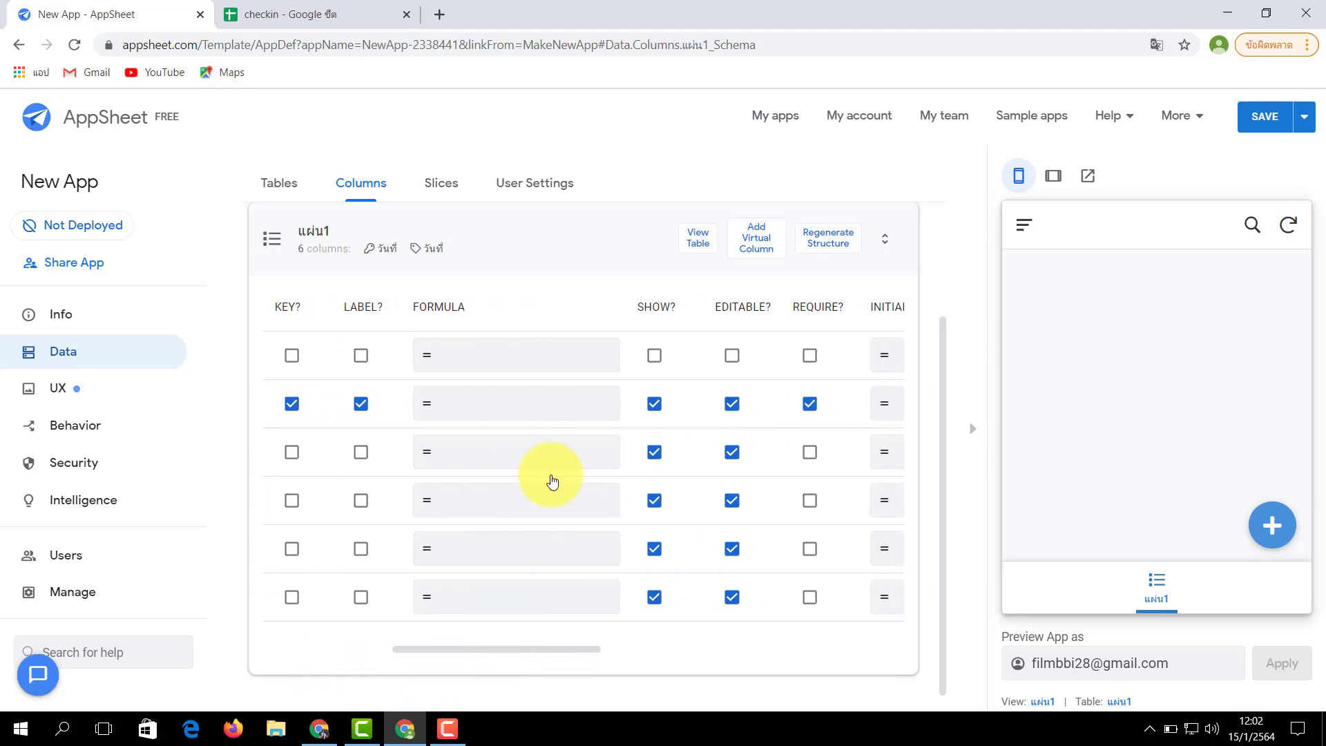
click(731, 502)
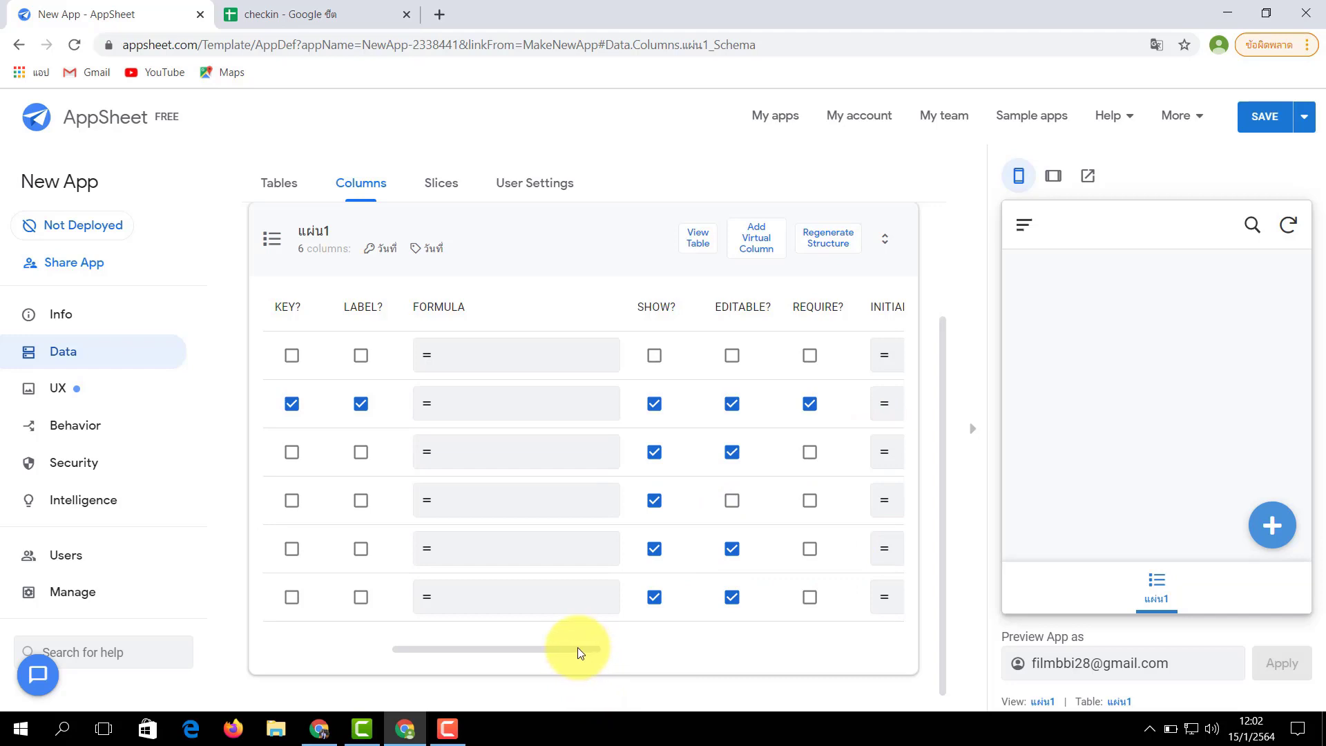
drag(578, 648, 400, 632)
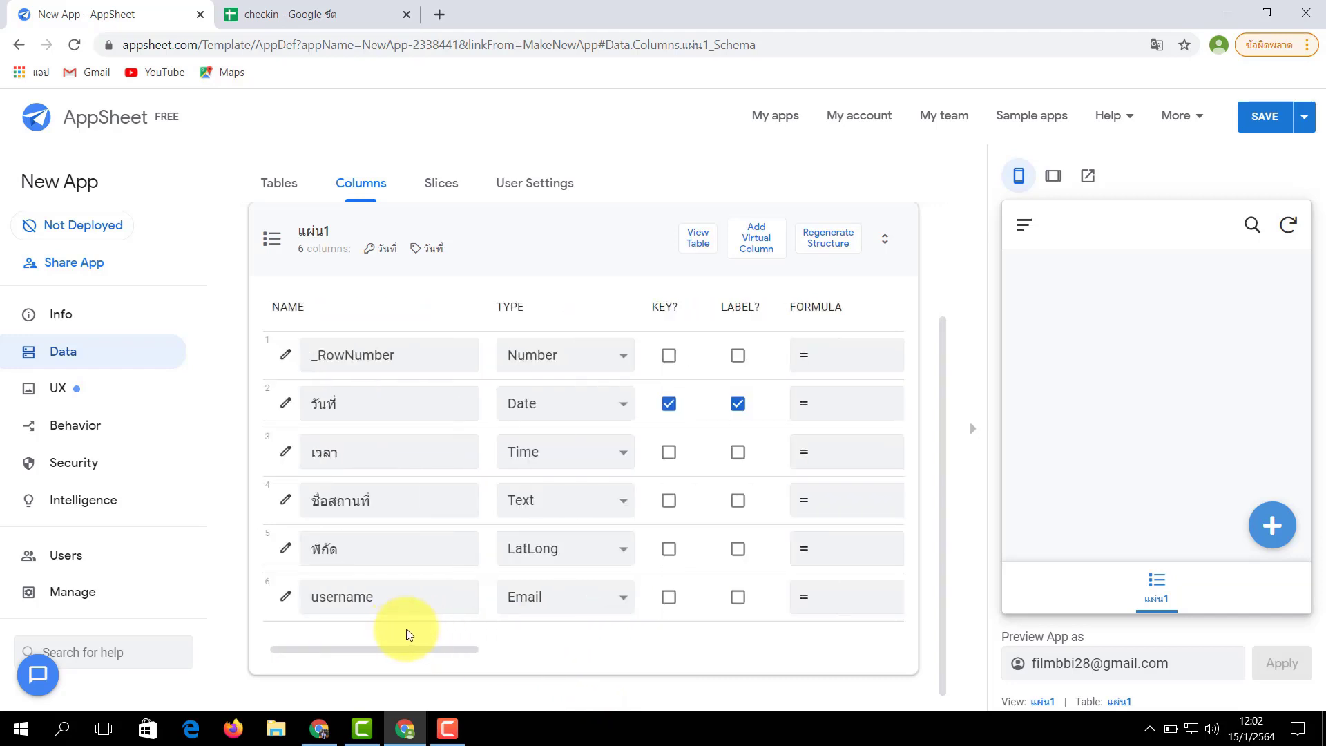
scroll(420, 636, right, 2)
scroll(502, 633, left, 2)
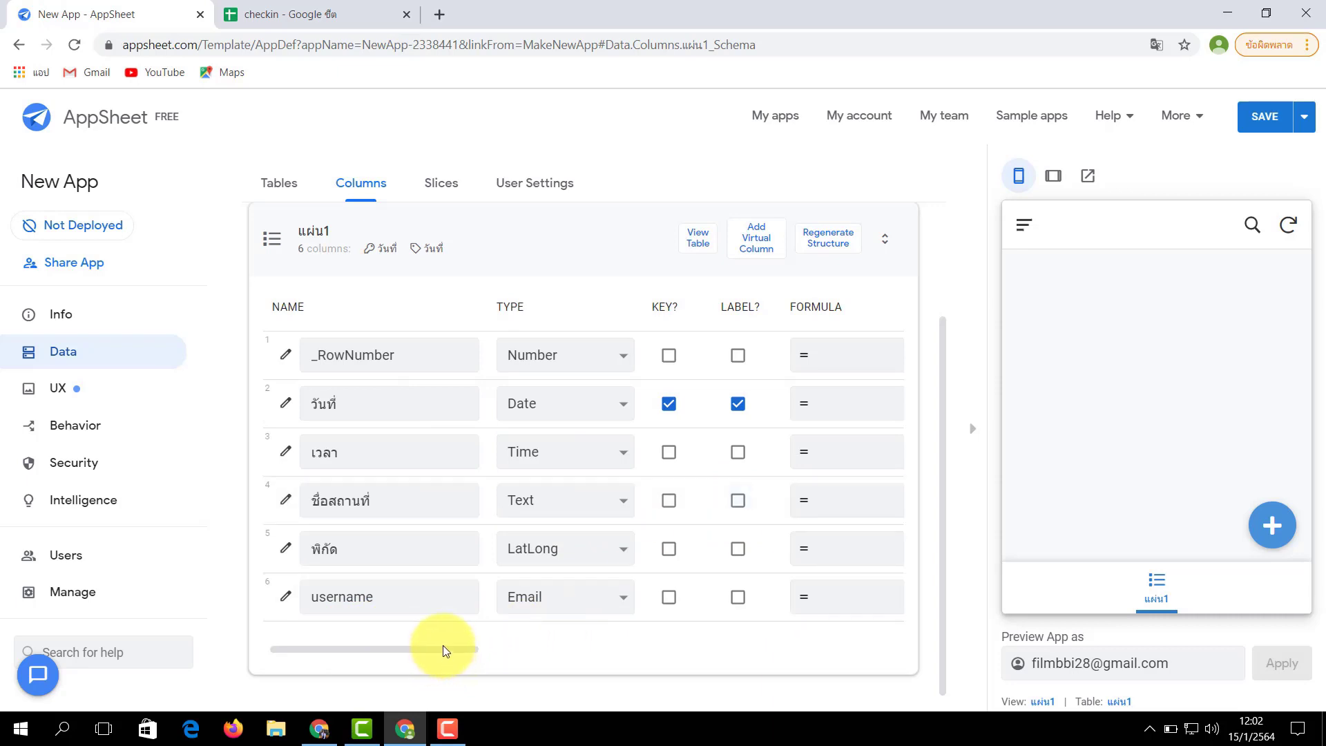
- Make the ชื่อสถานที่ column editable again and turn off editing for the เวลา, พิกัด and username columns
drag(442, 647, 575, 644)
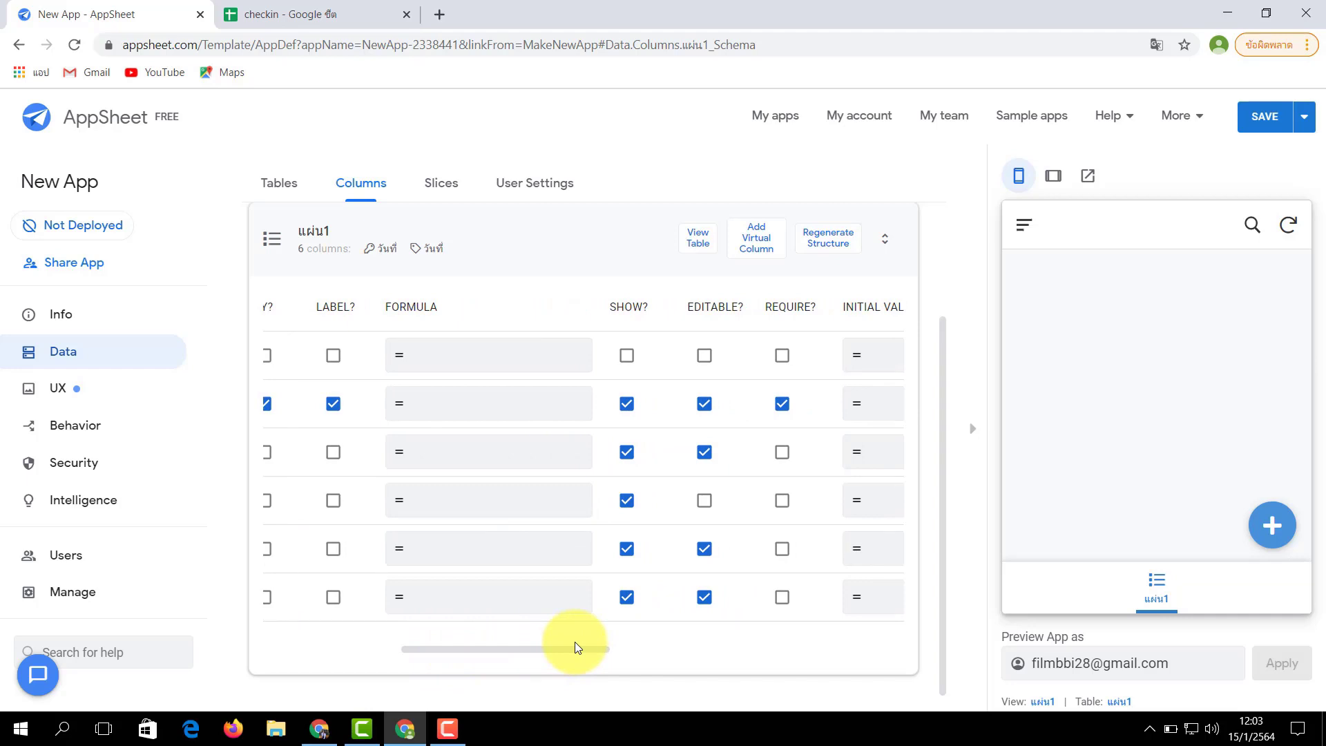
click(711, 507)
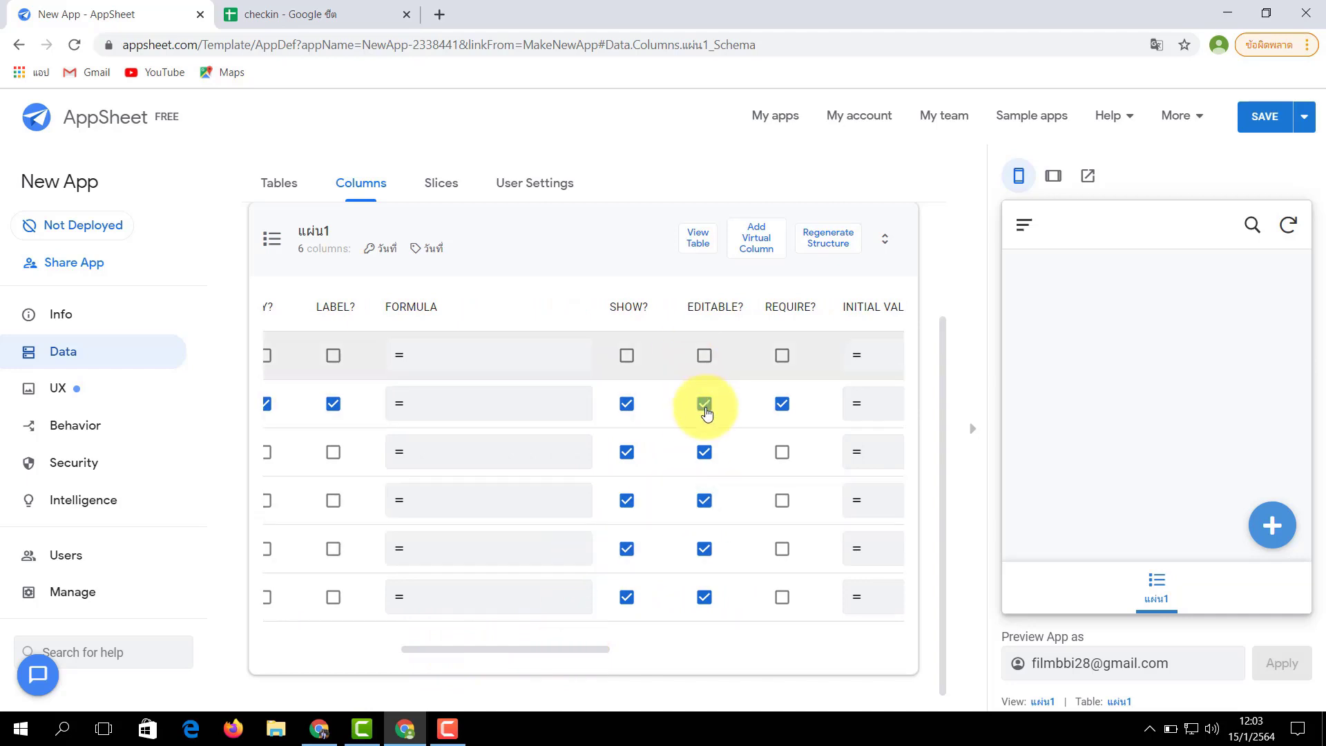
click(704, 547)
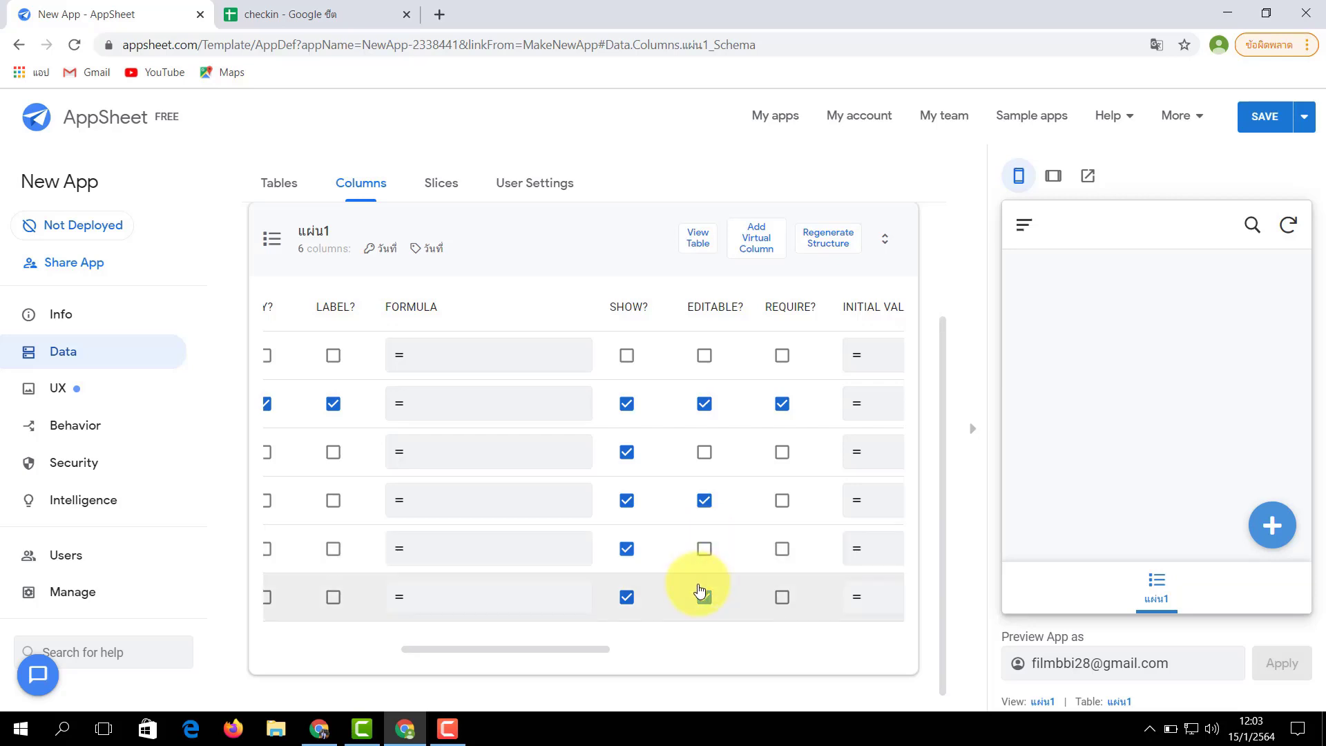
- Set the วันที่ column's initial value to the formula TODAY() and save it
drag(498, 650, 604, 658)
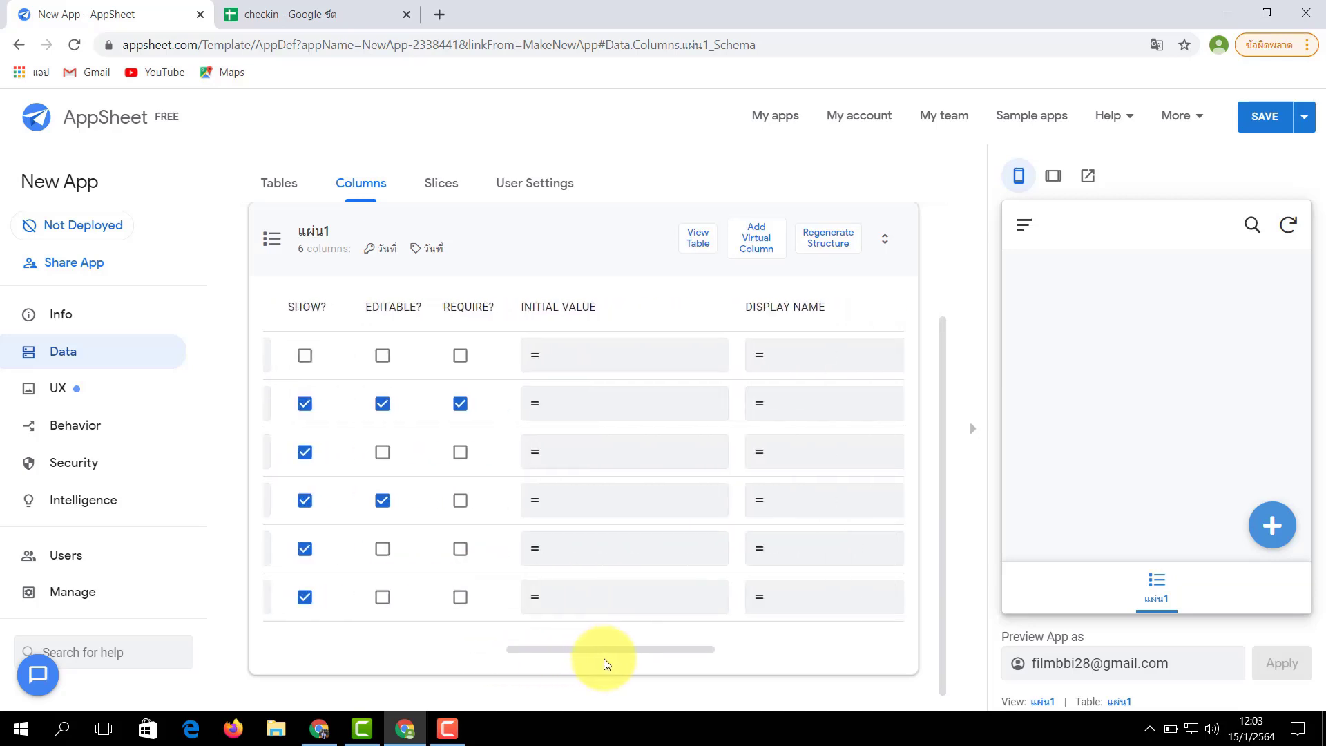
drag(604, 663, 632, 647)
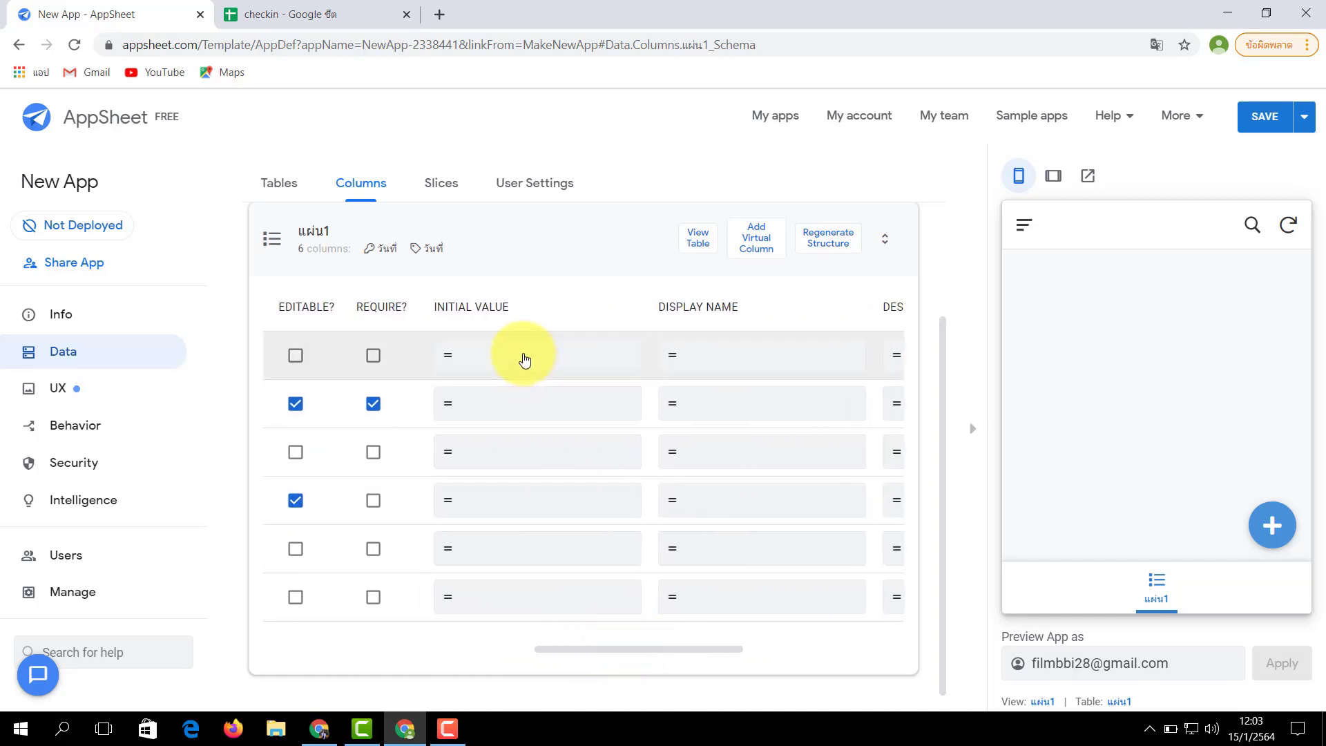
click(524, 412)
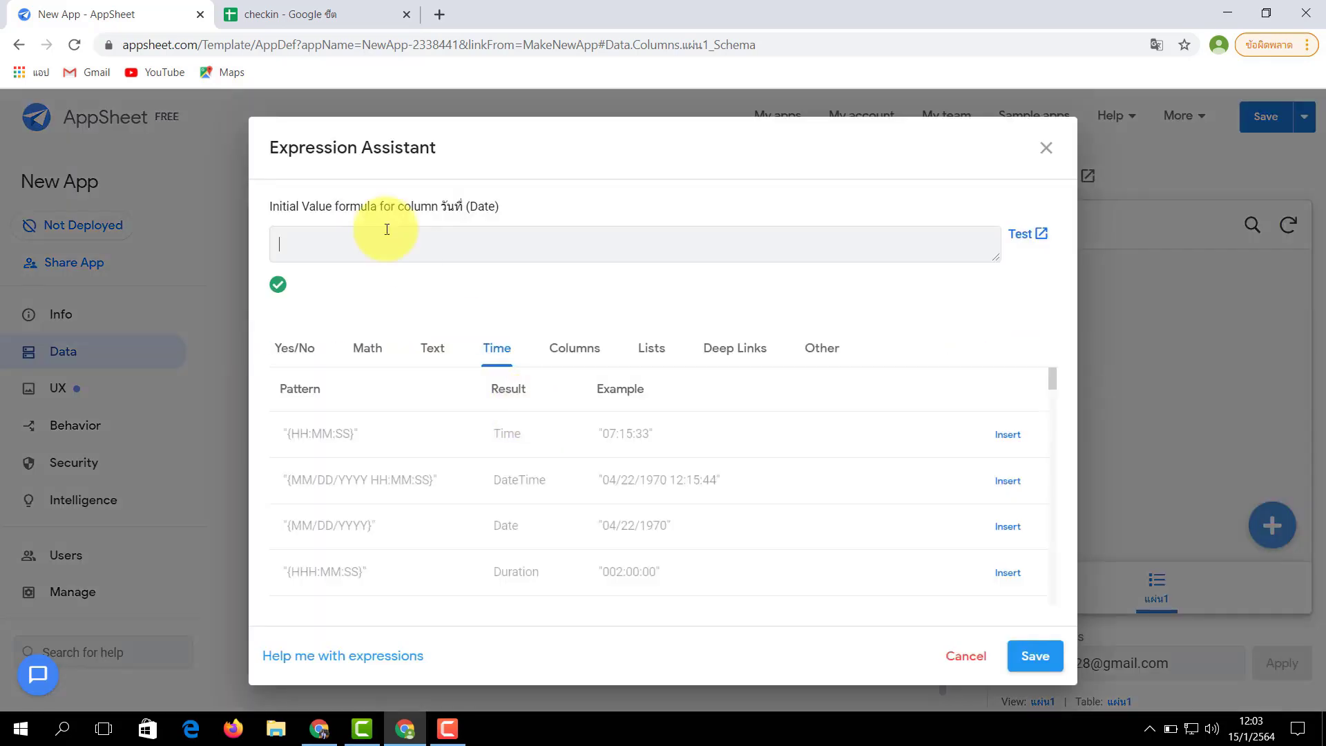
text(TODAY()
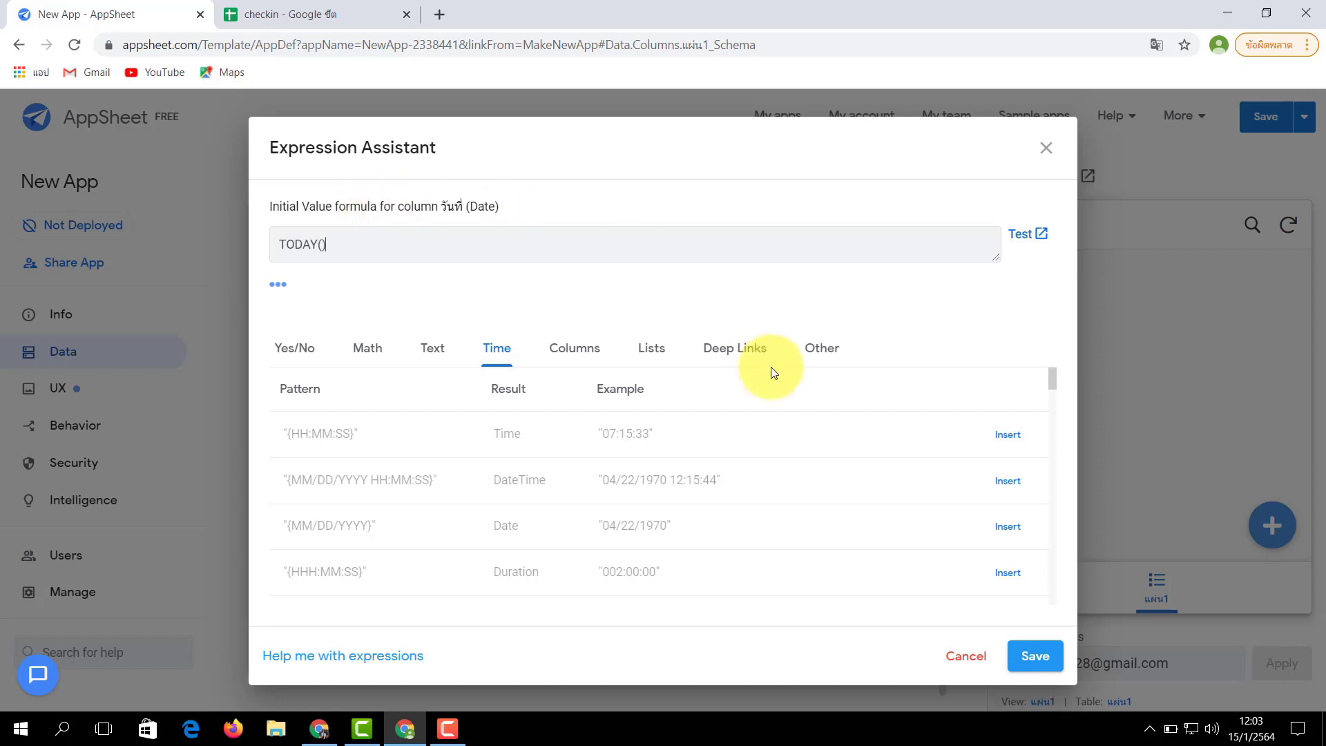
click(1027, 664)
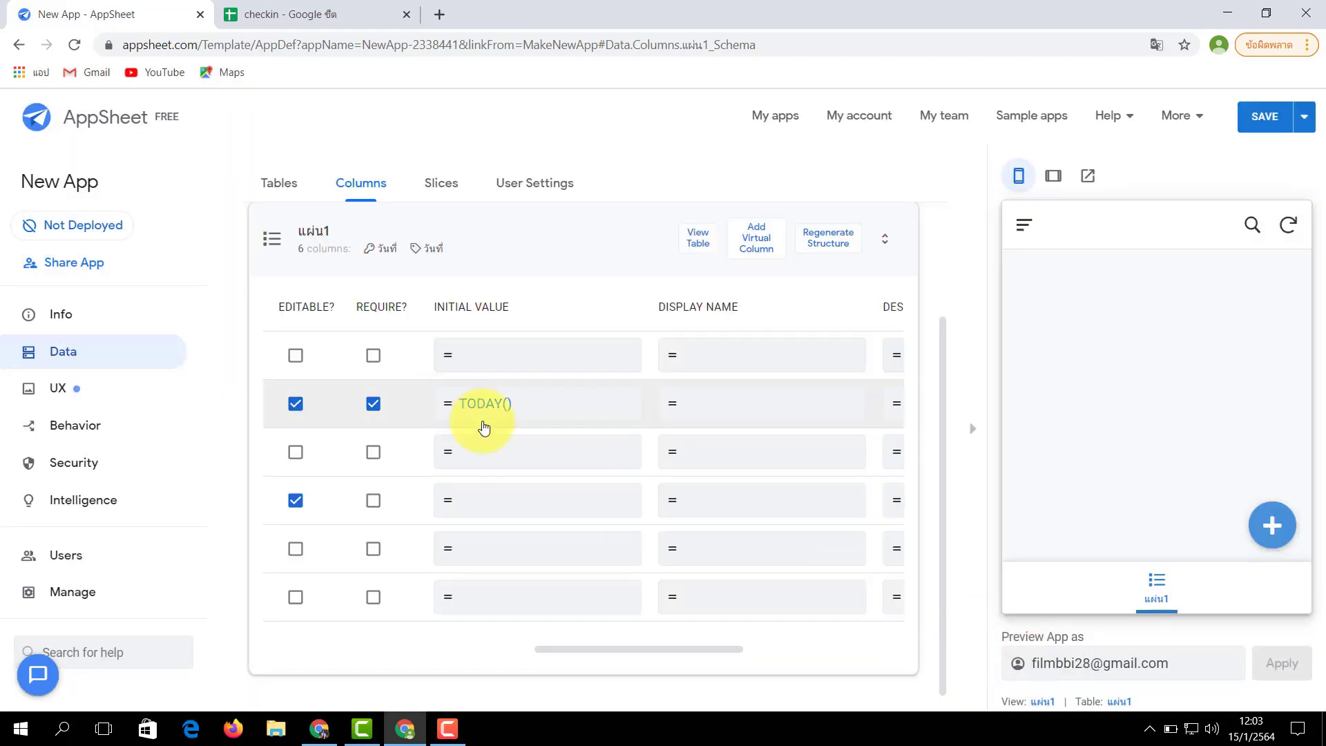
- Set the เวลา column's initial value to the formula TIMENOW() and save it
click(546, 499)
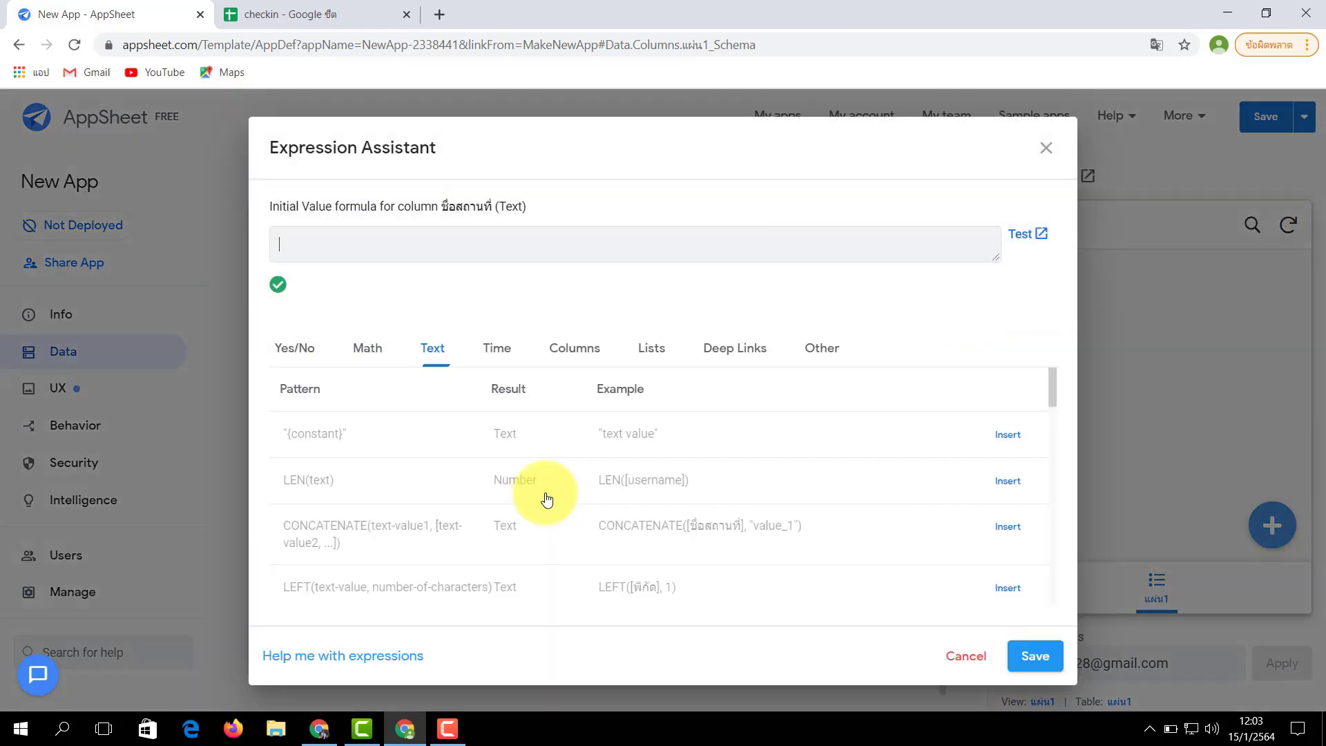
click(1034, 156)
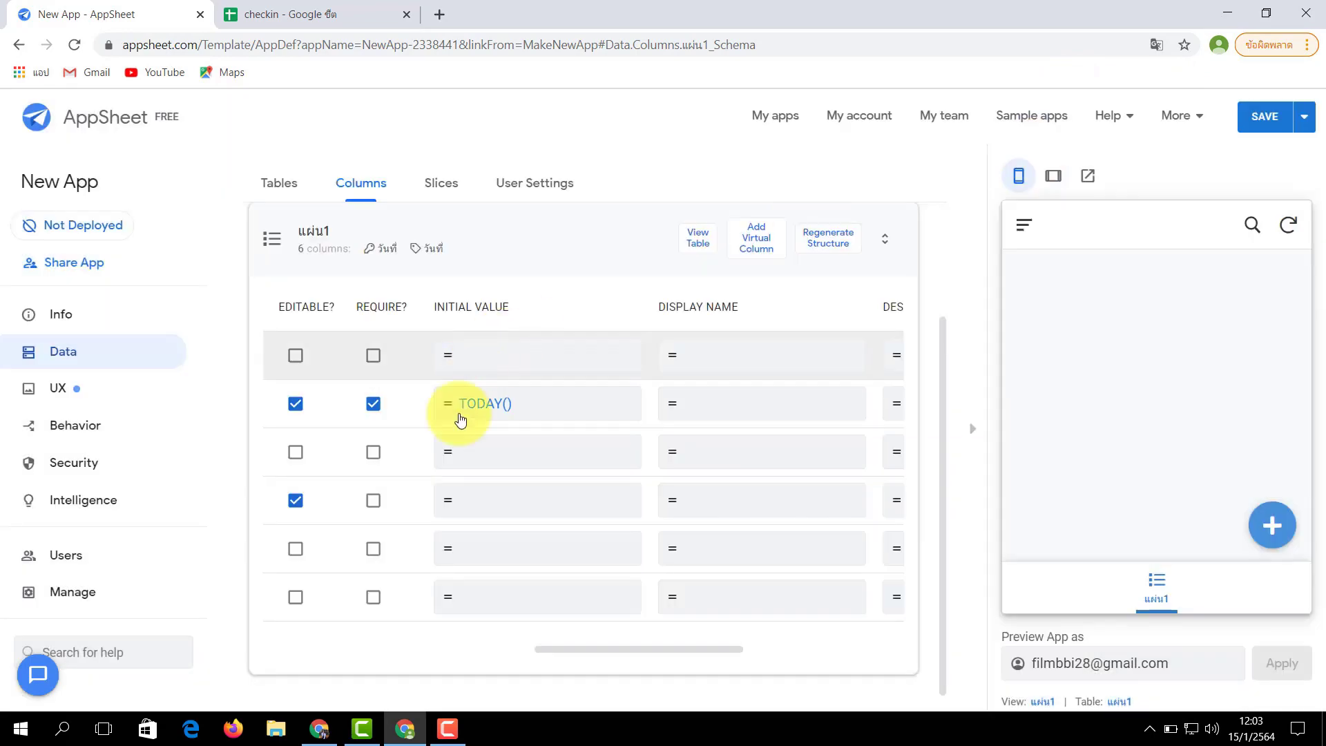
click(495, 459)
click(413, 255)
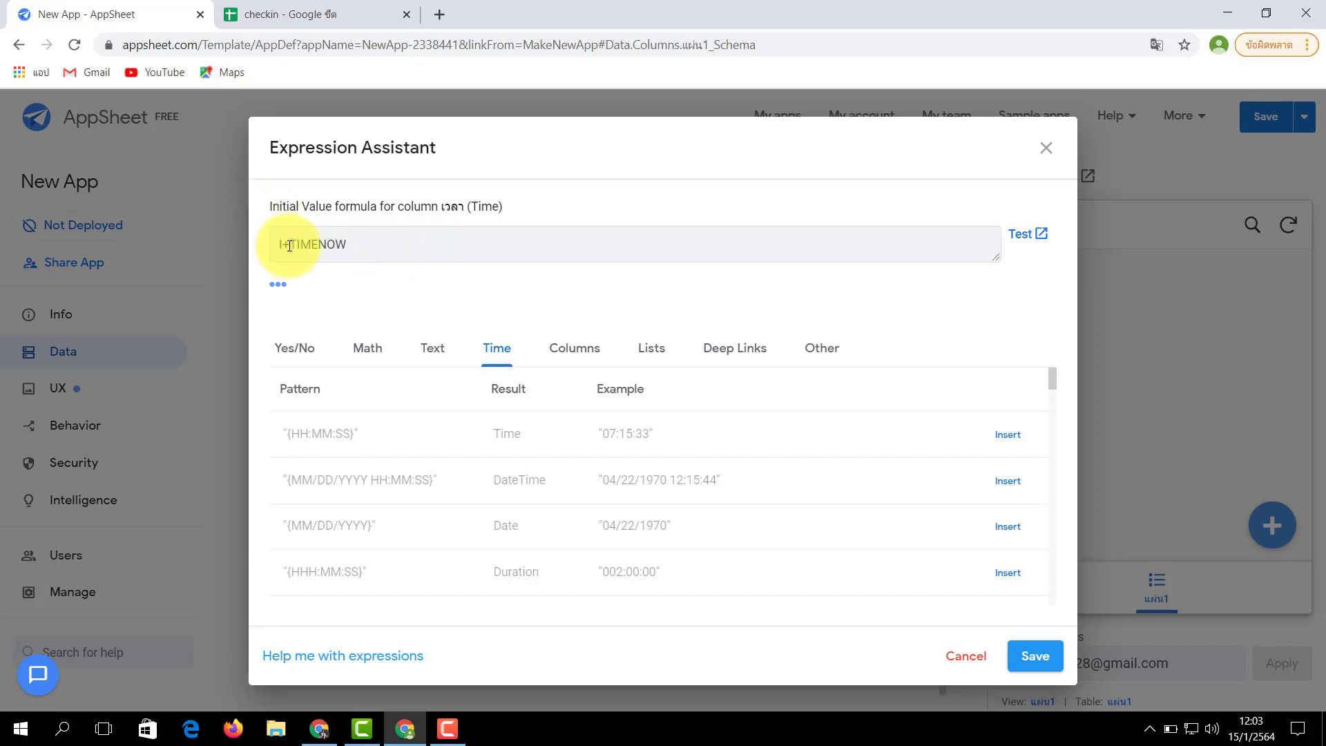
drag(290, 243, 245, 243)
key(BackSpace)
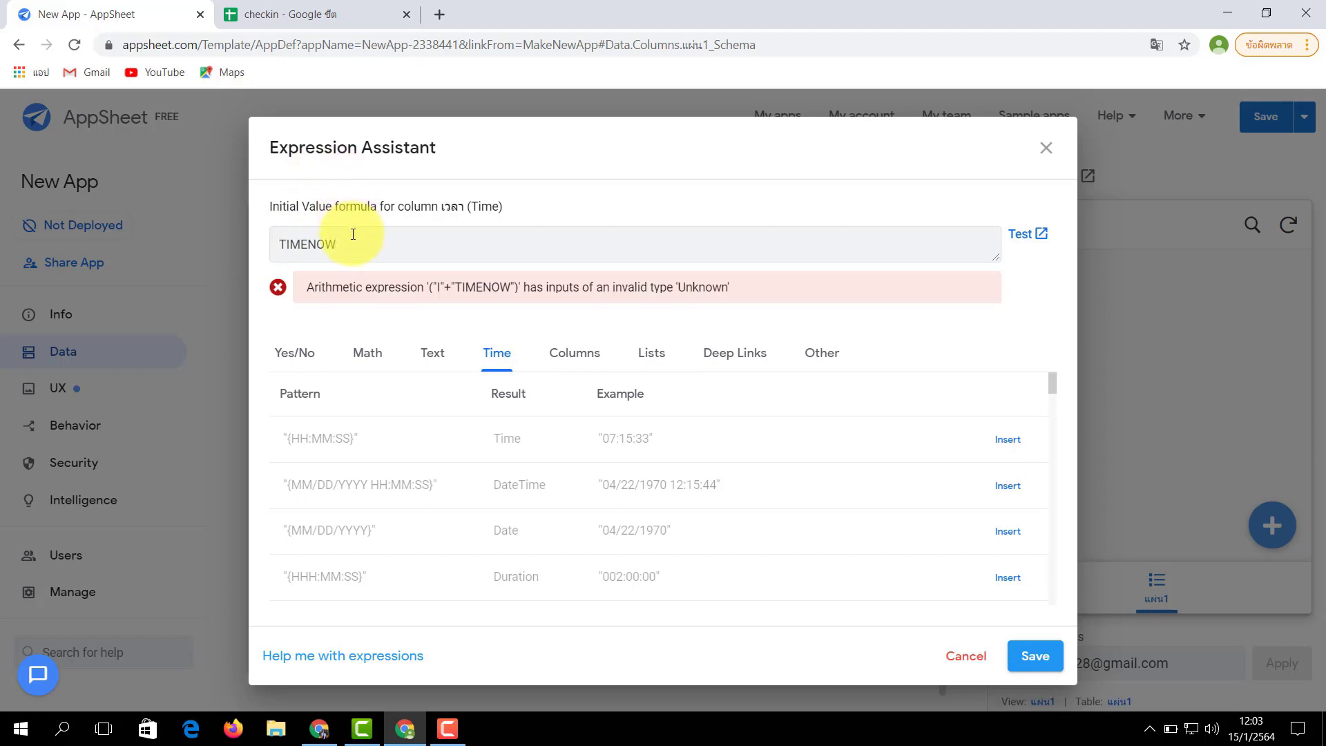
text(())
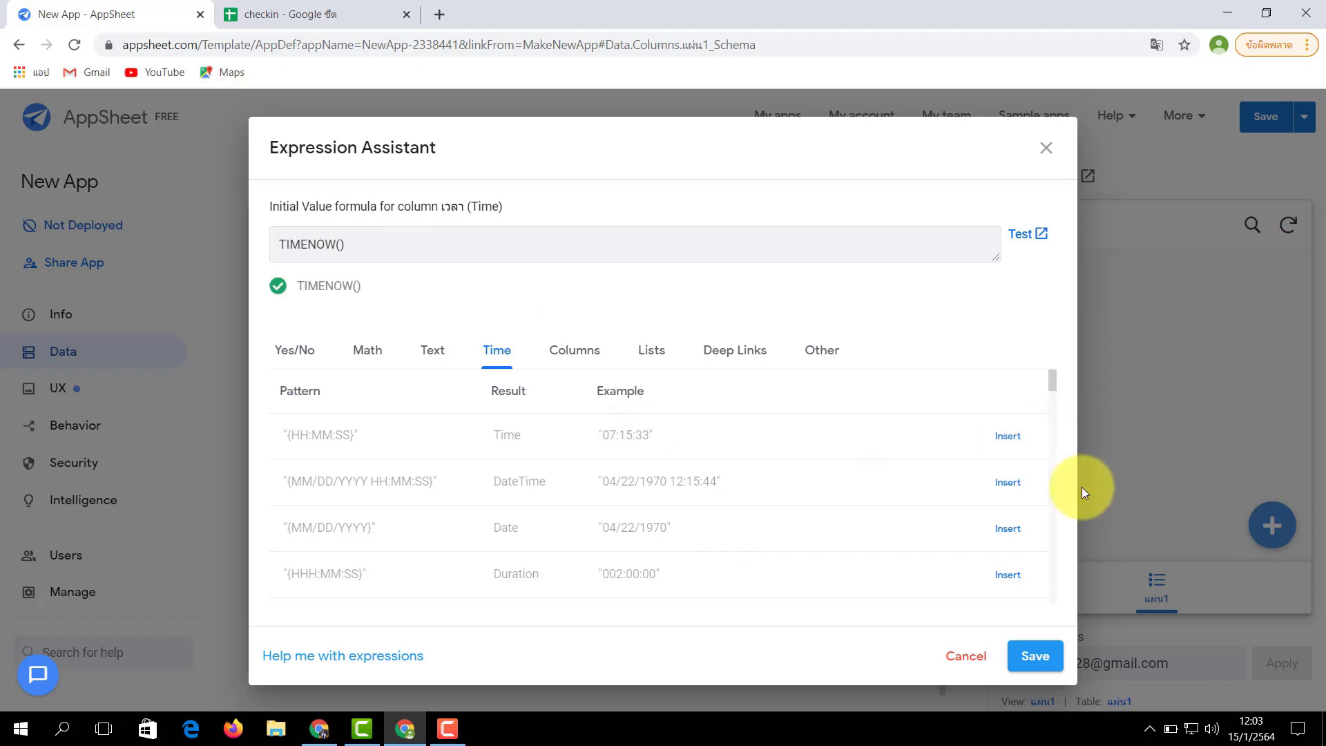
click(1033, 656)
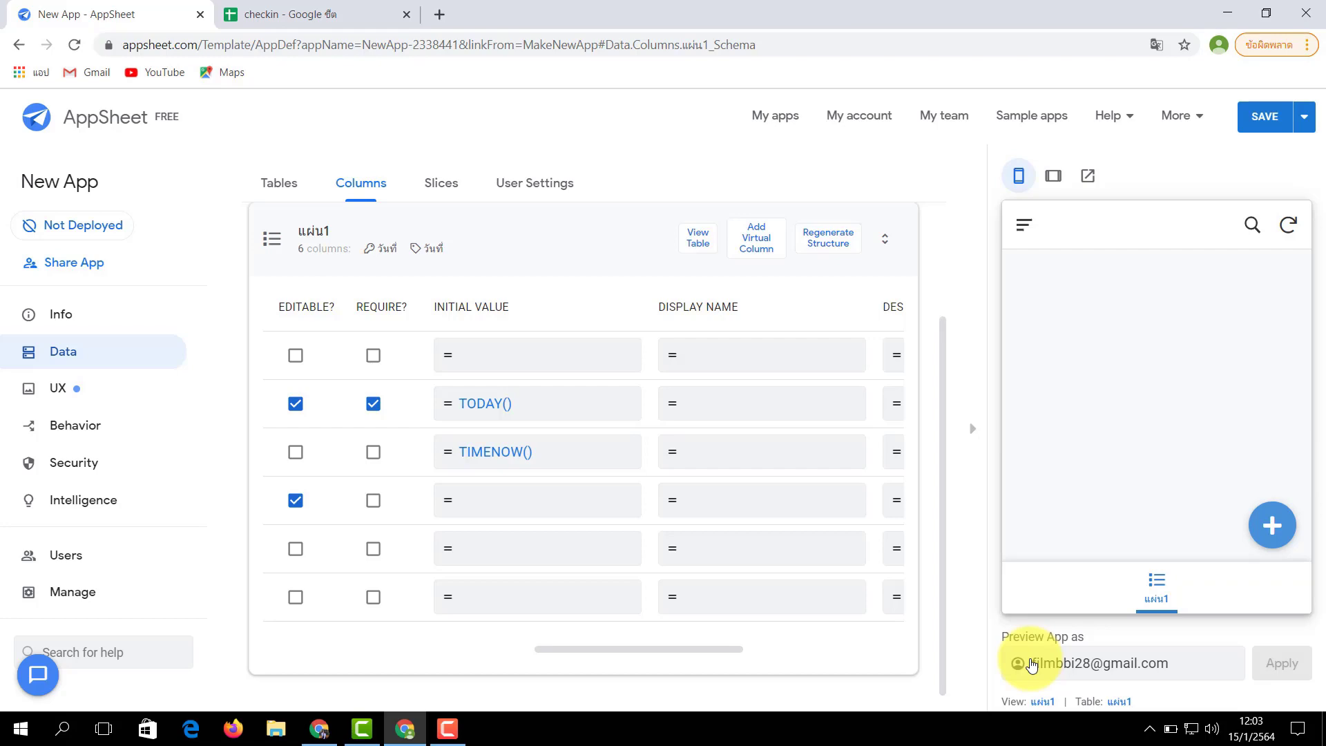
- Set the พิกัด column's initial value to the formula HERE() and save it
click(530, 547)
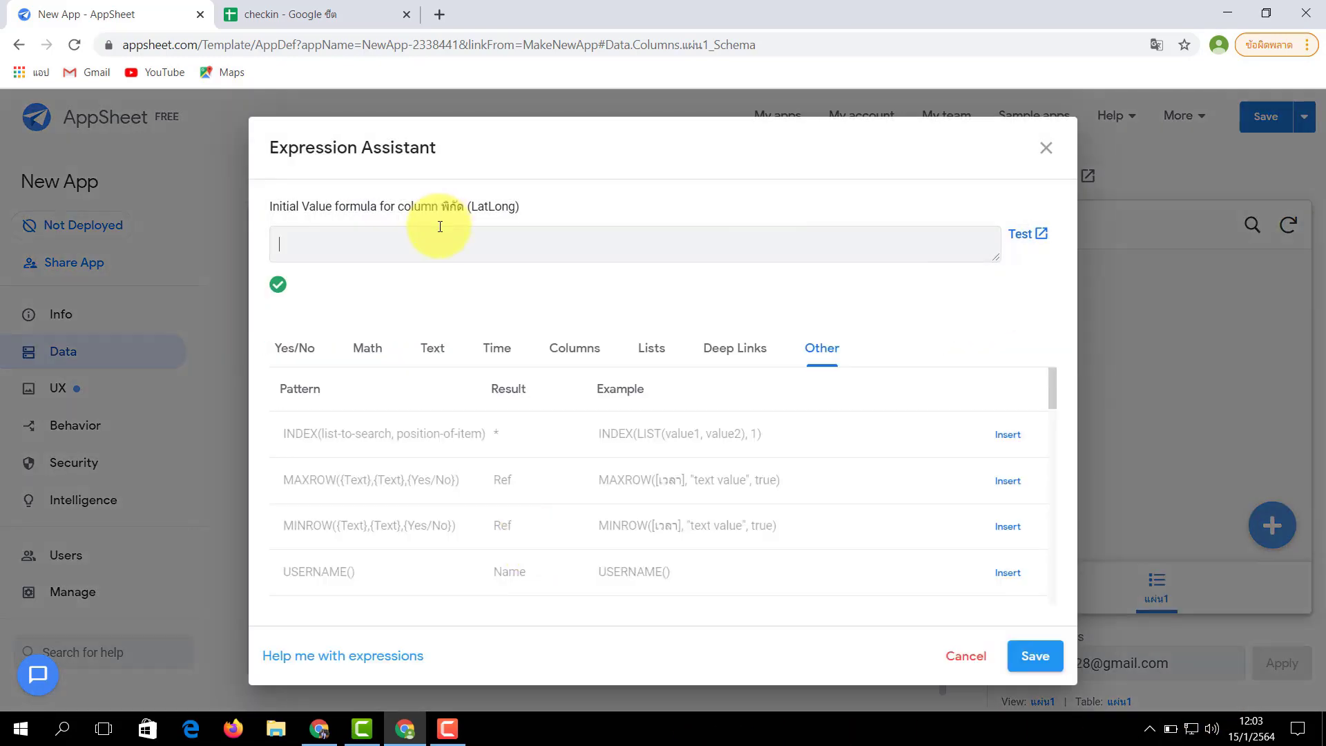
text(HERE()
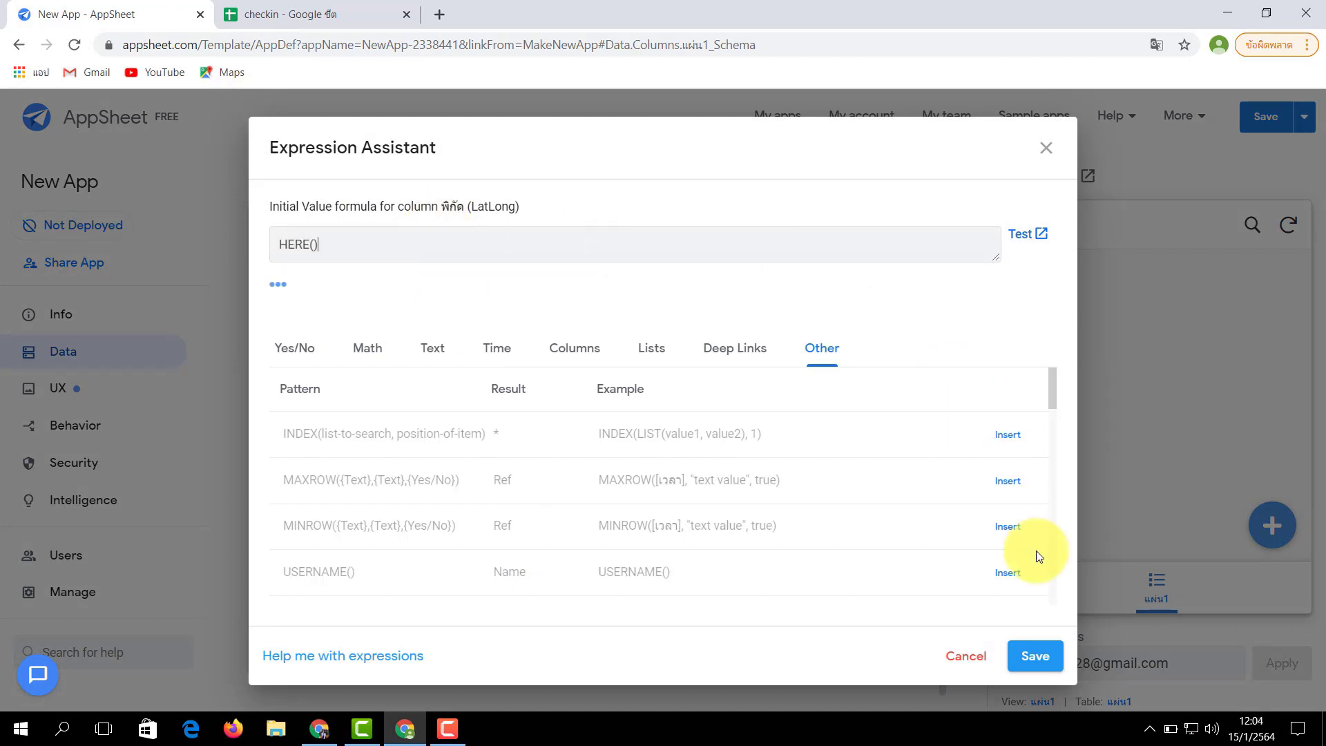
click(1030, 654)
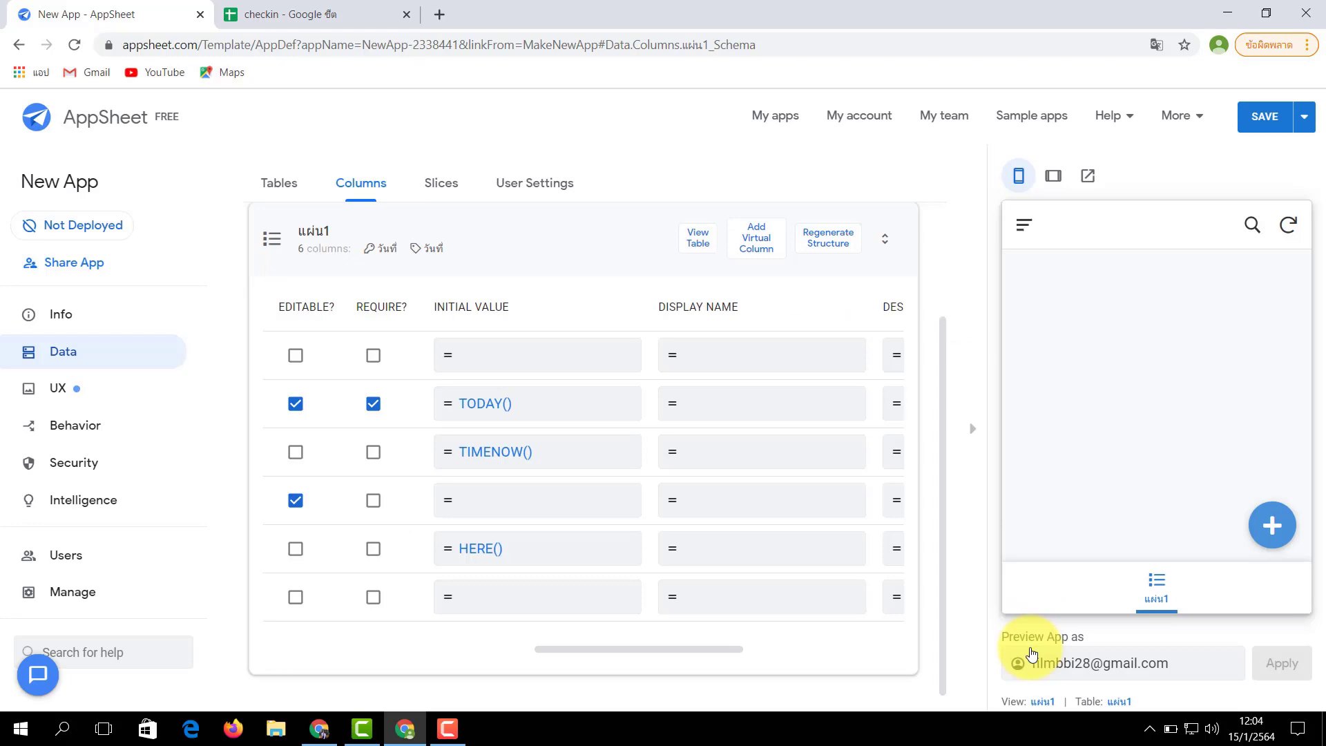
- Insert USERNAME() from the listed expression patterns as the username column's initial value and save it
click(483, 602)
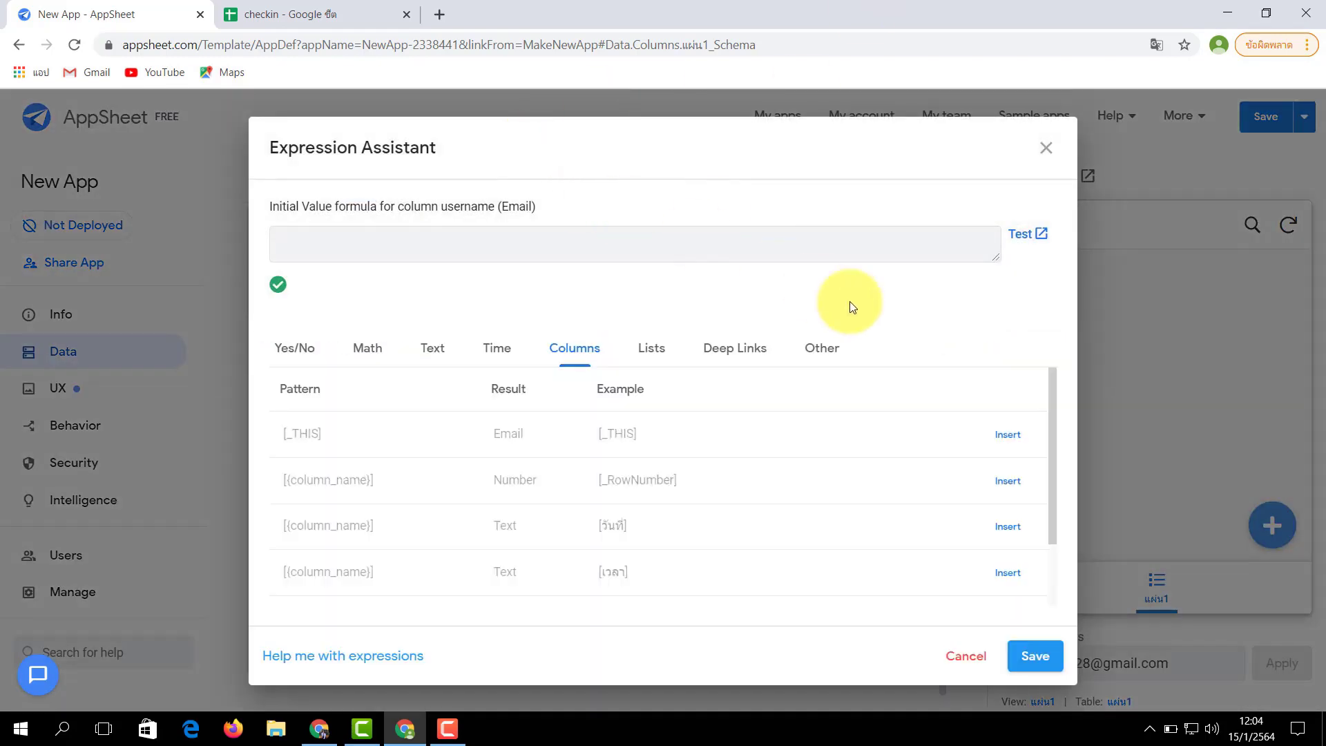
click(836, 360)
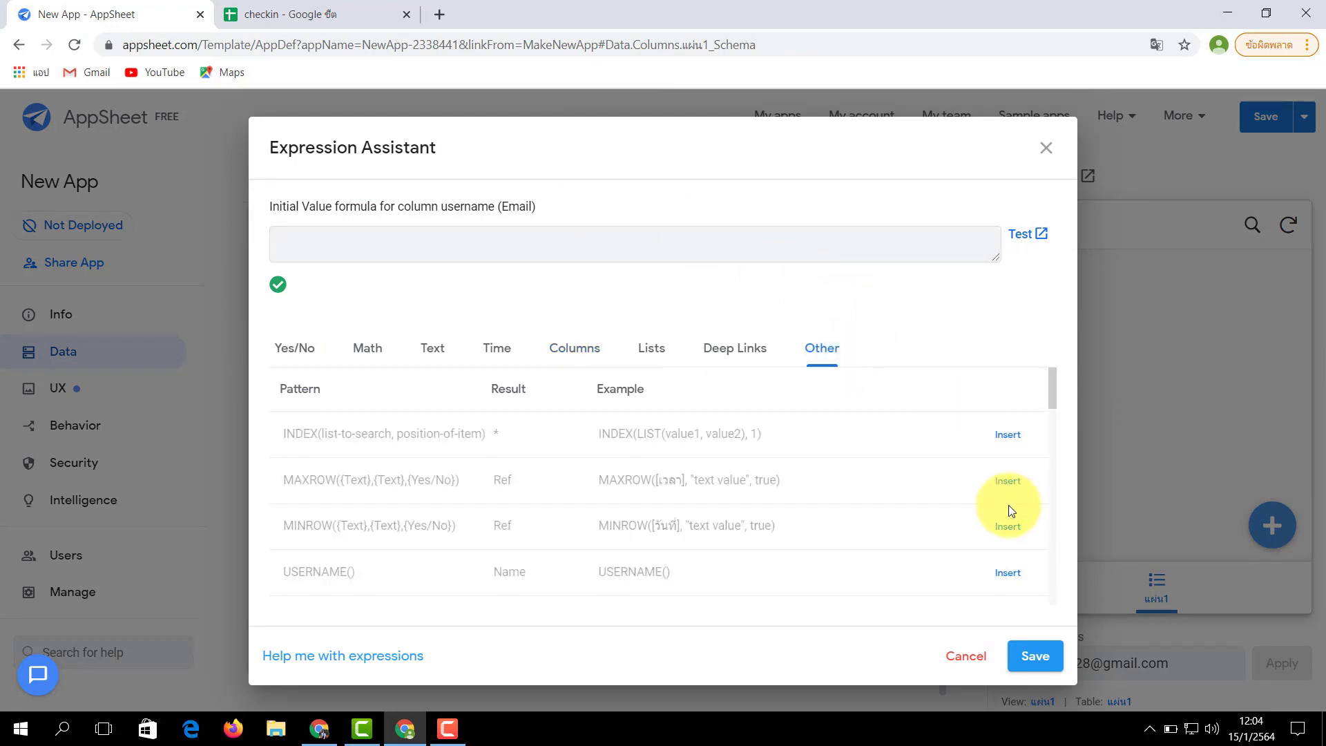
click(1010, 573)
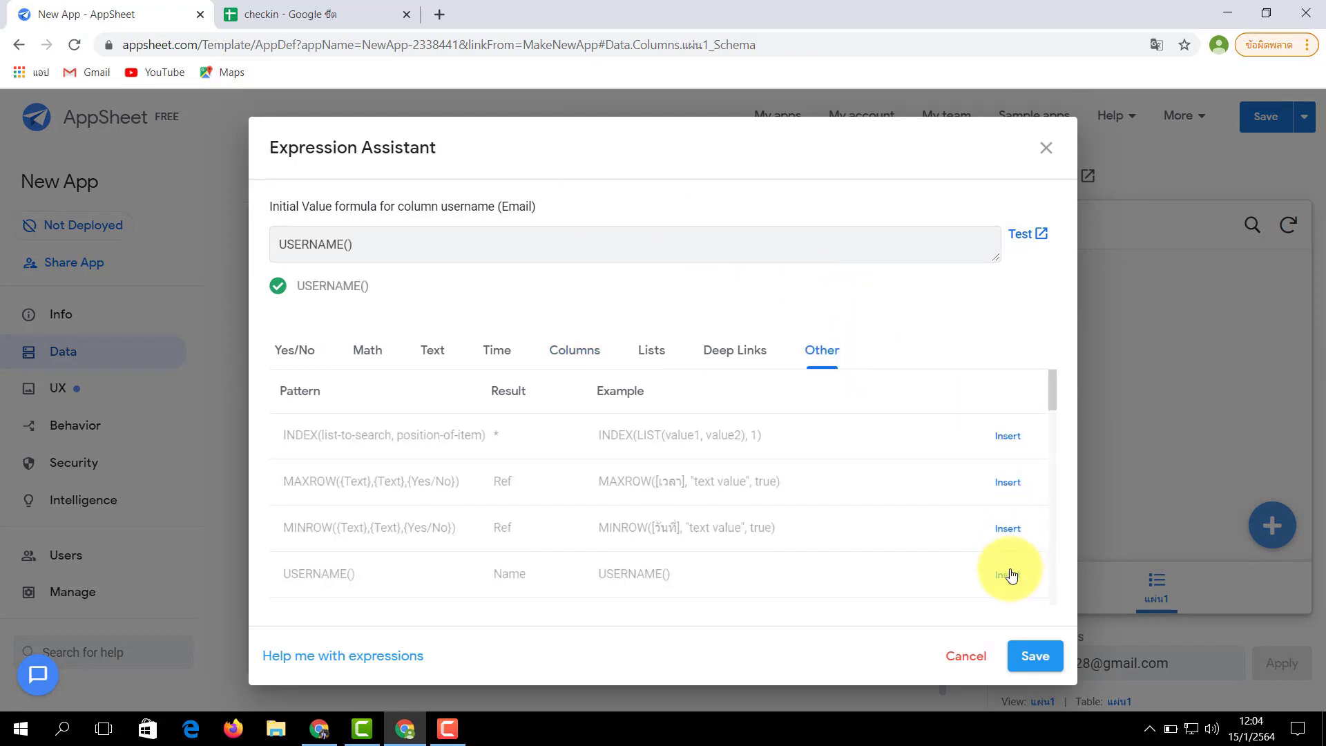
click(1022, 666)
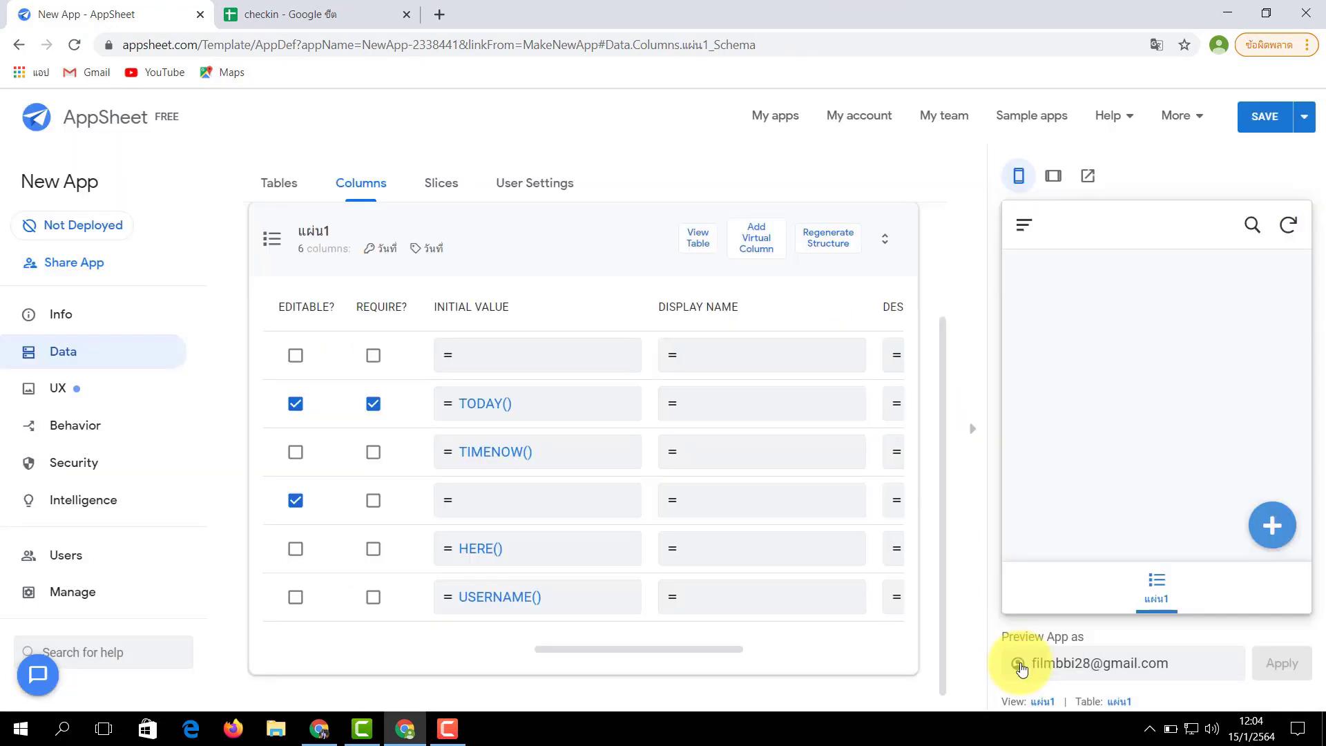
- Save the app with the column definitions of the แผ่น1 table open, and allow the site to access the device's location
scroll(562, 463, right, 4)
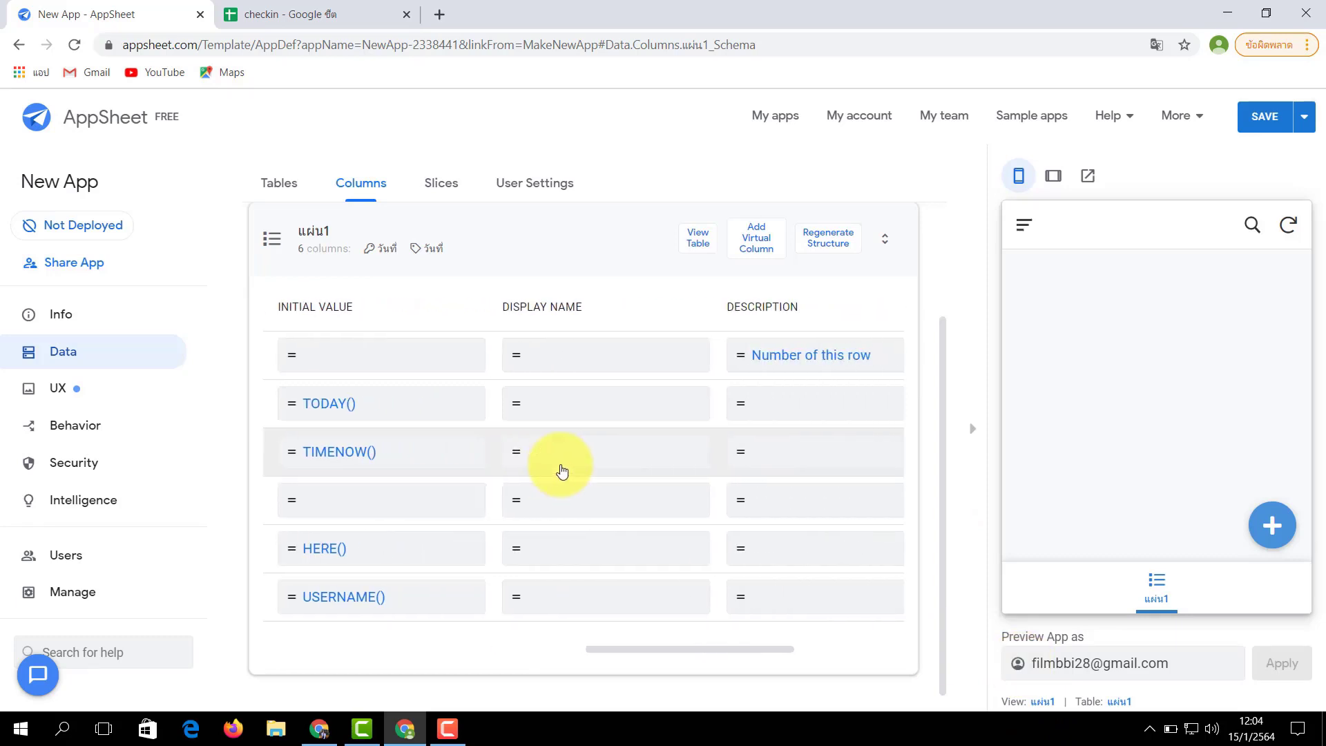
scroll(563, 466, left, 10)
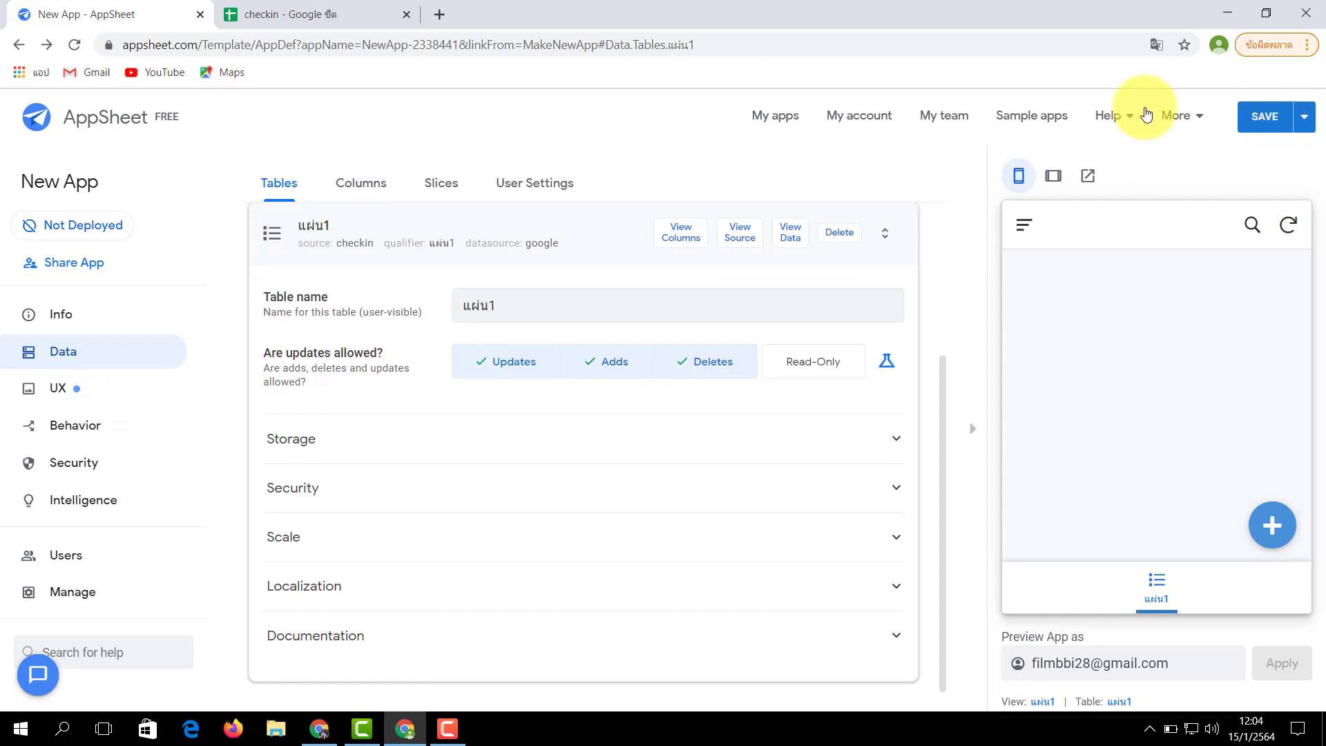
click(677, 239)
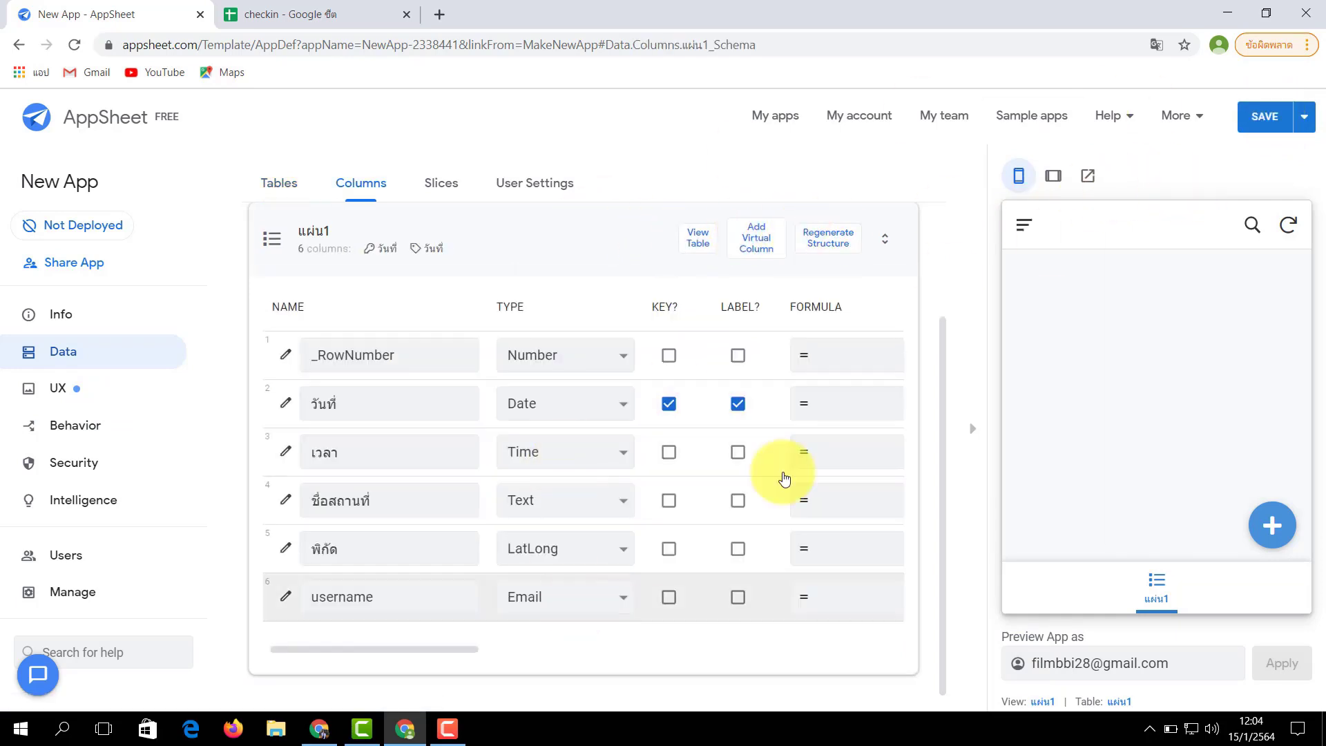
click(1264, 132)
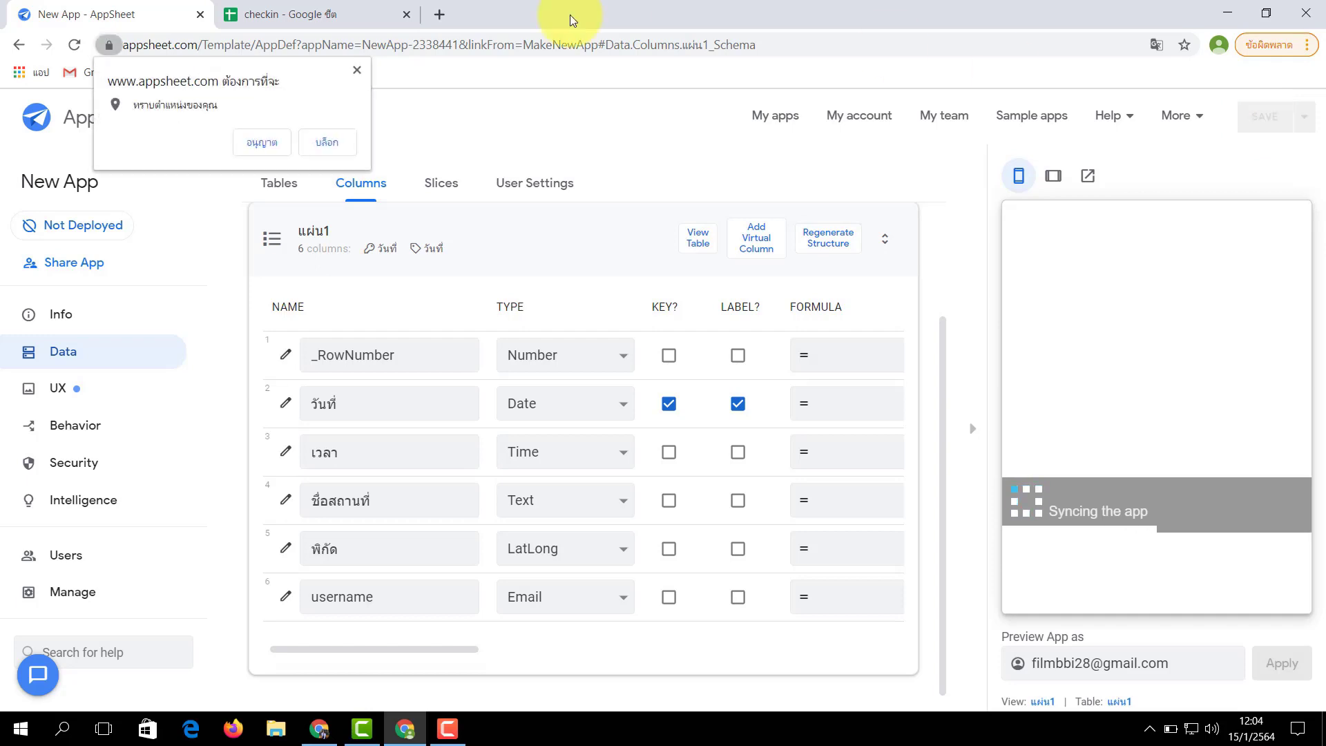
click(267, 142)
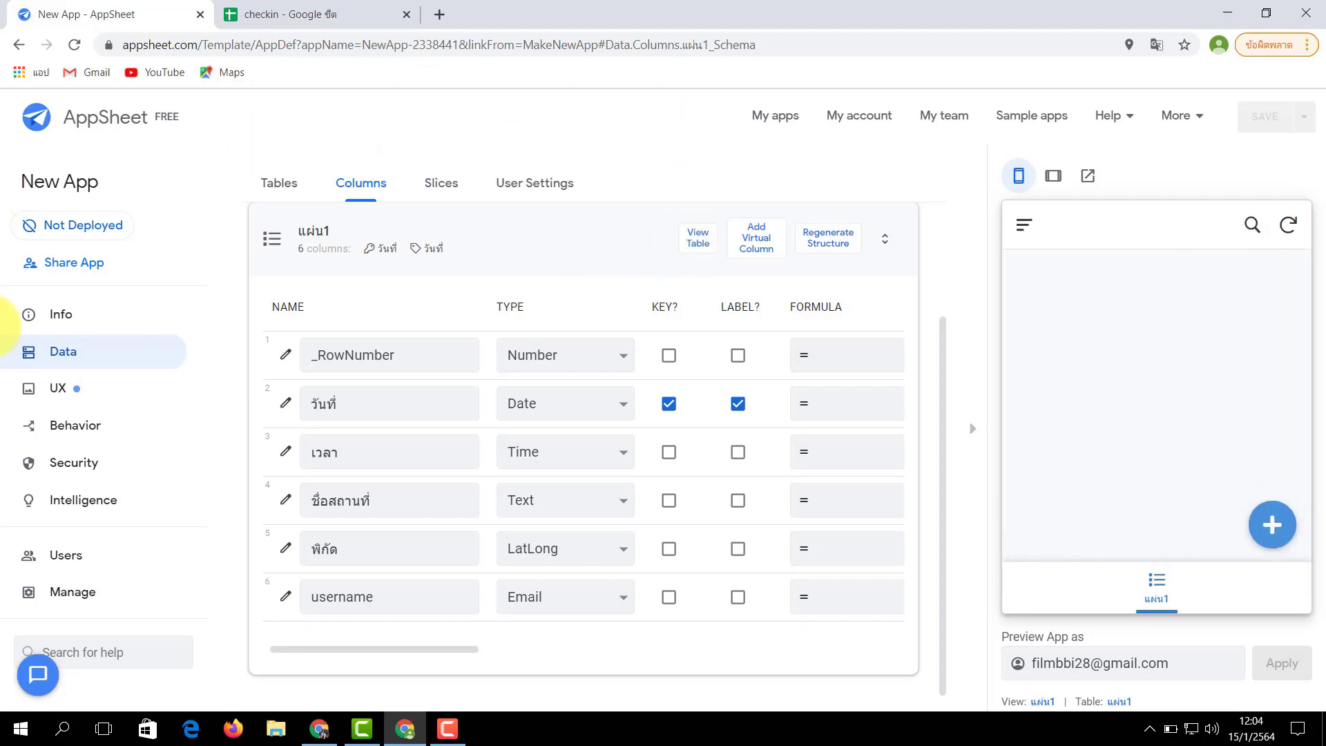
- Add a new view for the แผ่น1 data, with the form view type and the name ฟอร์ม
click(69, 388)
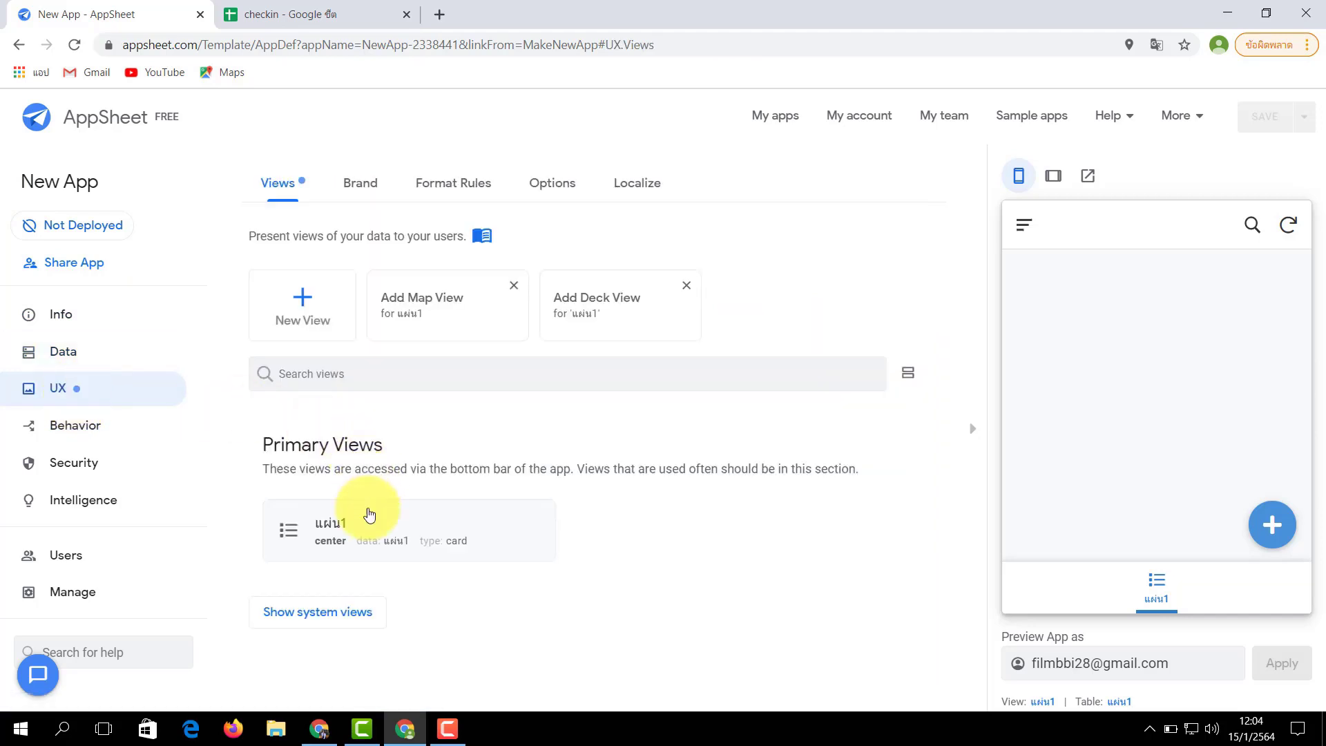
click(298, 316)
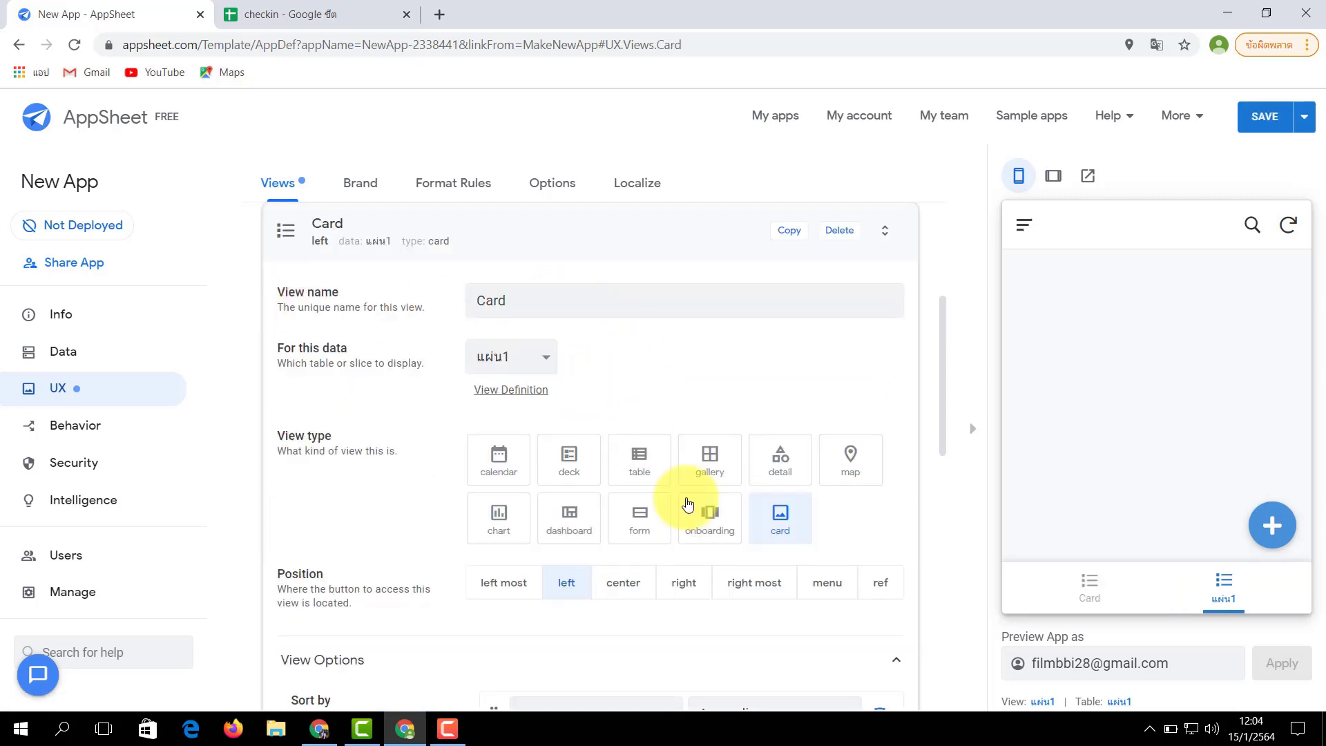
click(649, 518)
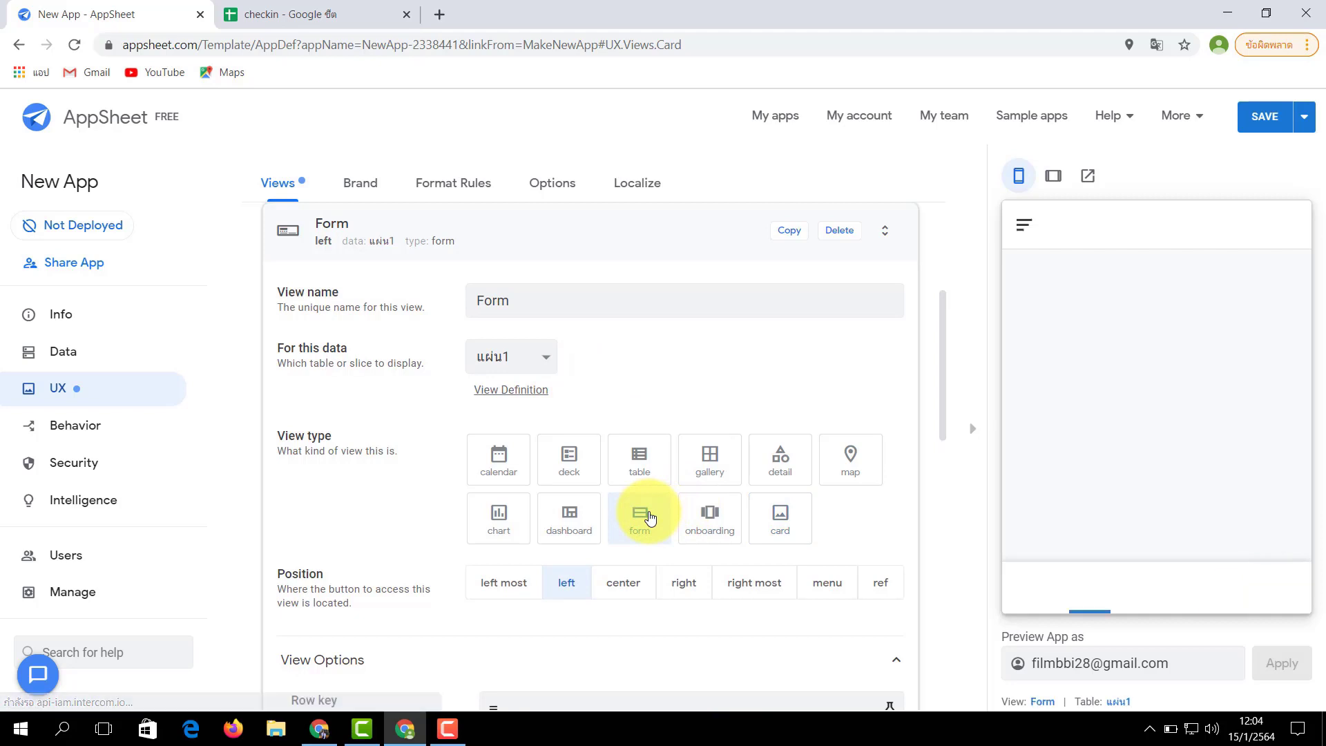
click(571, 288)
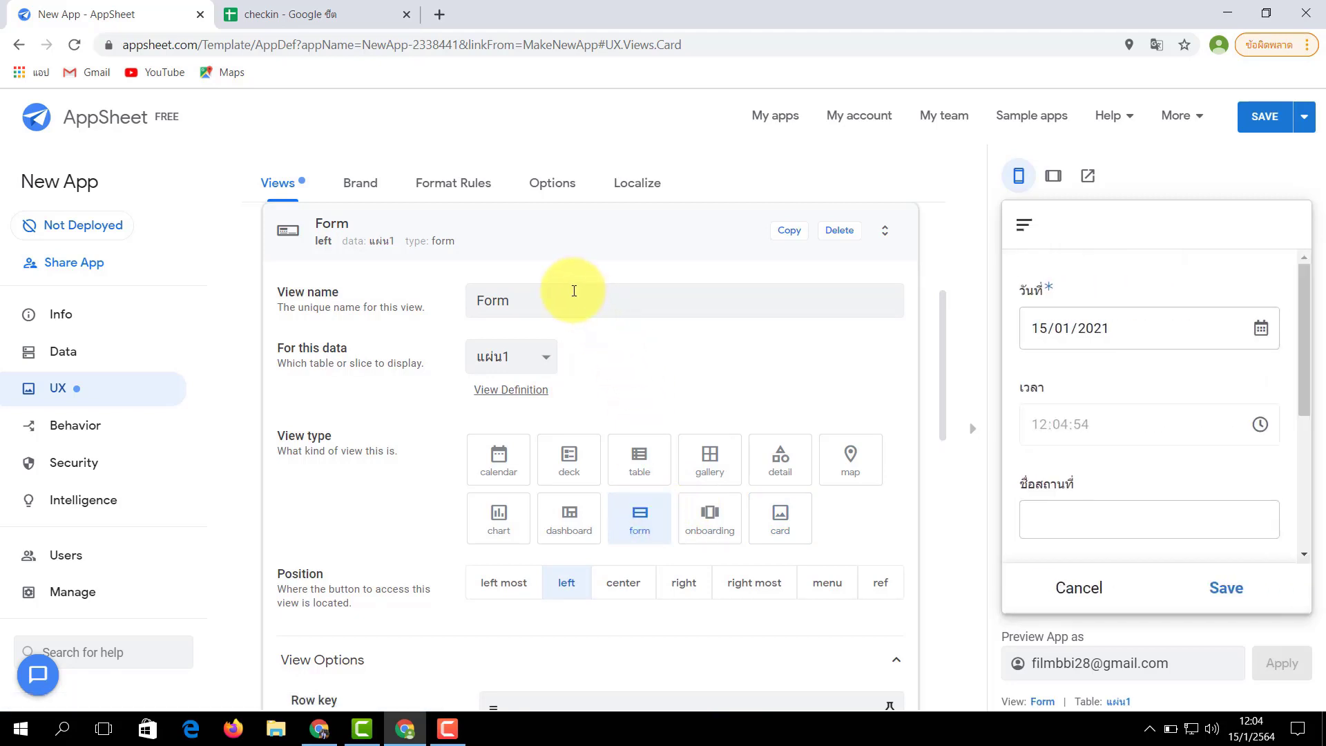
key(BackSpace)
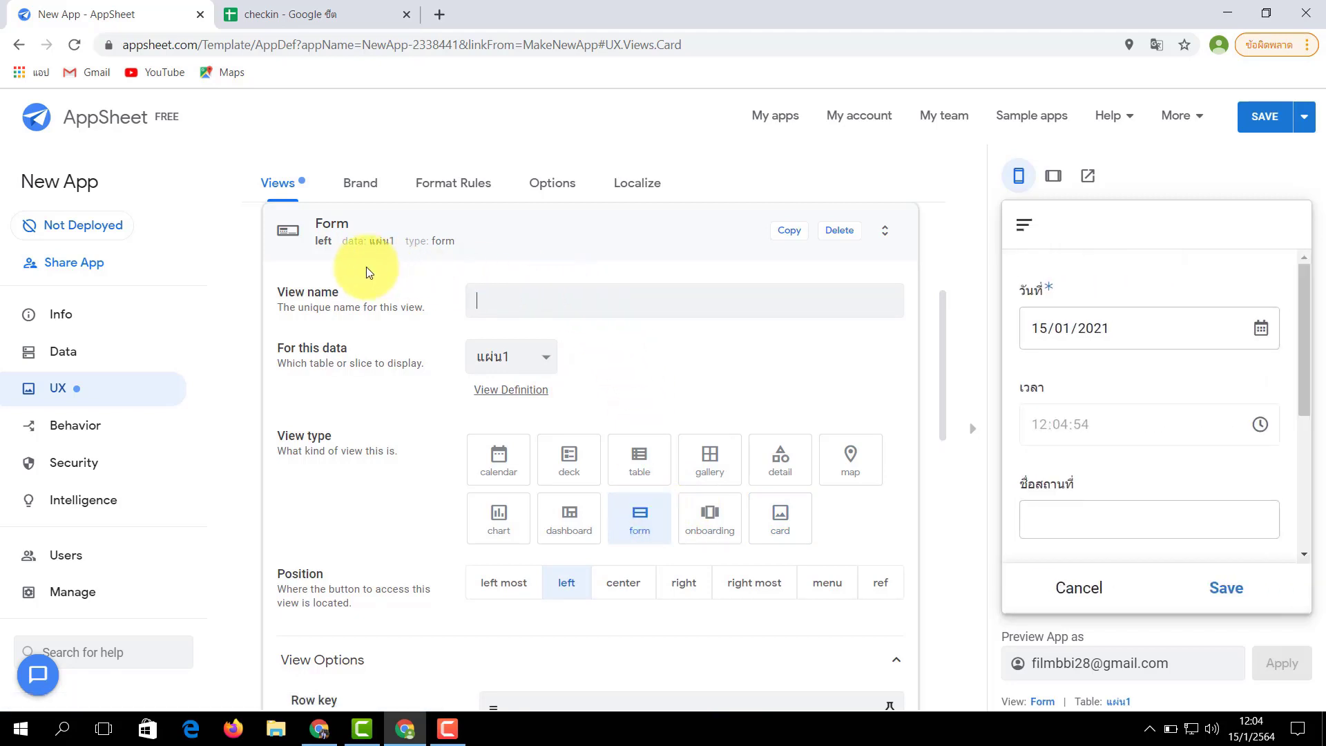
text(av)
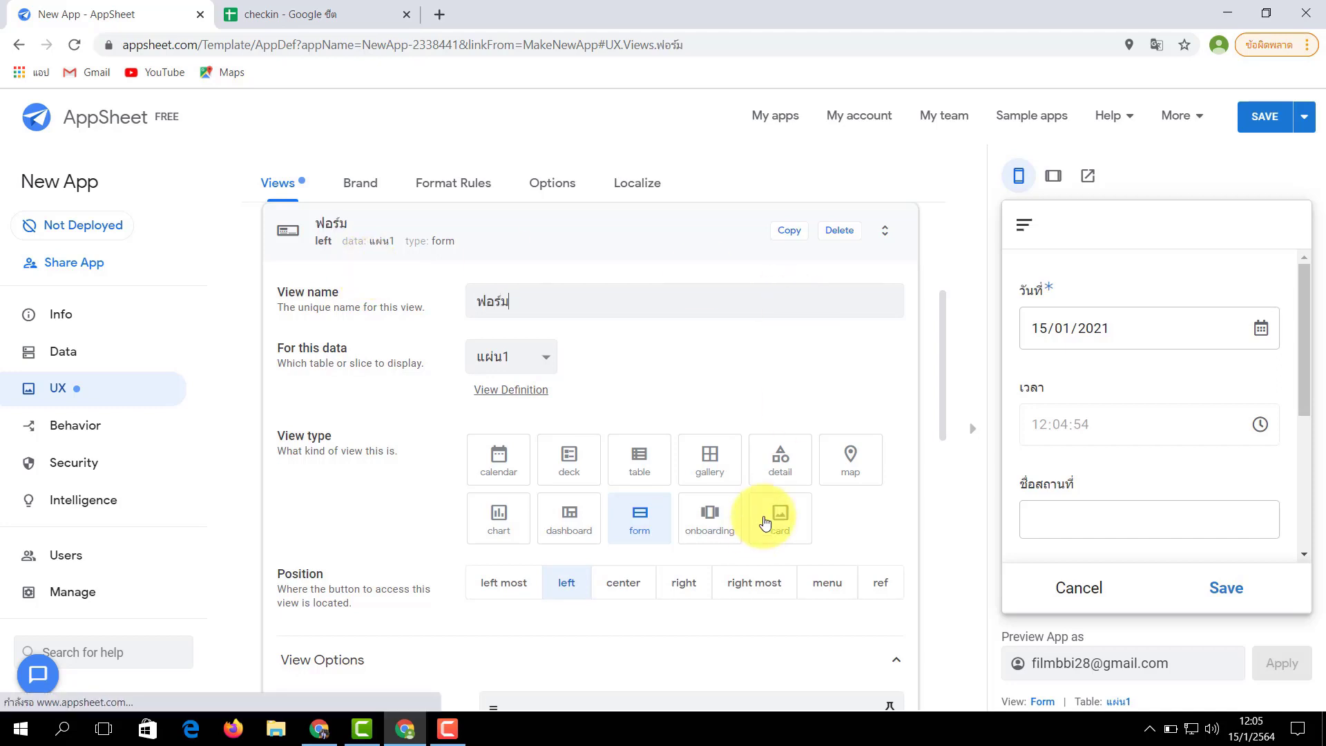
- Save a test check-in with the form in the app preview and open its record from the แผ่น1 view
scroll(829, 511, down, 6)
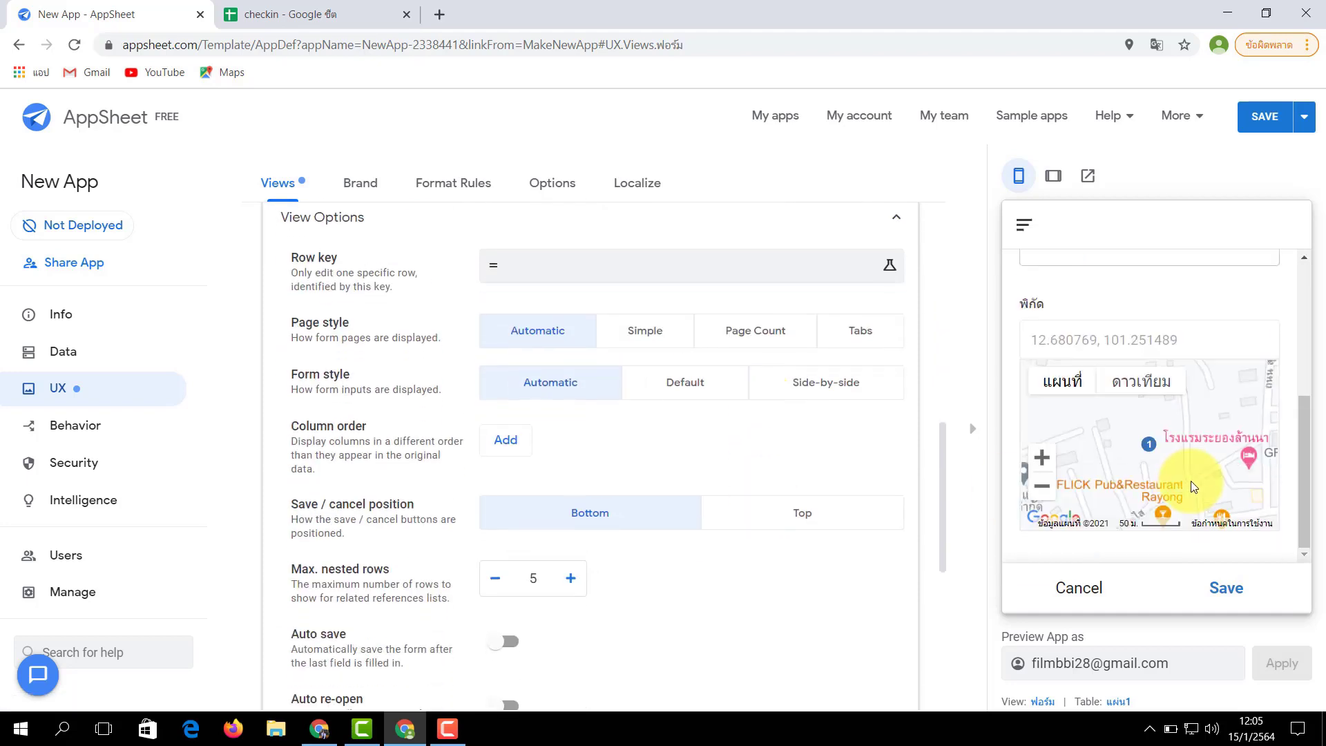
click(1235, 591)
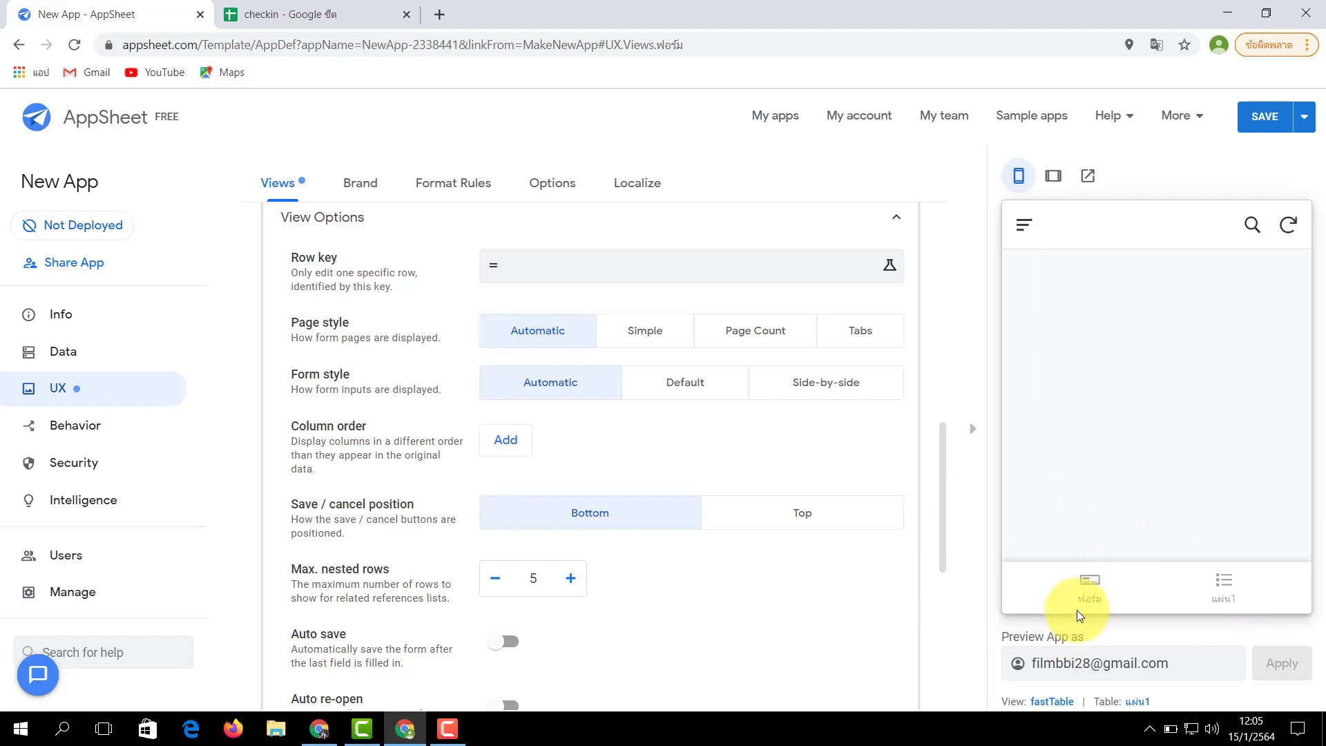
click(1087, 596)
click(1096, 591)
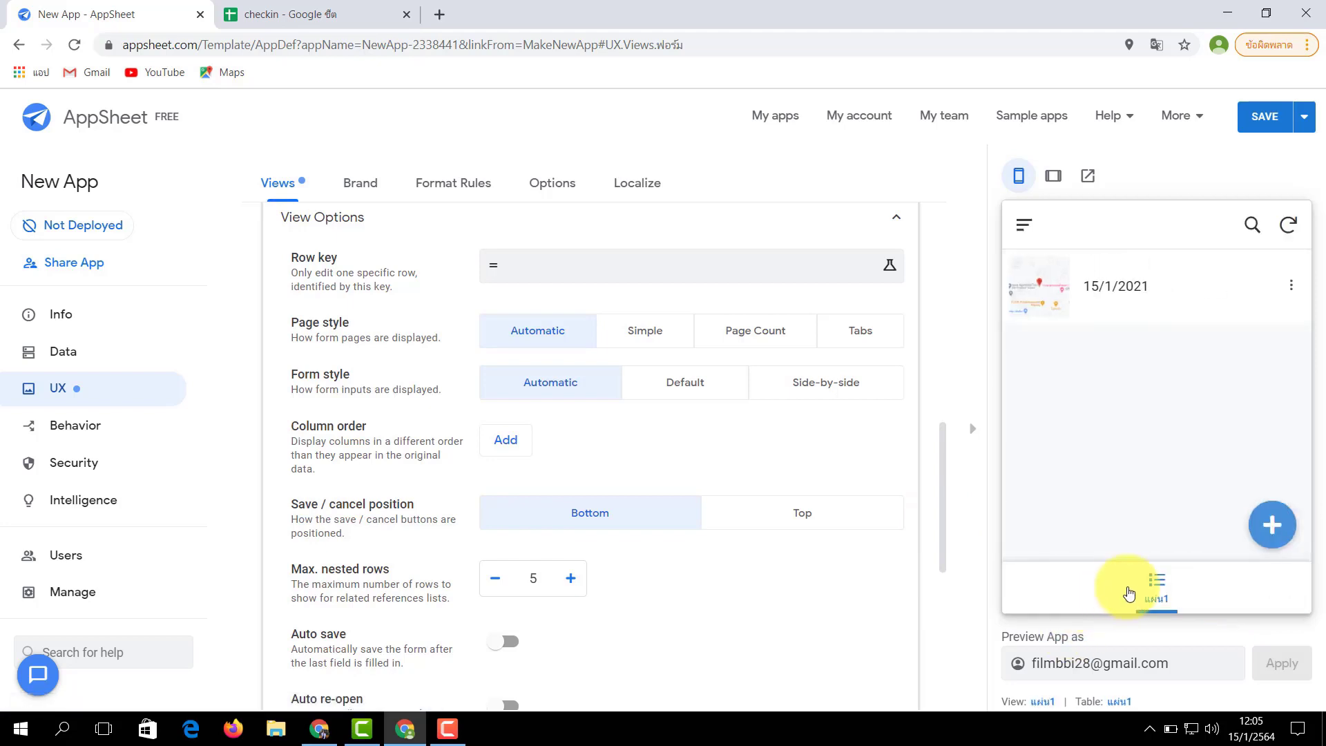
click(1148, 579)
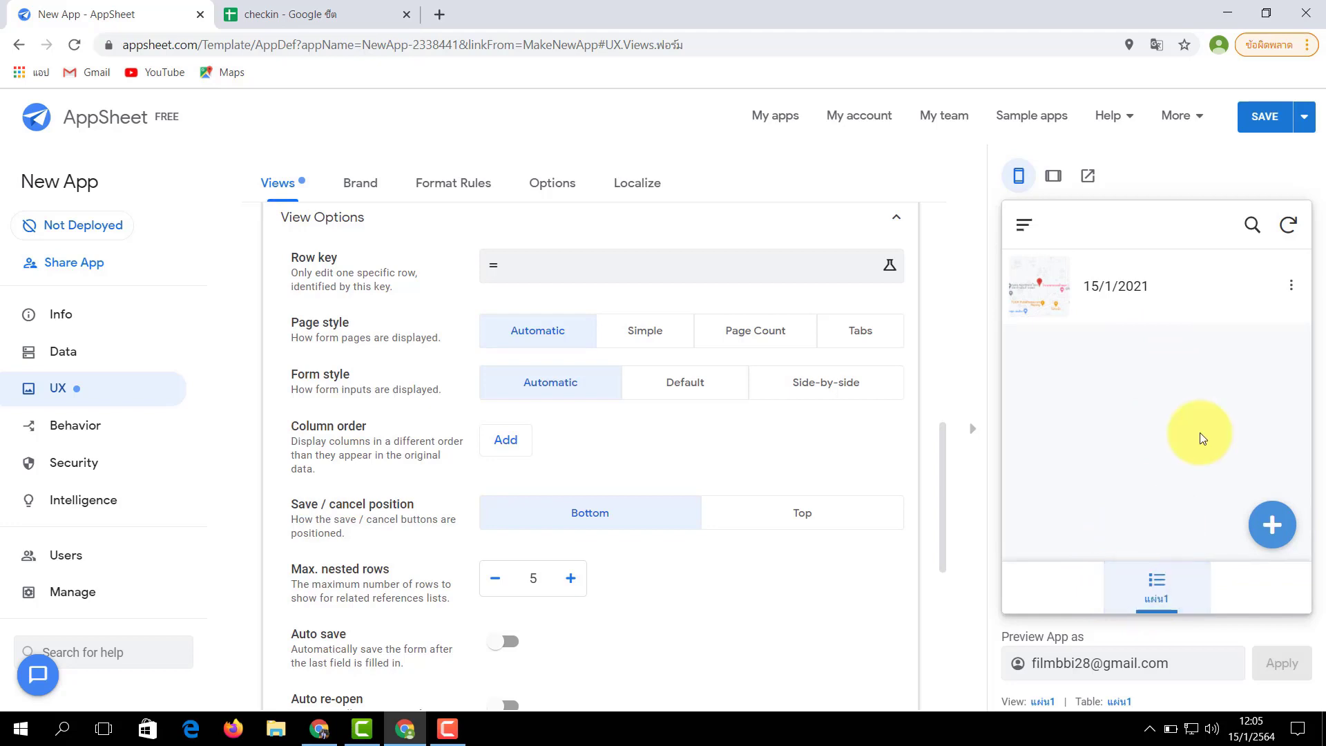
click(1183, 299)
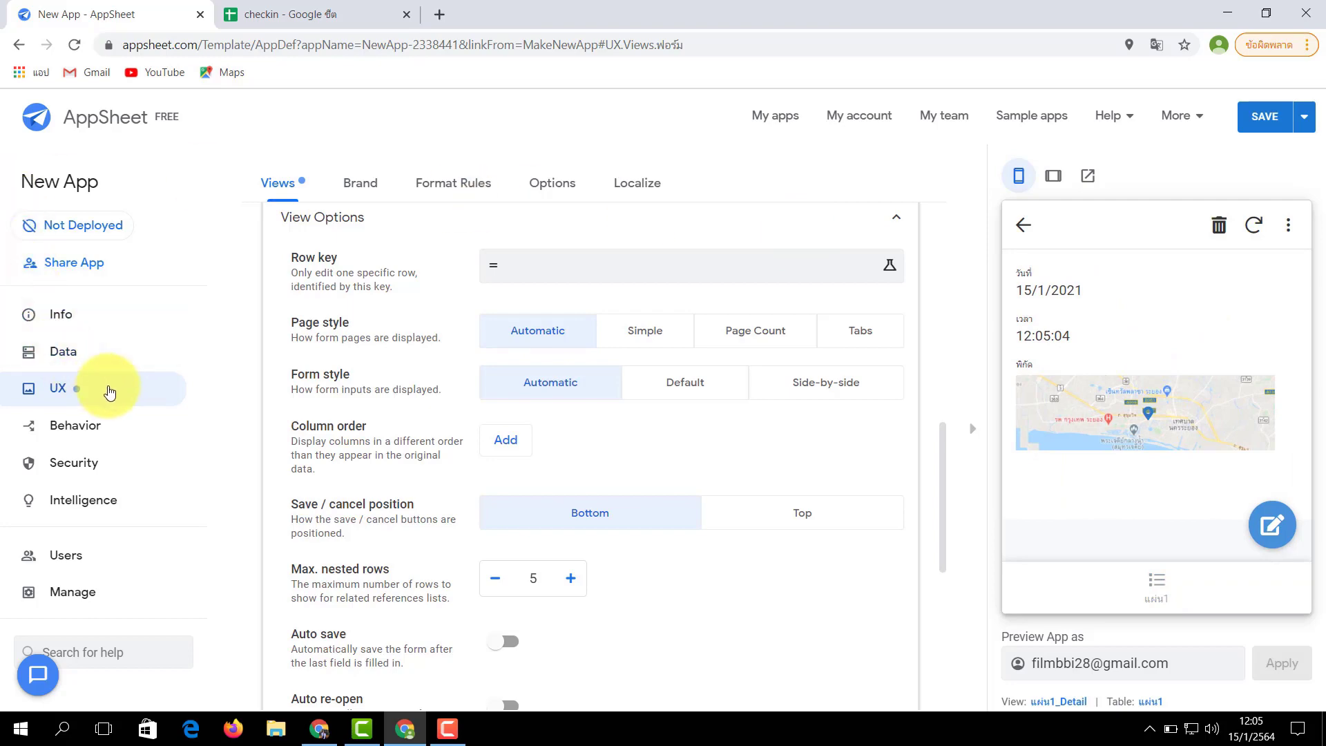
- Add another new view for the แผ่น1 data and name it ประวัติ
click(280, 183)
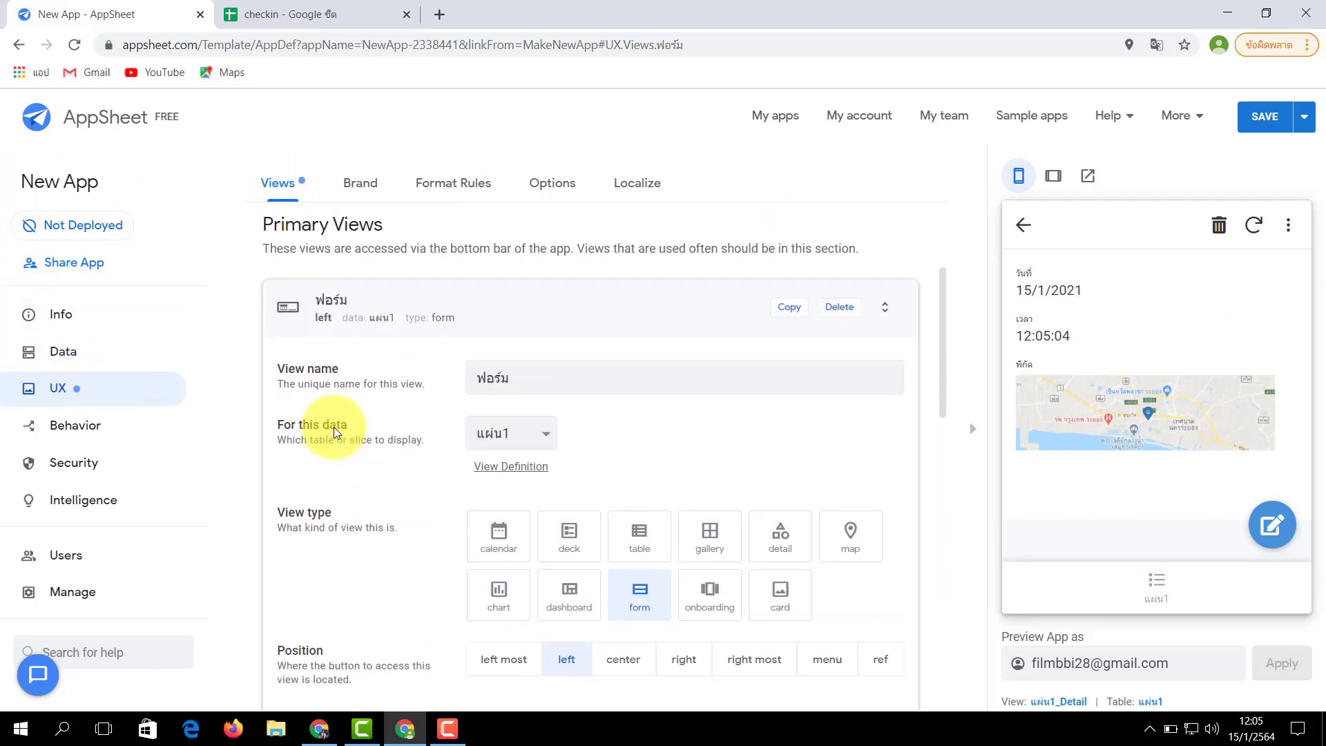
scroll(333, 427, up, 3)
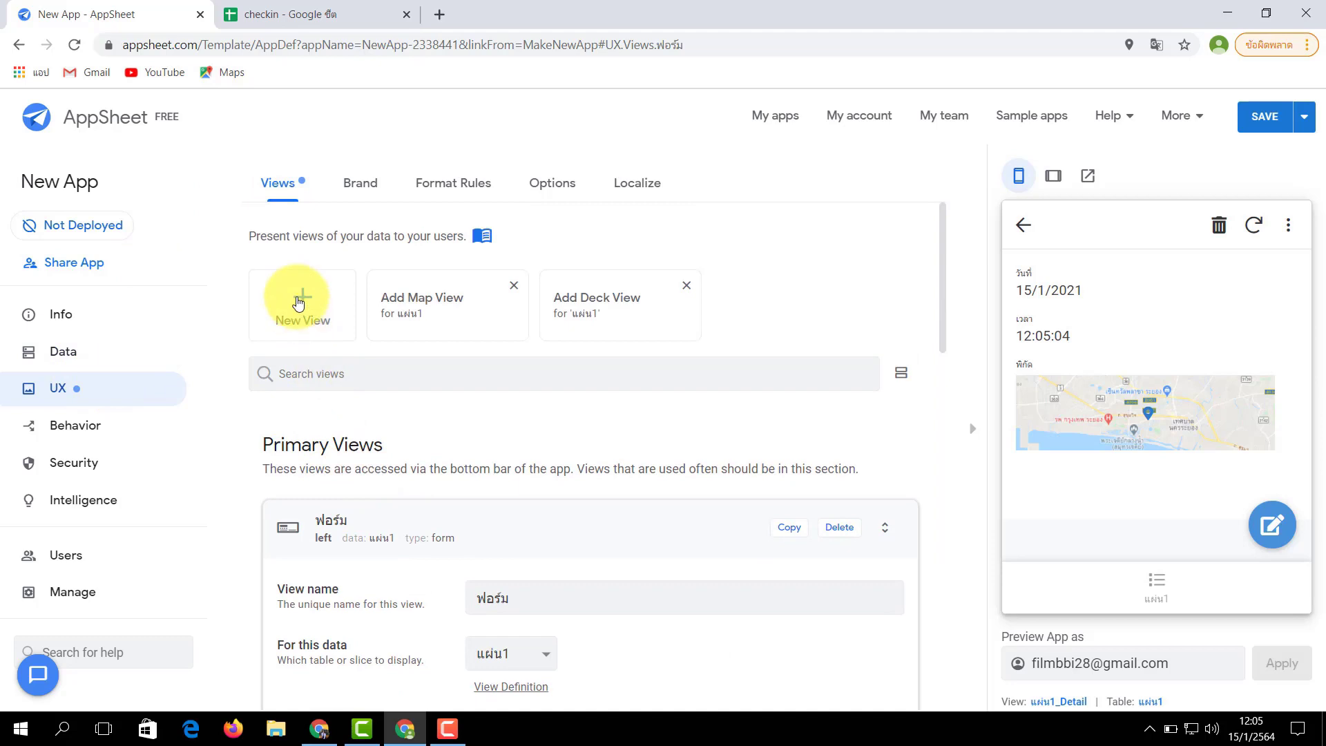
click(298, 302)
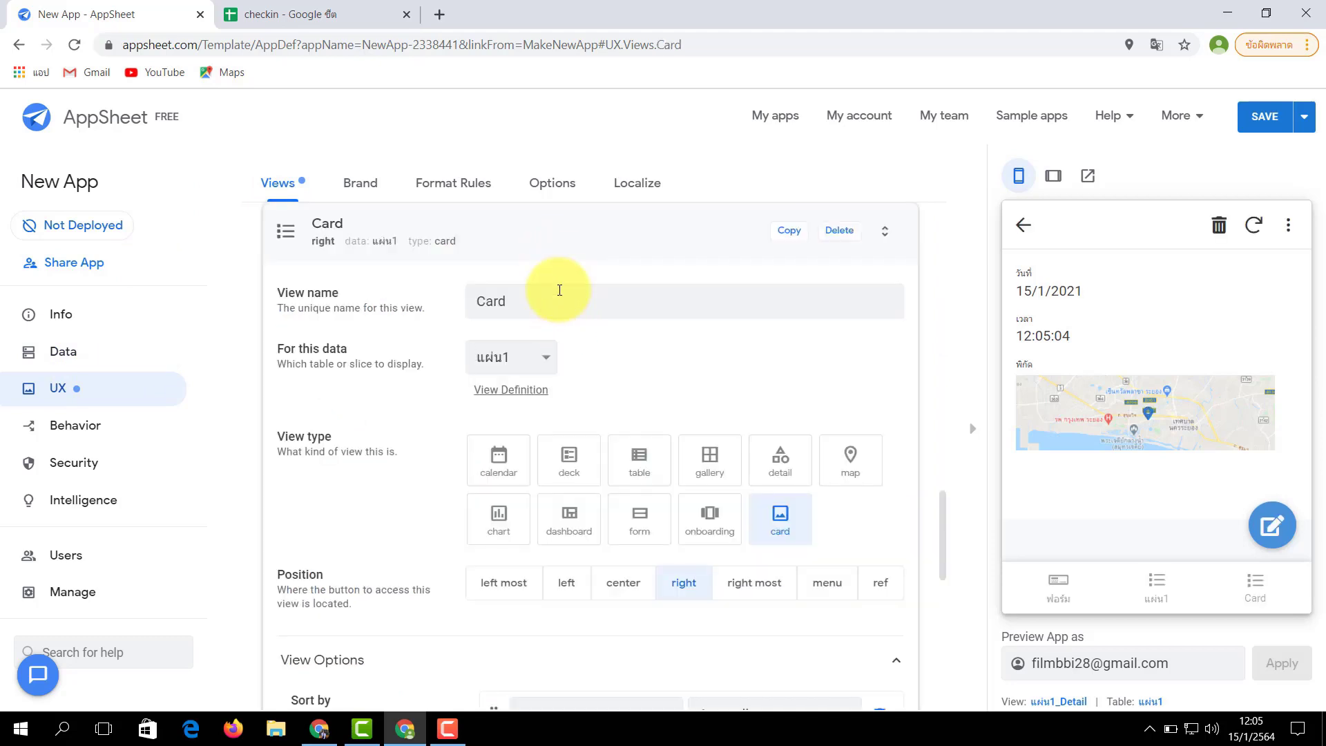
double_click(559, 290)
text(ประว)
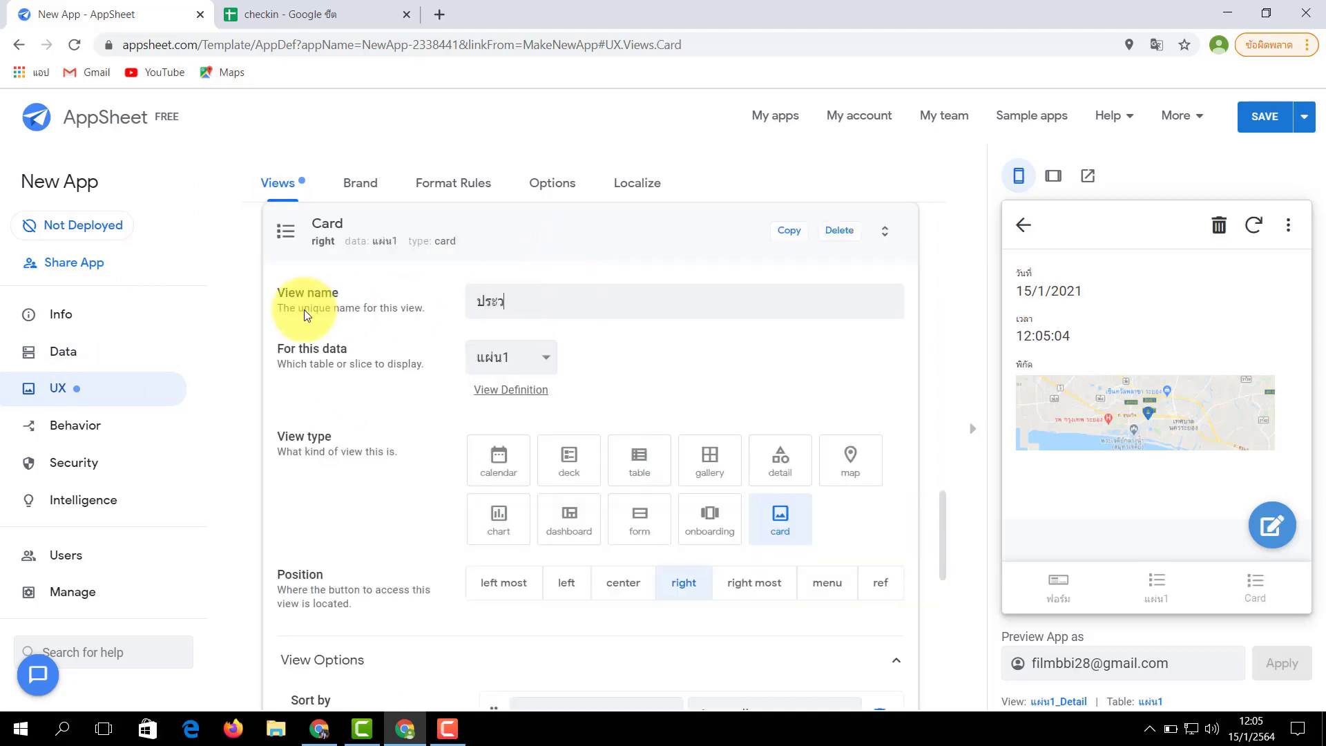
text(ัติ)
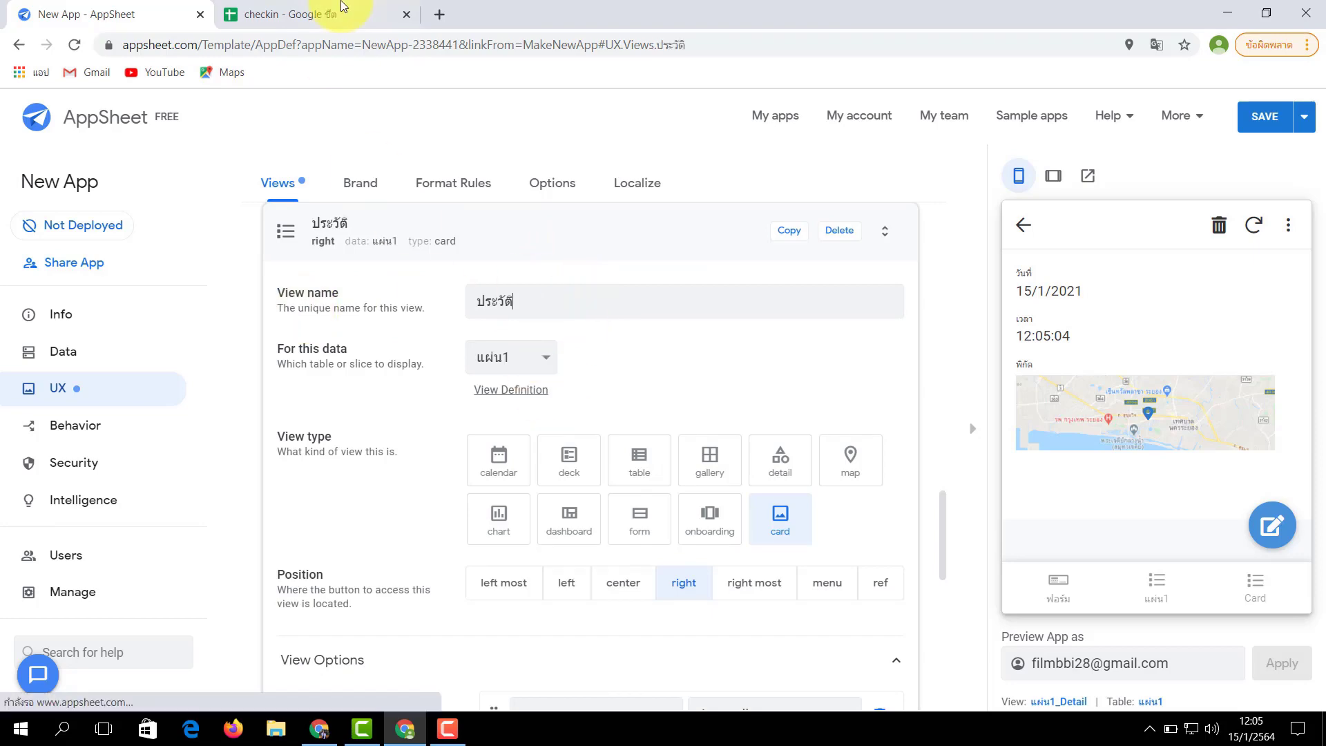
- Set the ประวัติ view's type to table and save the app
click(321, 14)
click(57, 8)
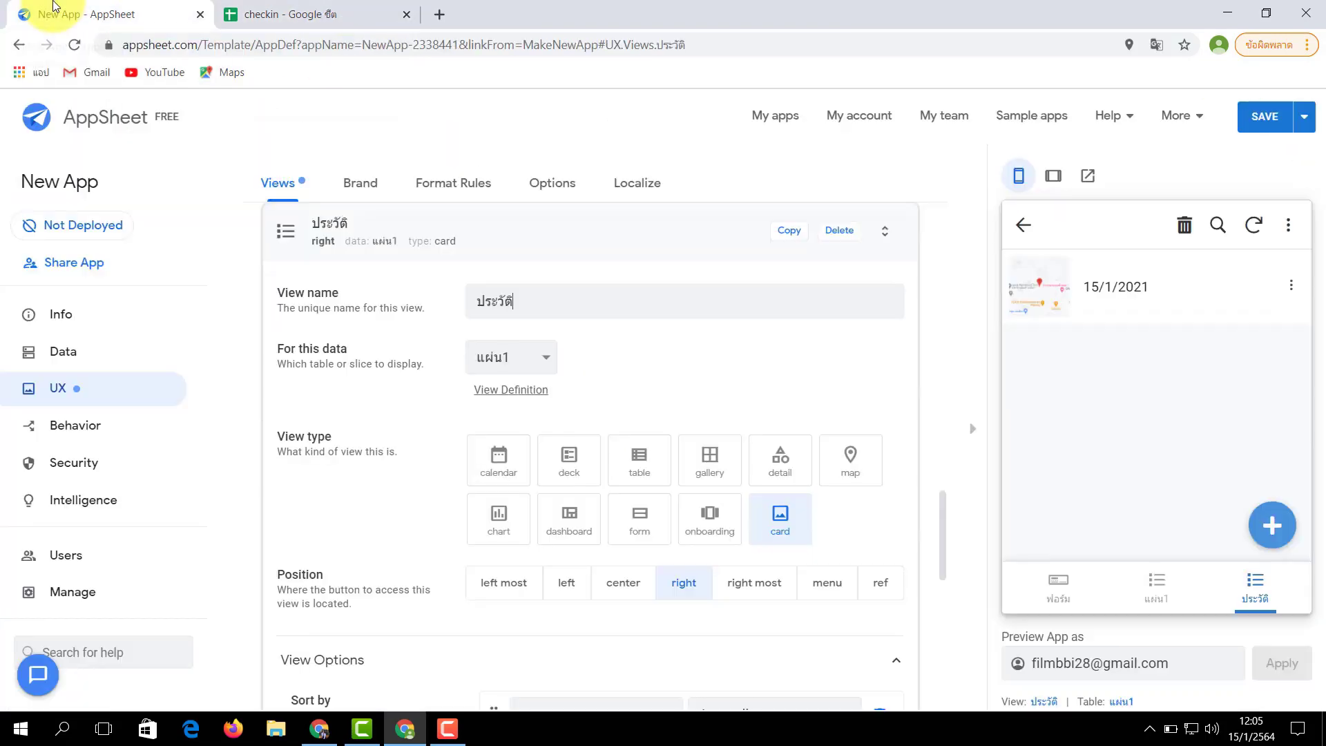
click(695, 472)
click(660, 466)
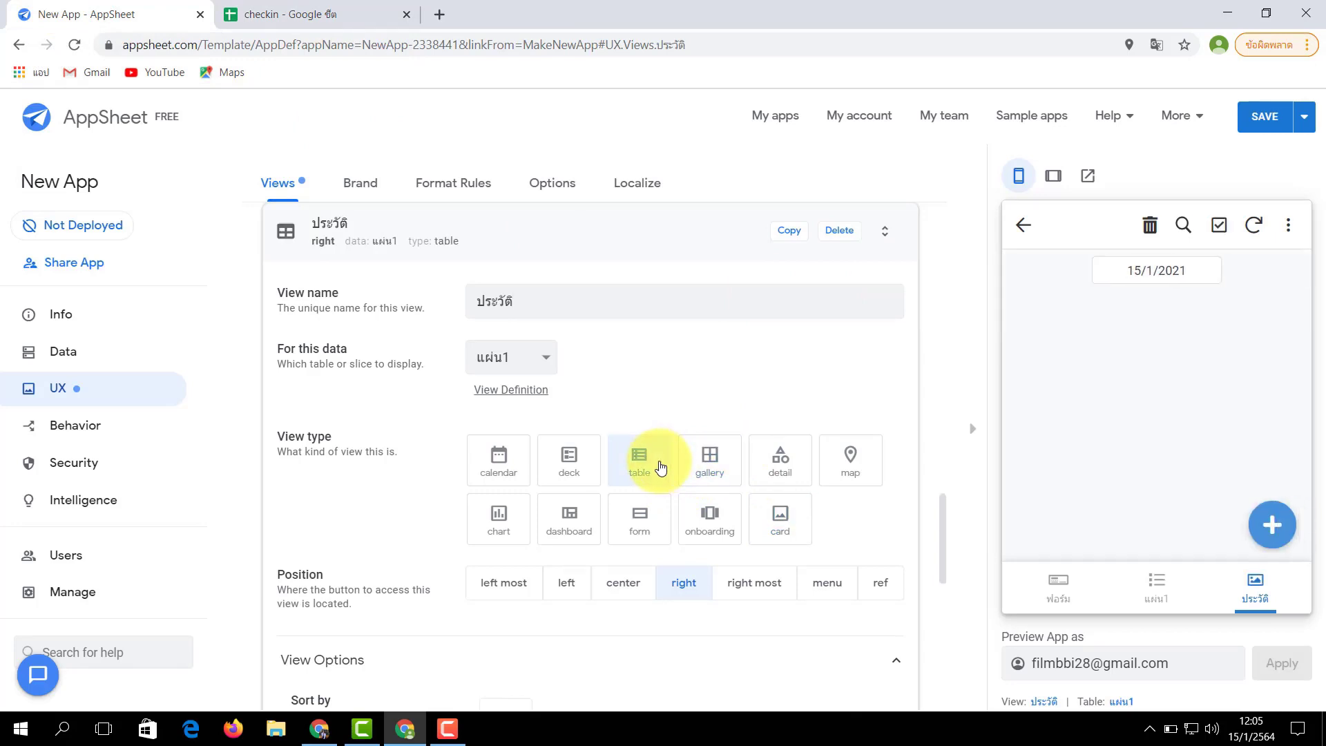
click(1269, 116)
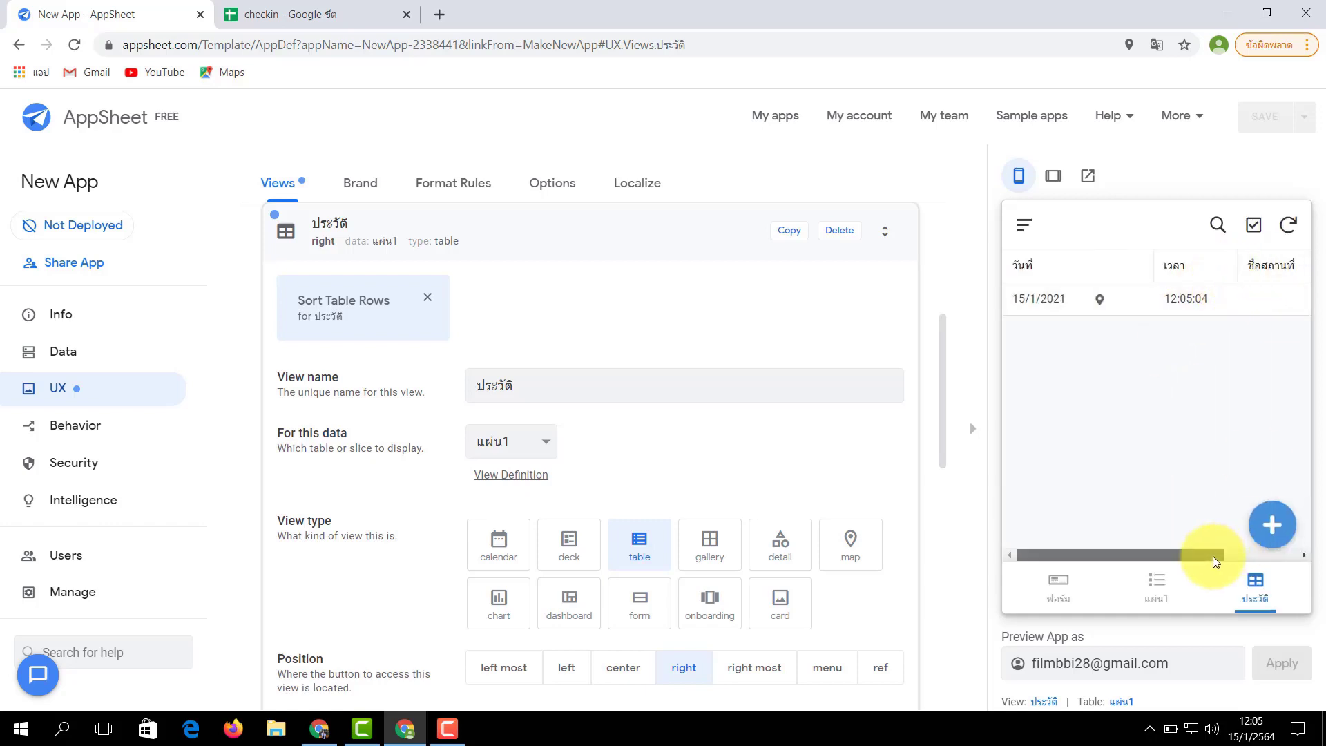
- Open the ฟอร์ม view in the app preview, review its fields and try to save a second check-in
drag(1213, 556, 1126, 548)
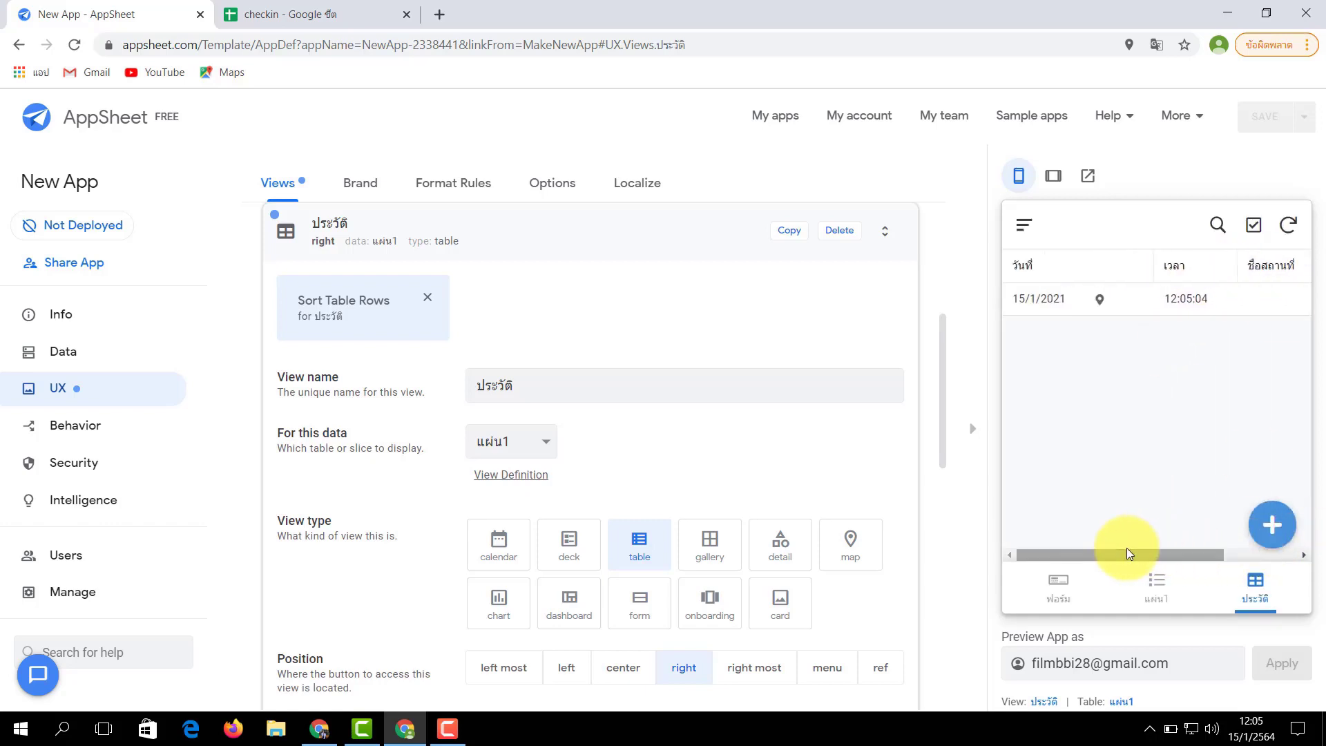
click(1057, 589)
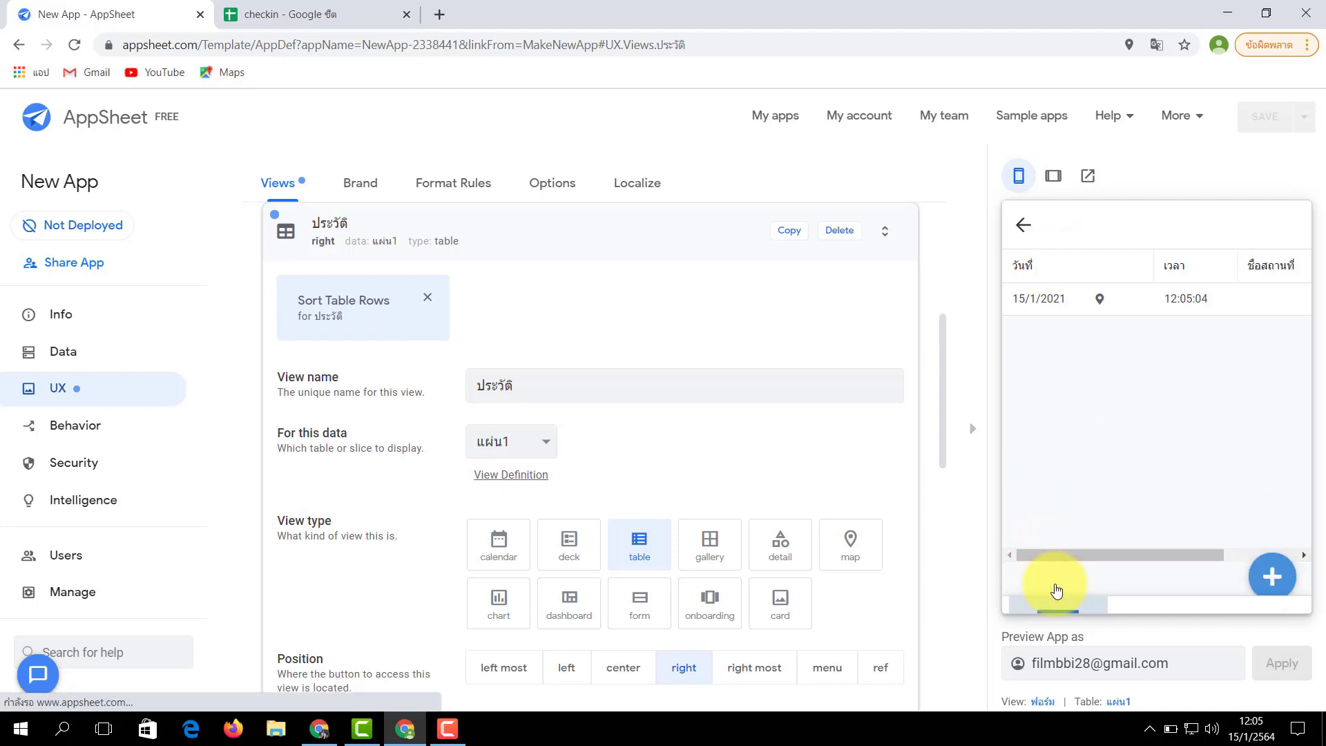
scroll(1059, 370, down, 5)
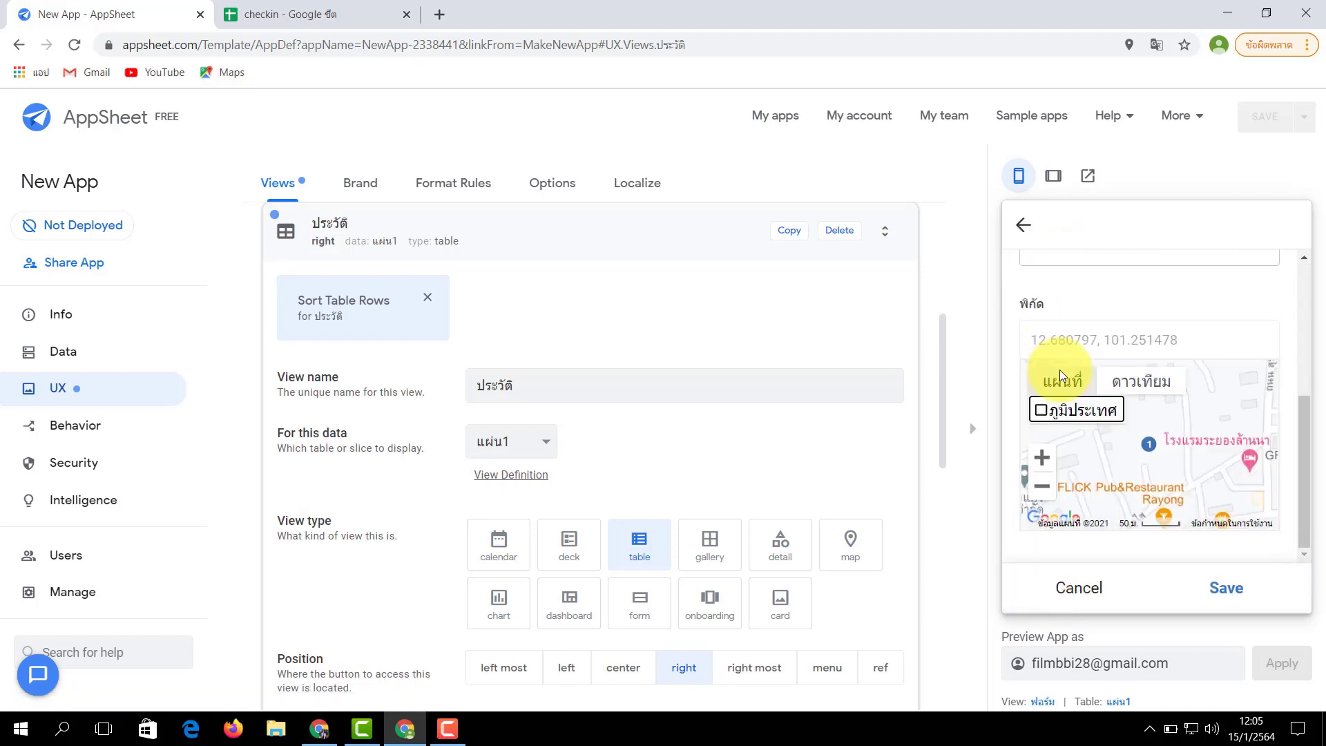
scroll(1060, 370, up, 5)
scroll(1174, 587, down, 3)
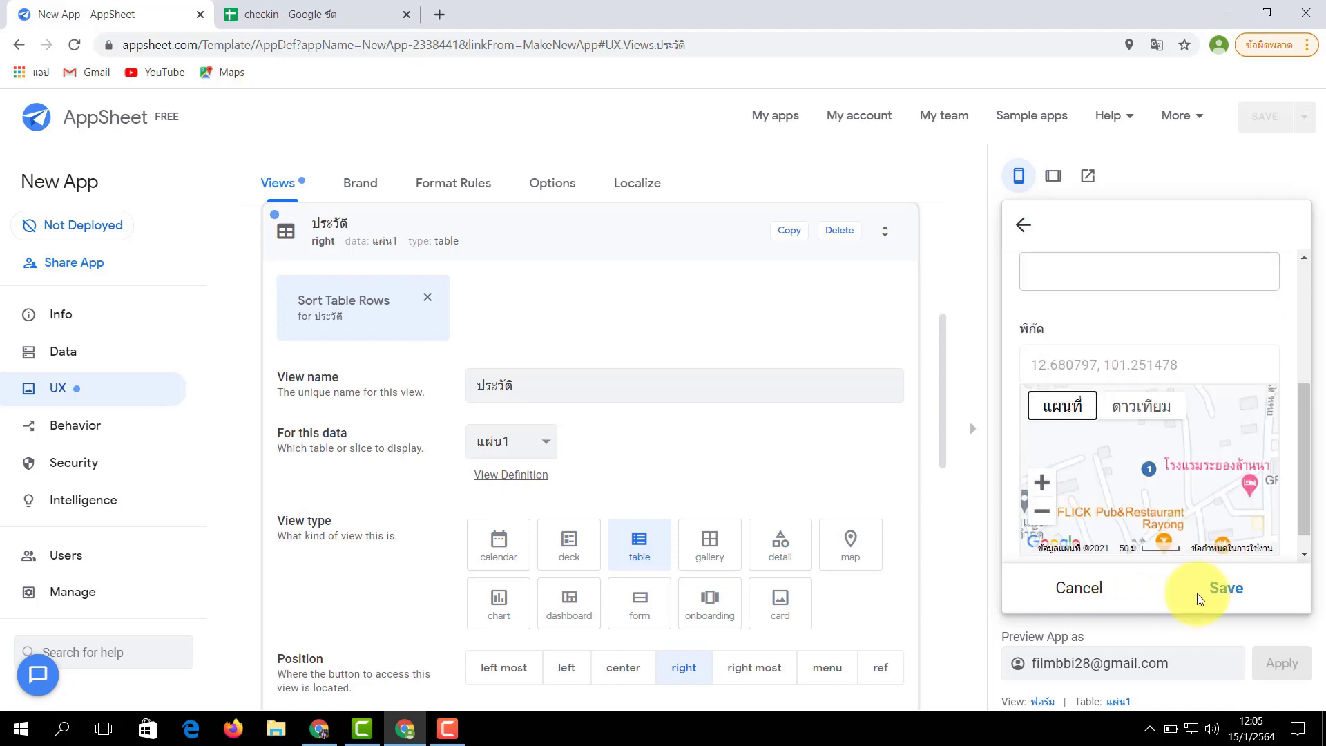
scroll(1183, 358, up, 3)
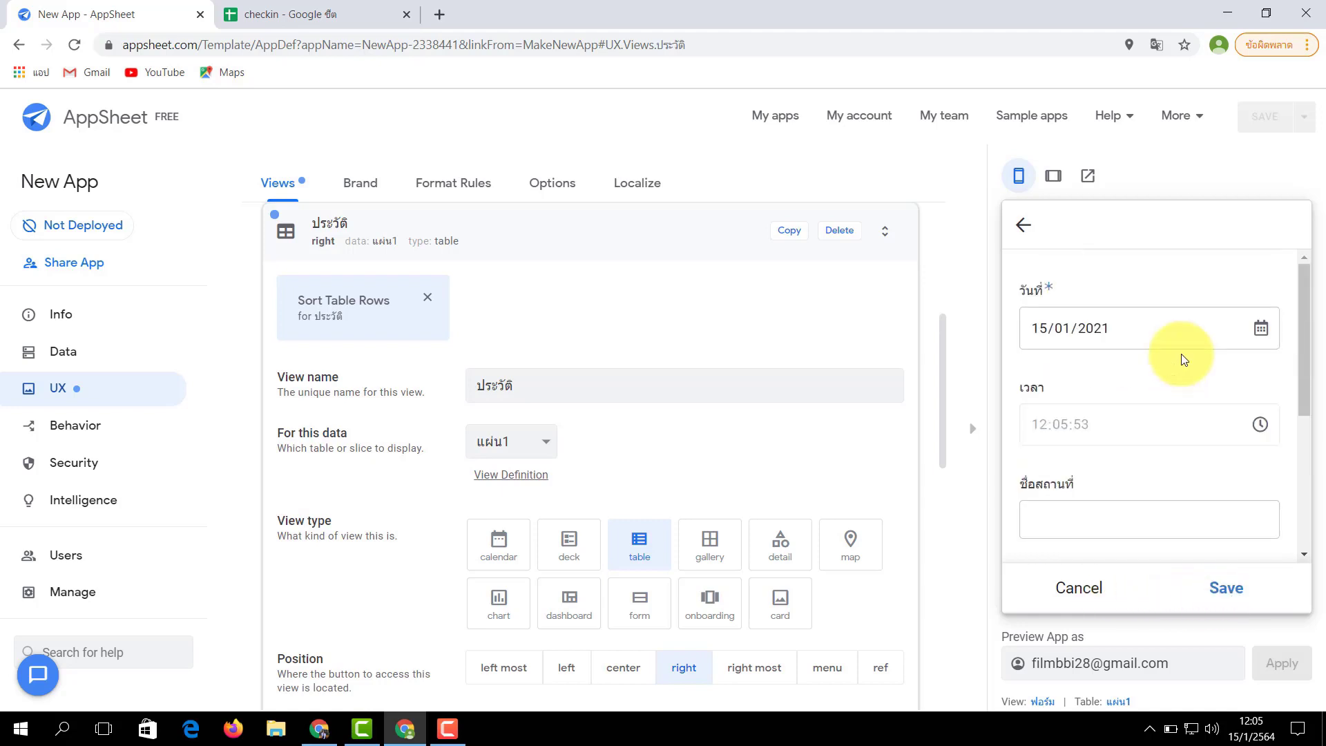
click(1215, 589)
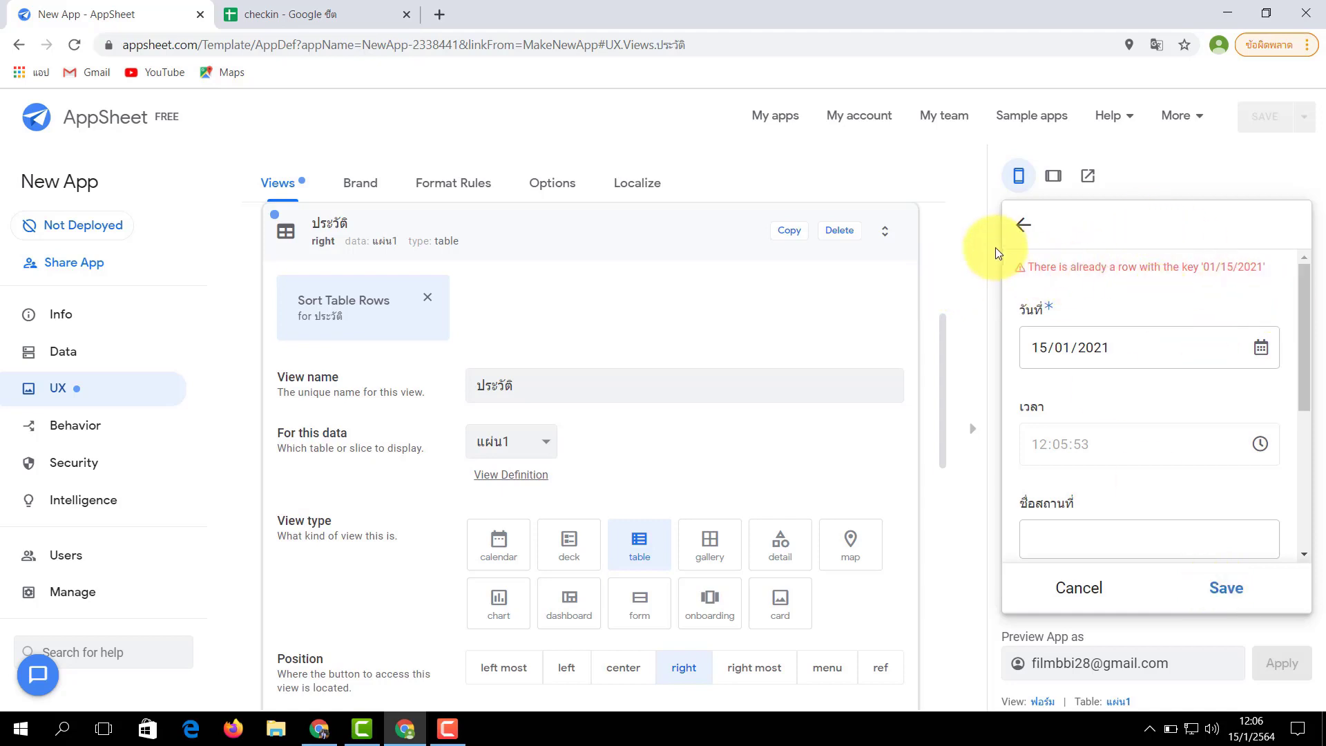
- Make _RowNumber the key column of the แผ่น1 table instead of วันที่
click(112, 349)
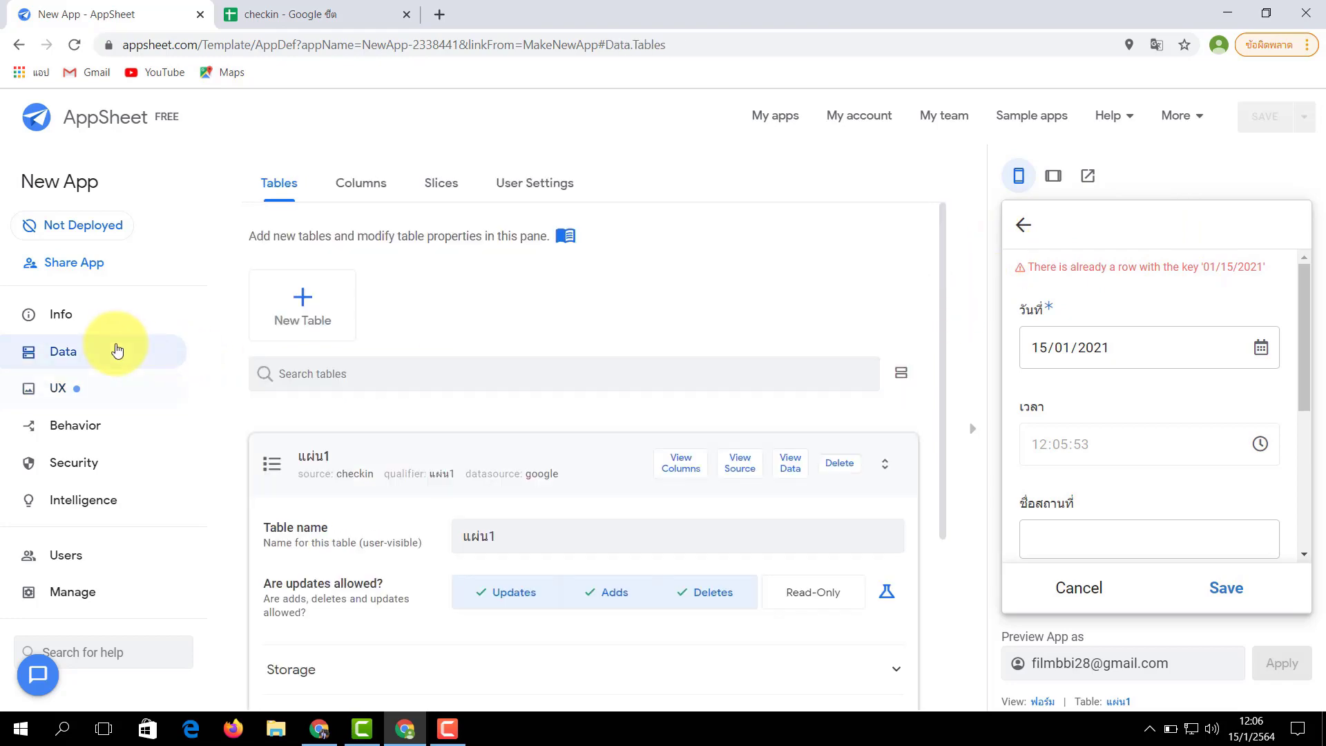
scroll(429, 540, down, 3)
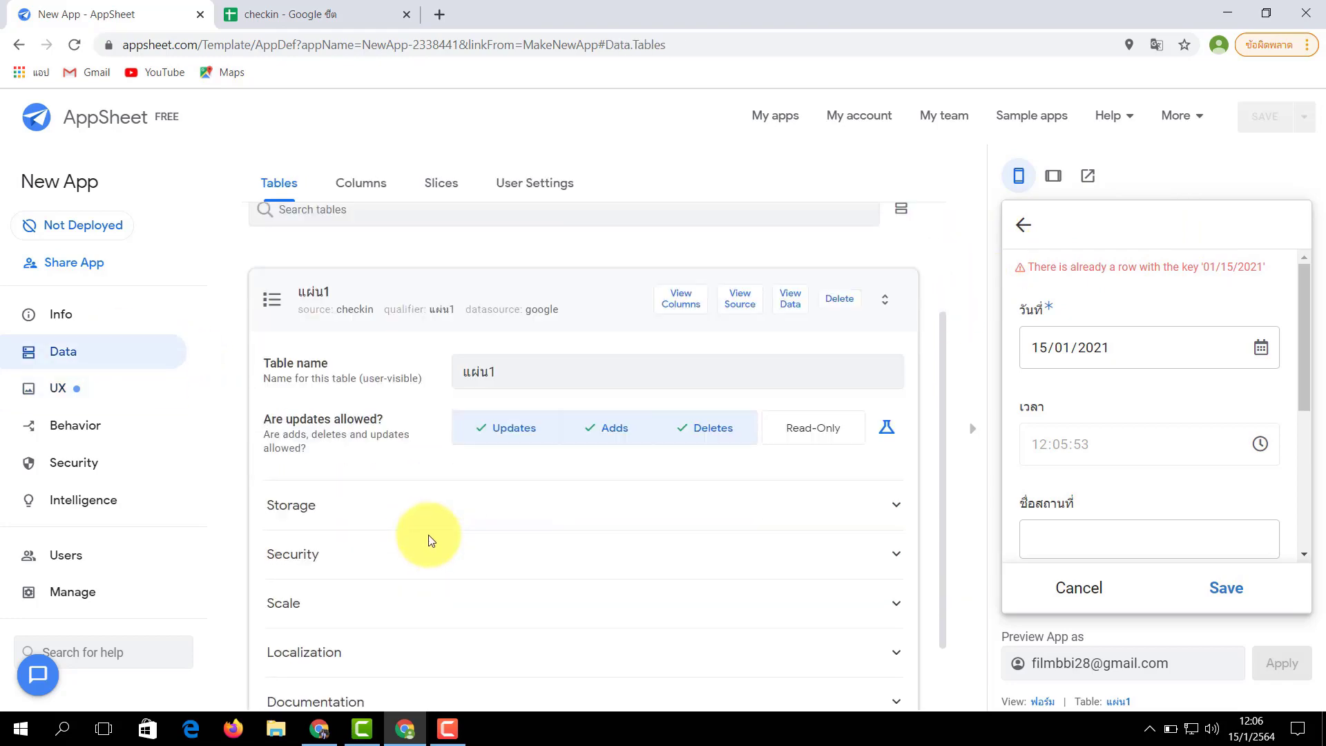
scroll(430, 541, up, 3)
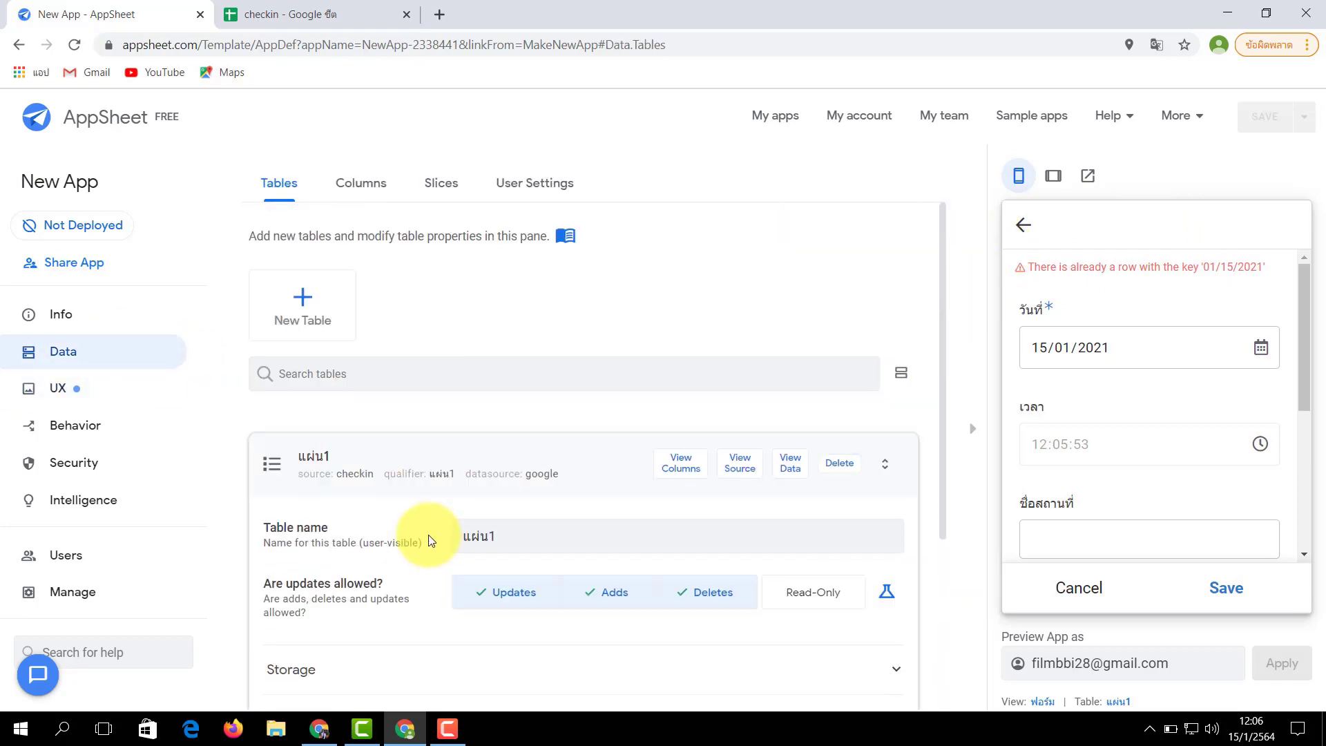
click(689, 452)
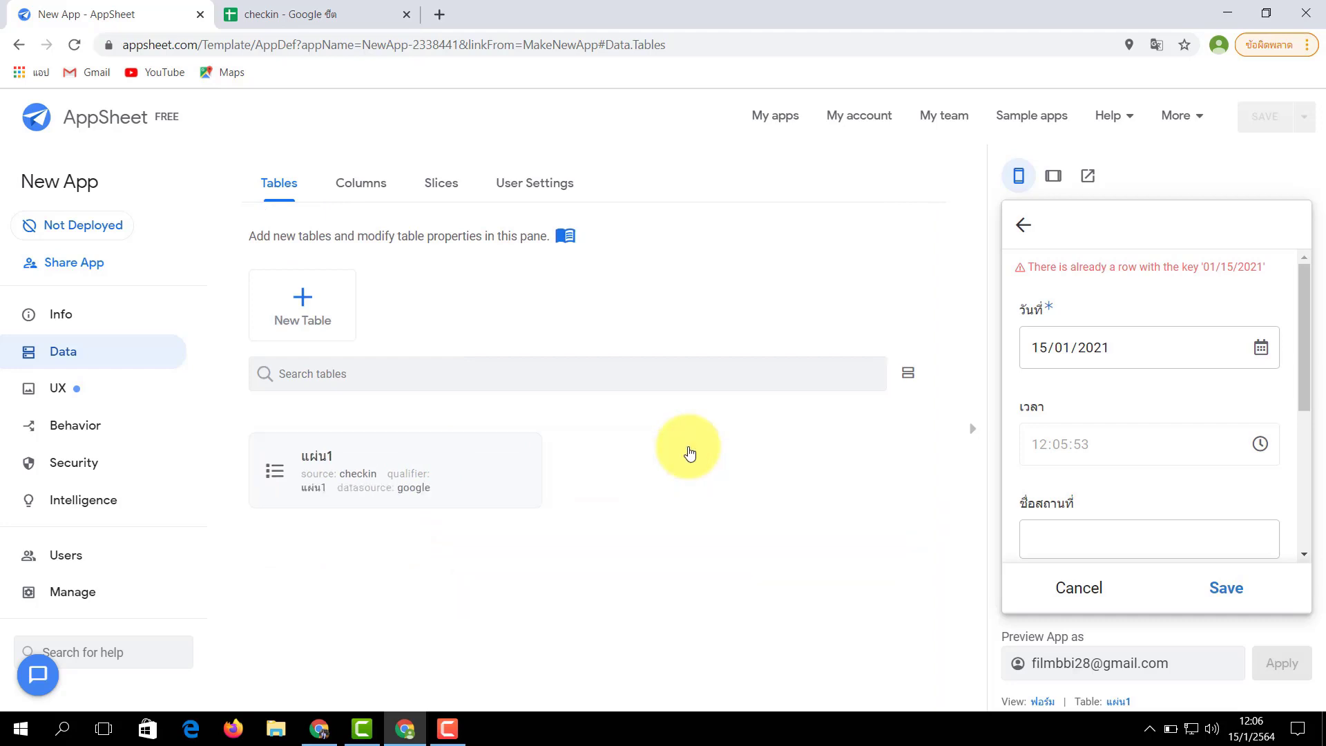
click(399, 458)
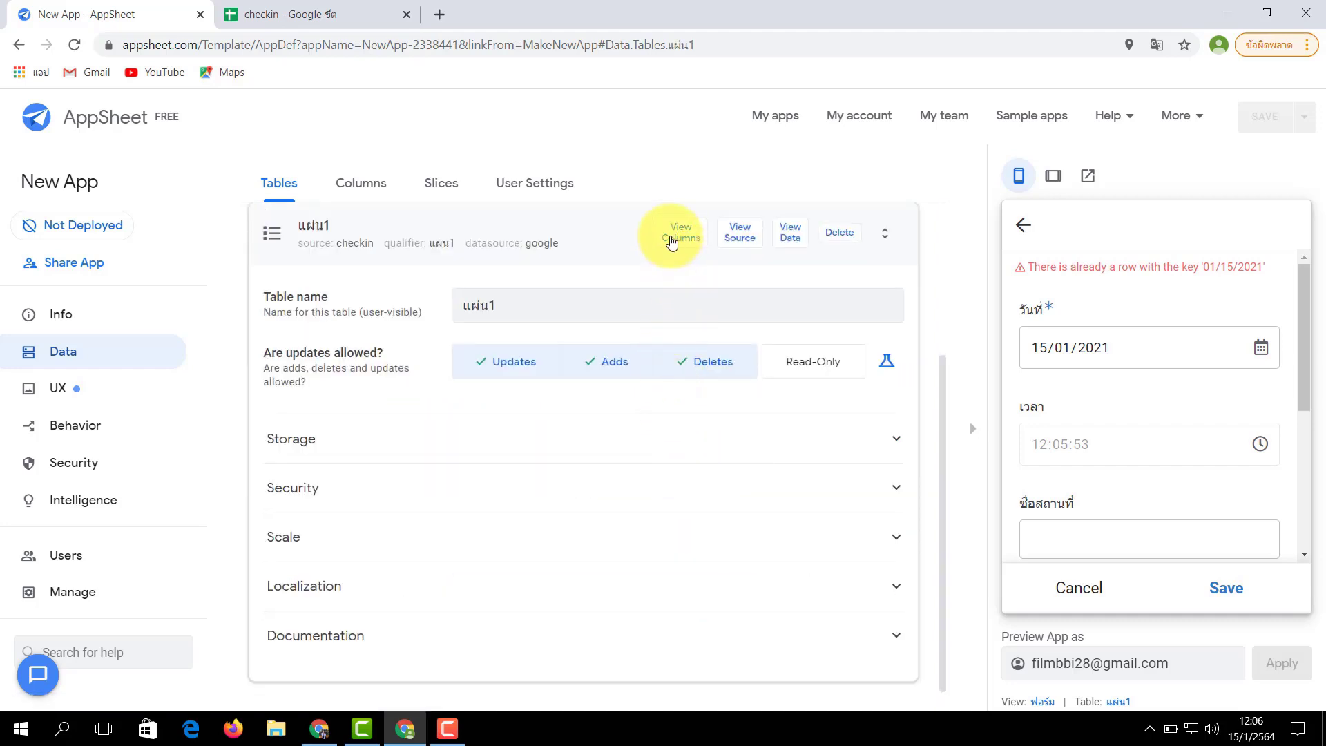
click(671, 241)
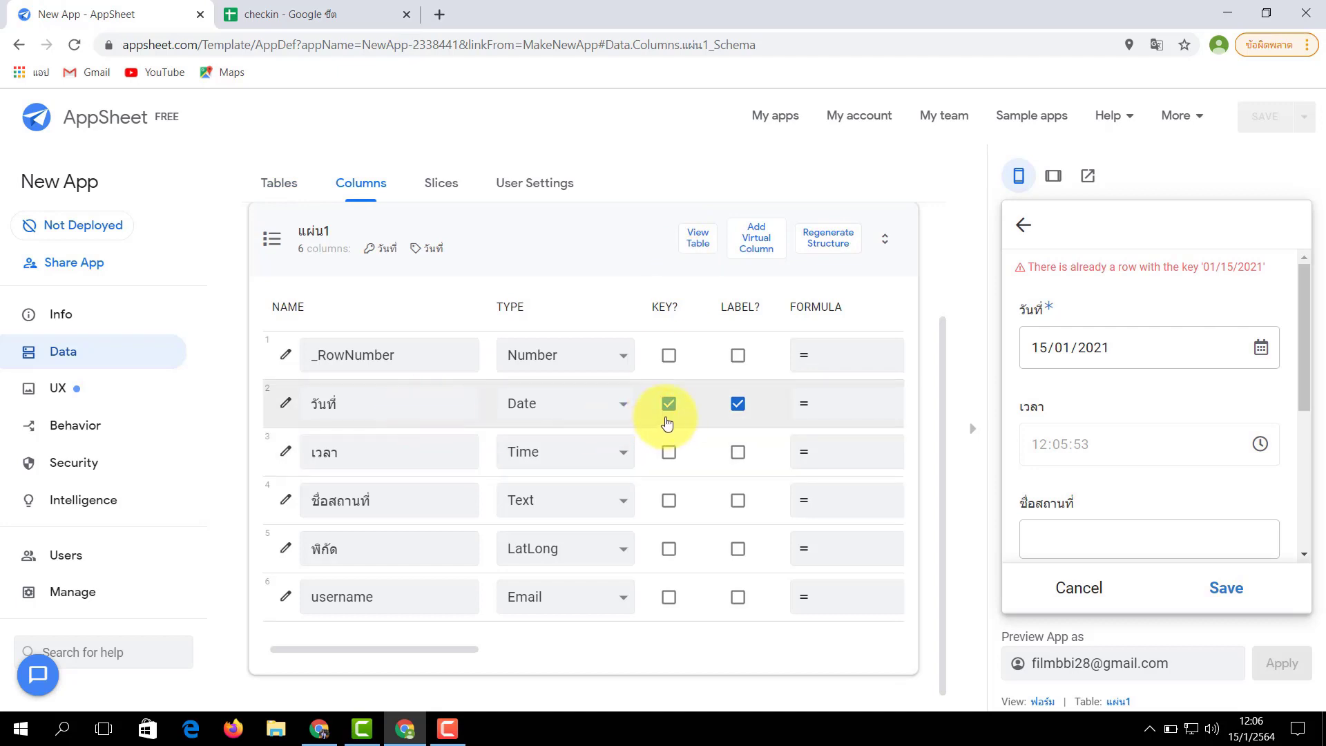
click(668, 356)
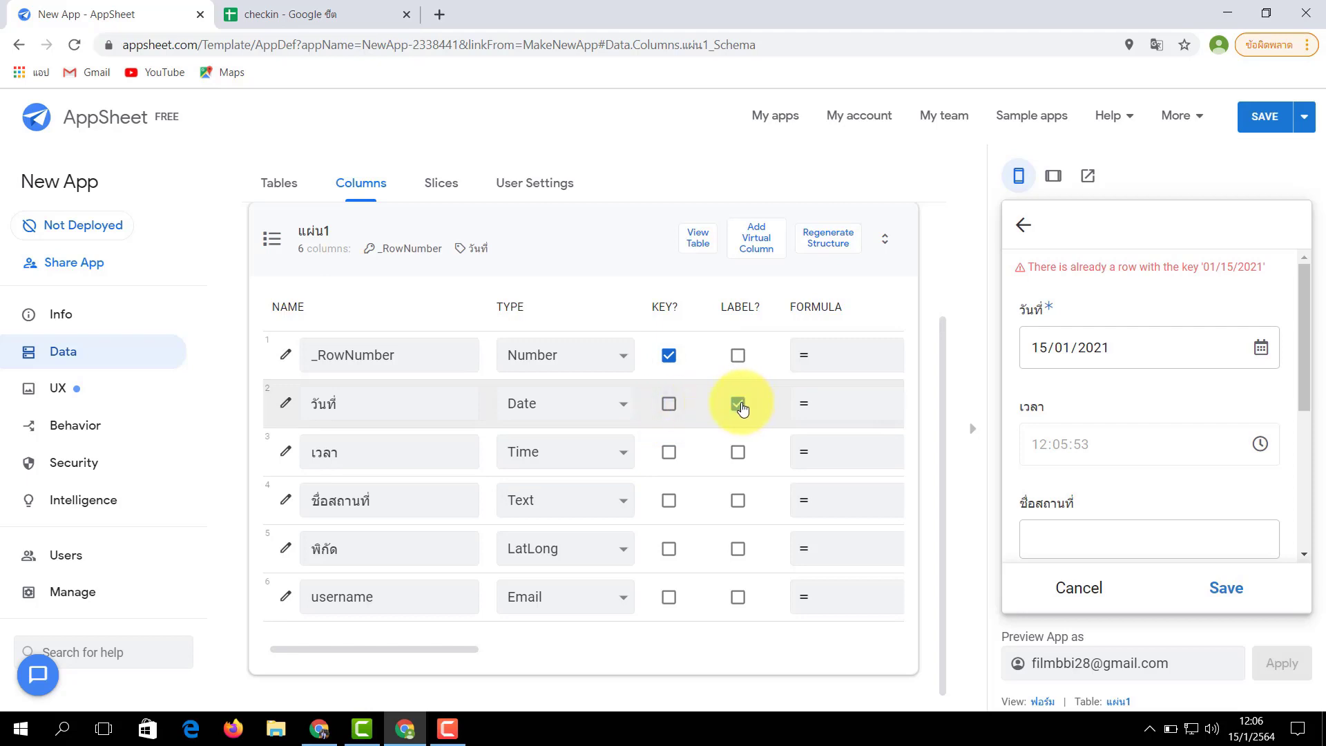
- Submit the open check-in form in the app preview again and save the app
click(1211, 591)
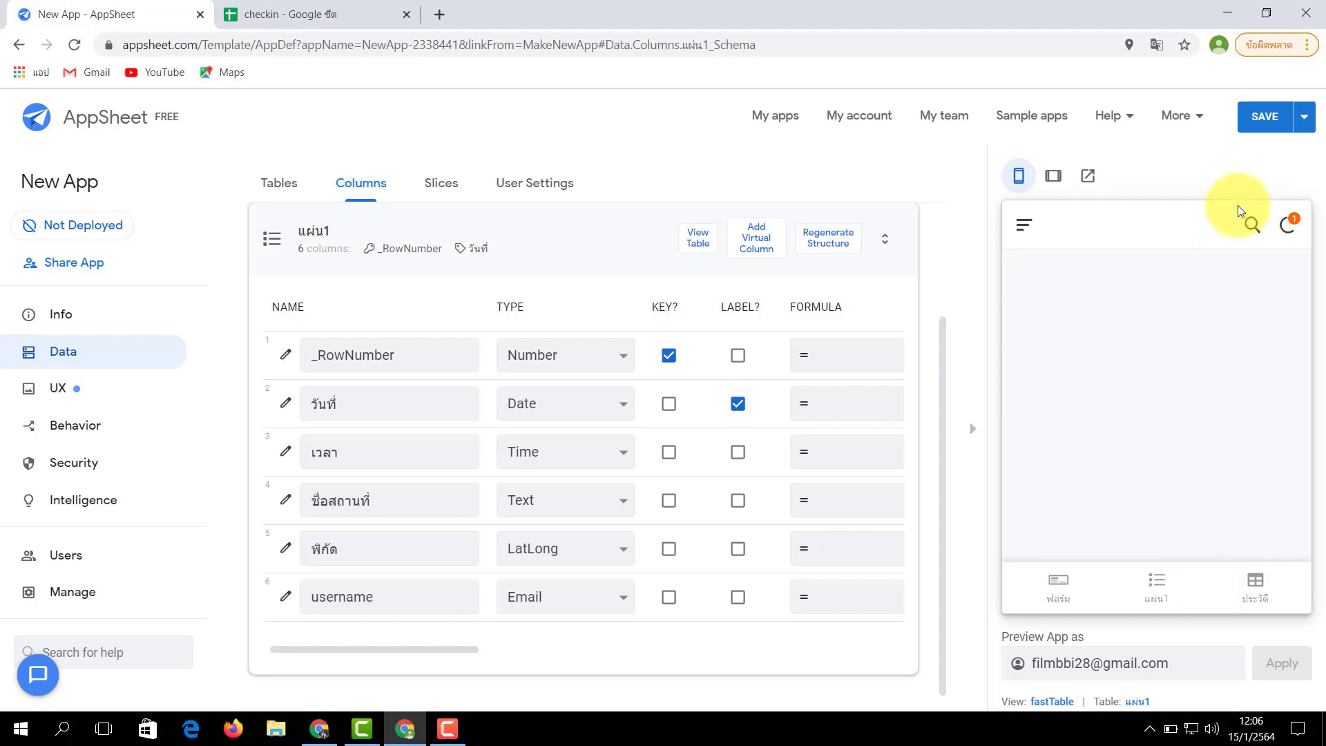
click(1257, 128)
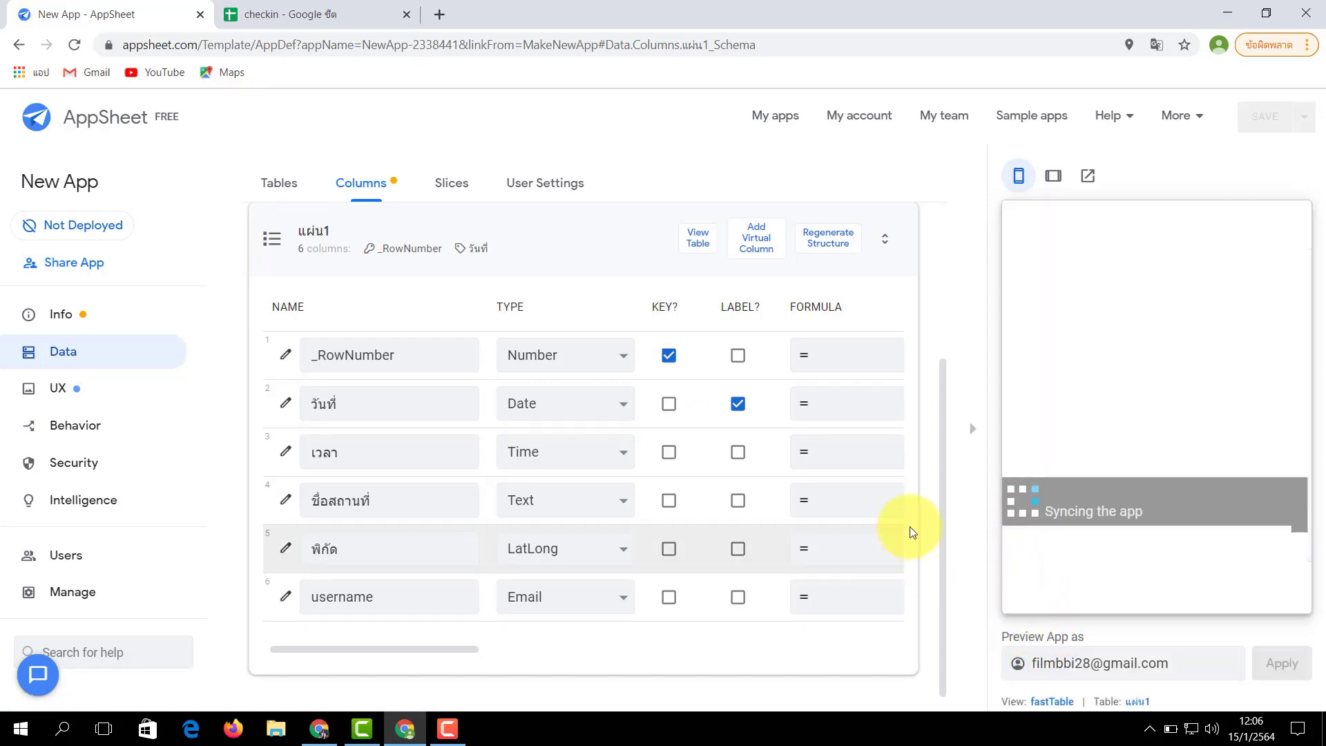
- Submit two check-ins through the ฟอร์ม view of the app preview and open the ประวัติ view to check the records
click(1061, 587)
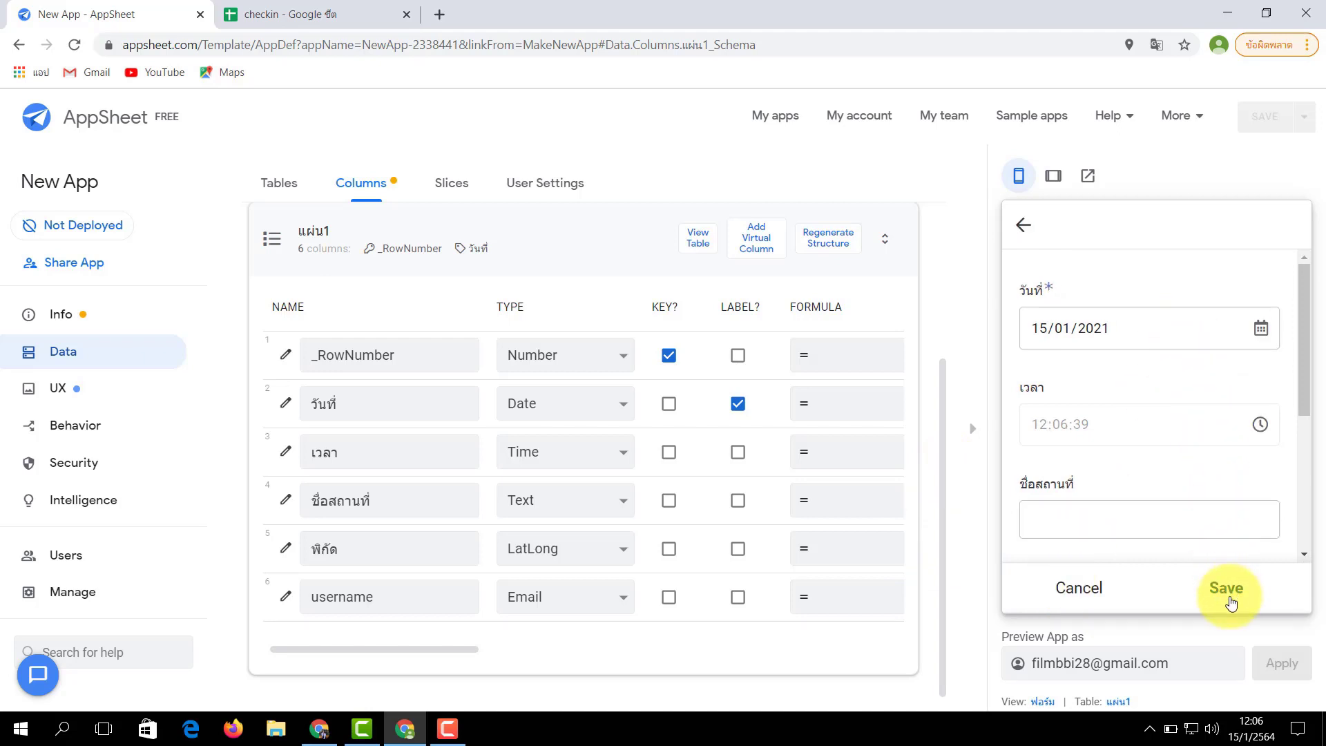
click(1228, 600)
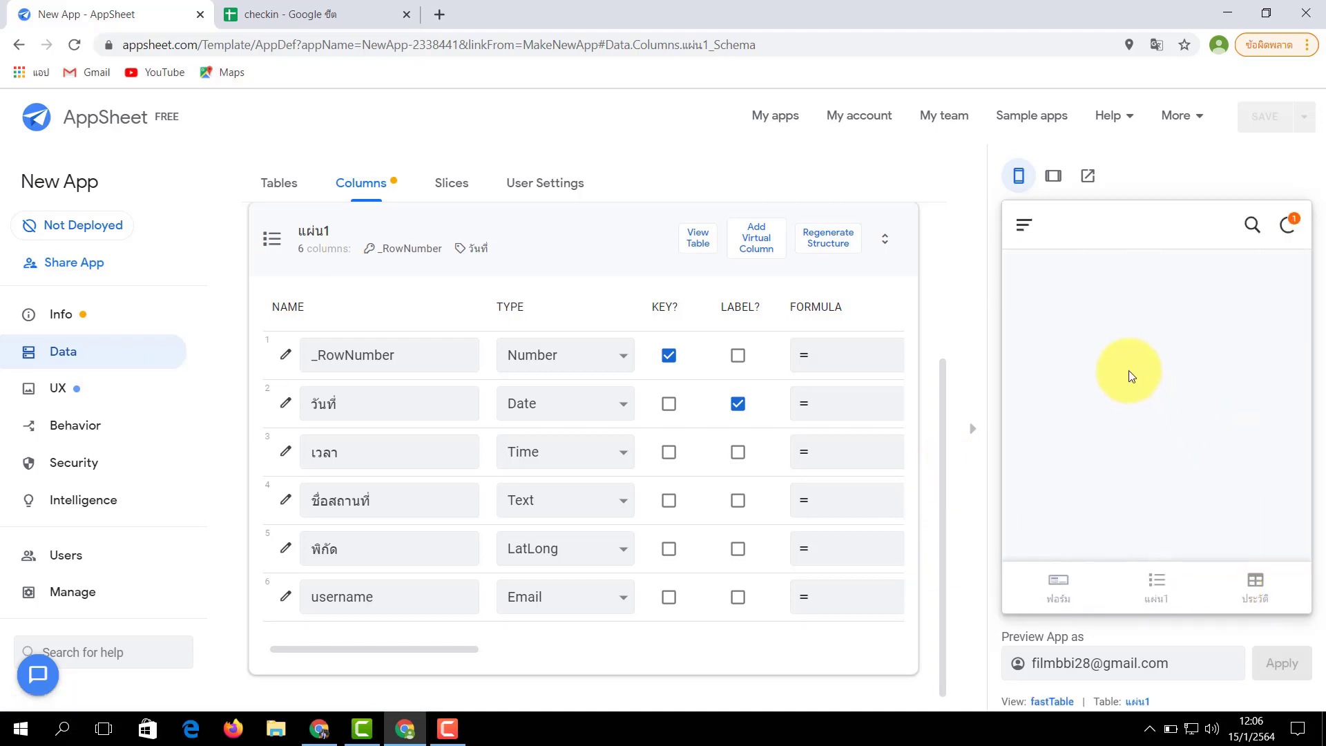
click(1067, 595)
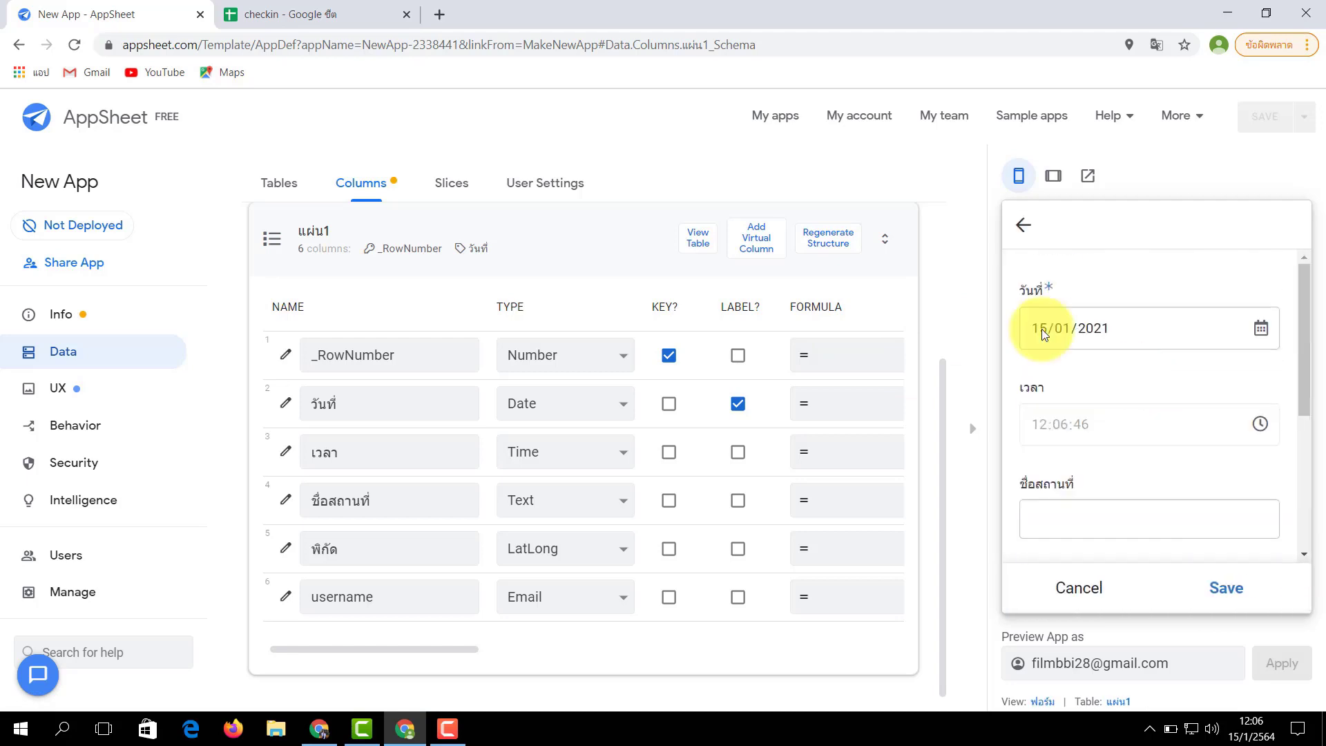
click(78, 386)
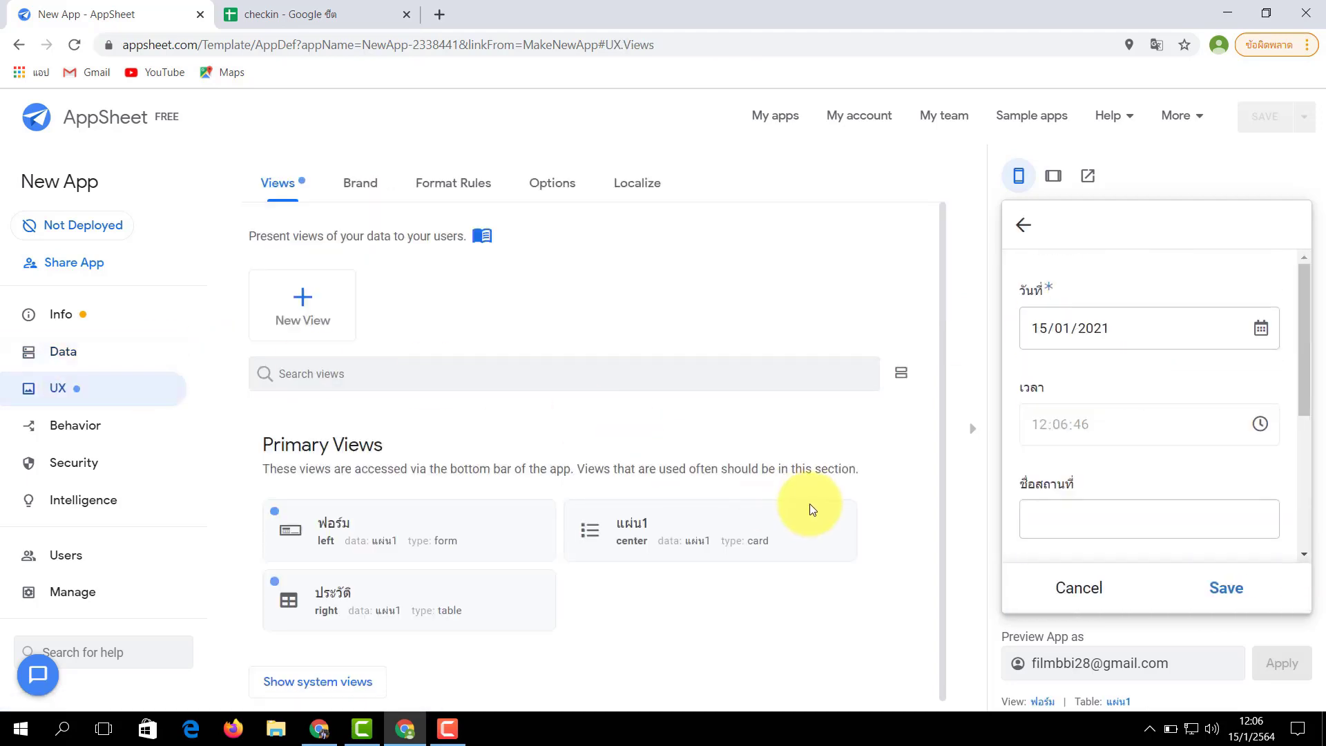
click(1214, 589)
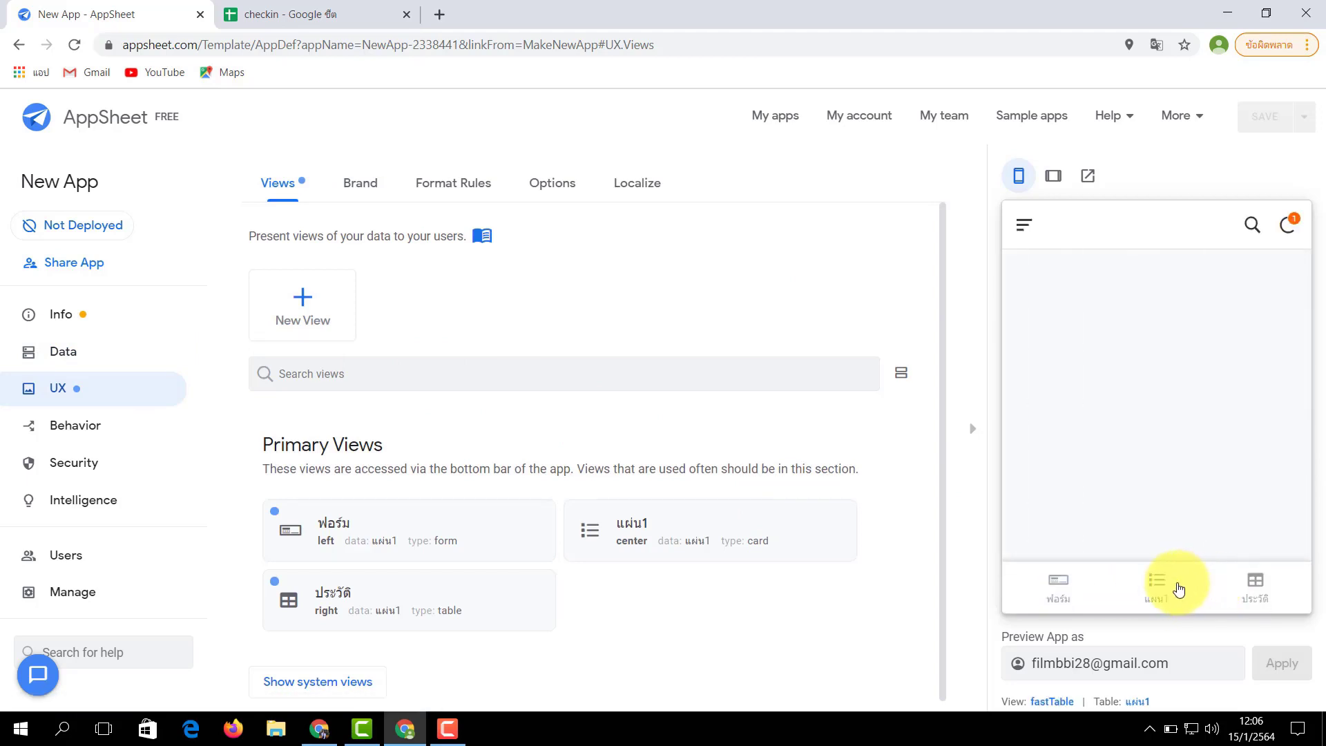
click(1255, 592)
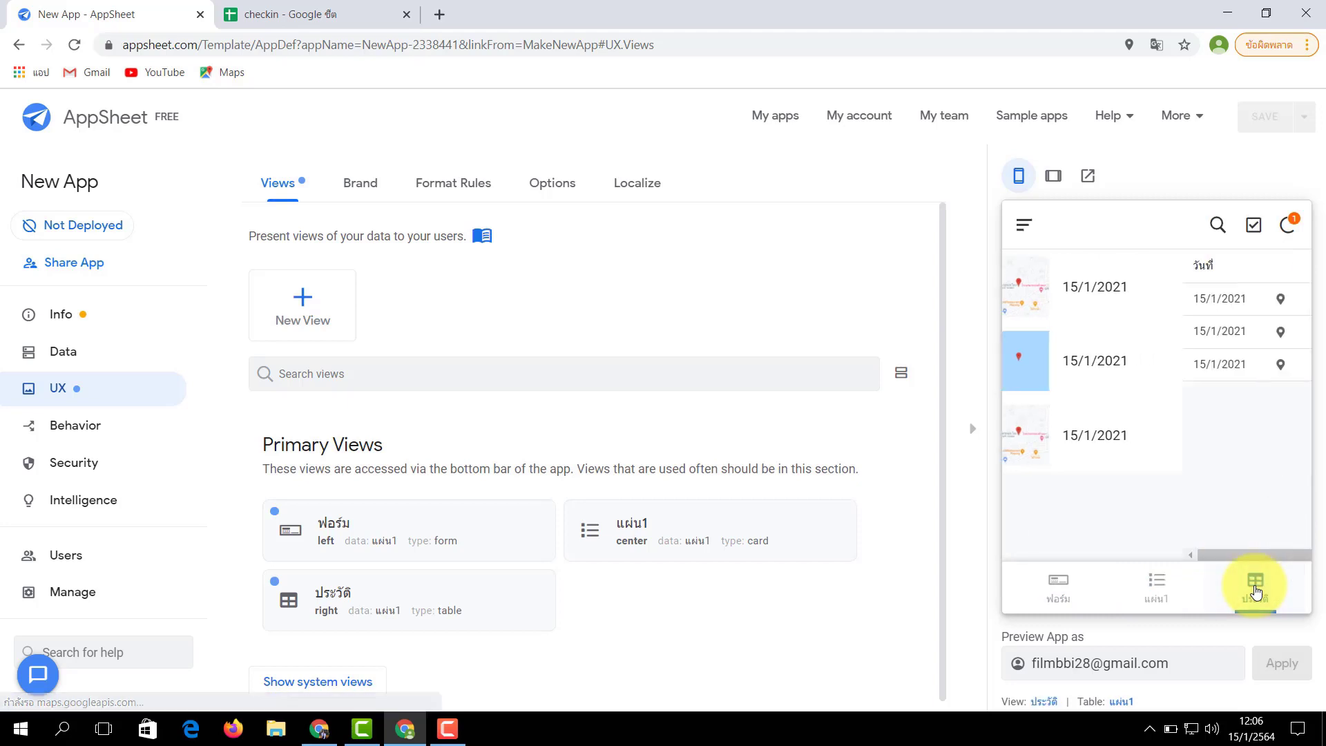
- Open the ฟอร์ม view in the app preview again and review all its fields
click(1026, 594)
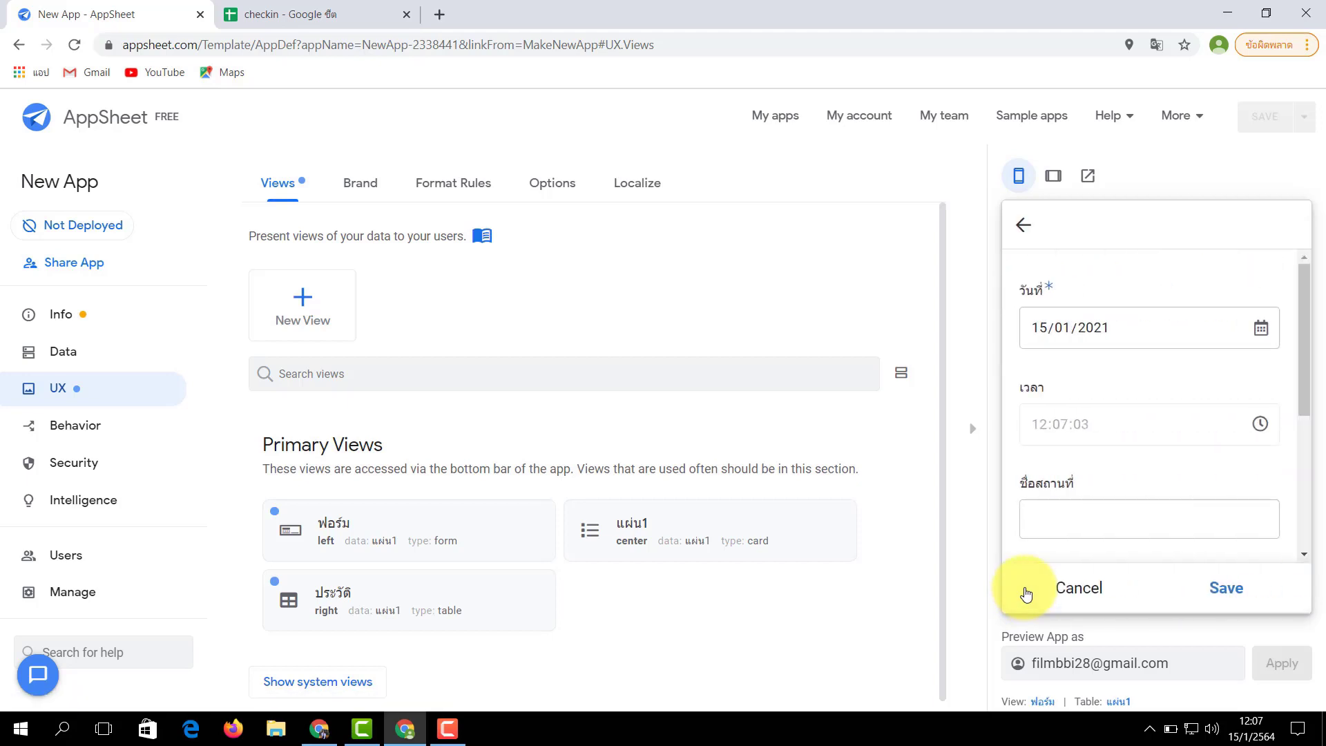
scroll(1118, 420, down, 5)
scroll(1119, 420, up, 5)
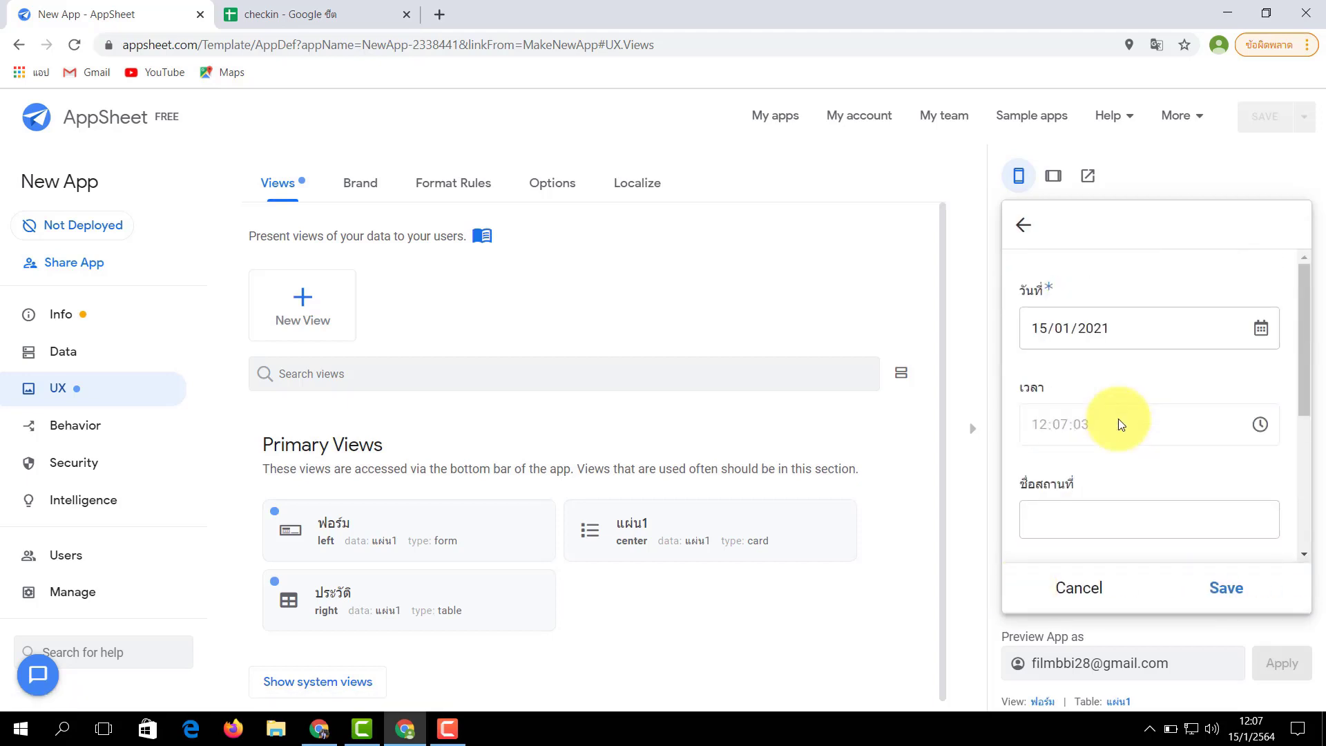
scroll(1118, 420, down, 5)
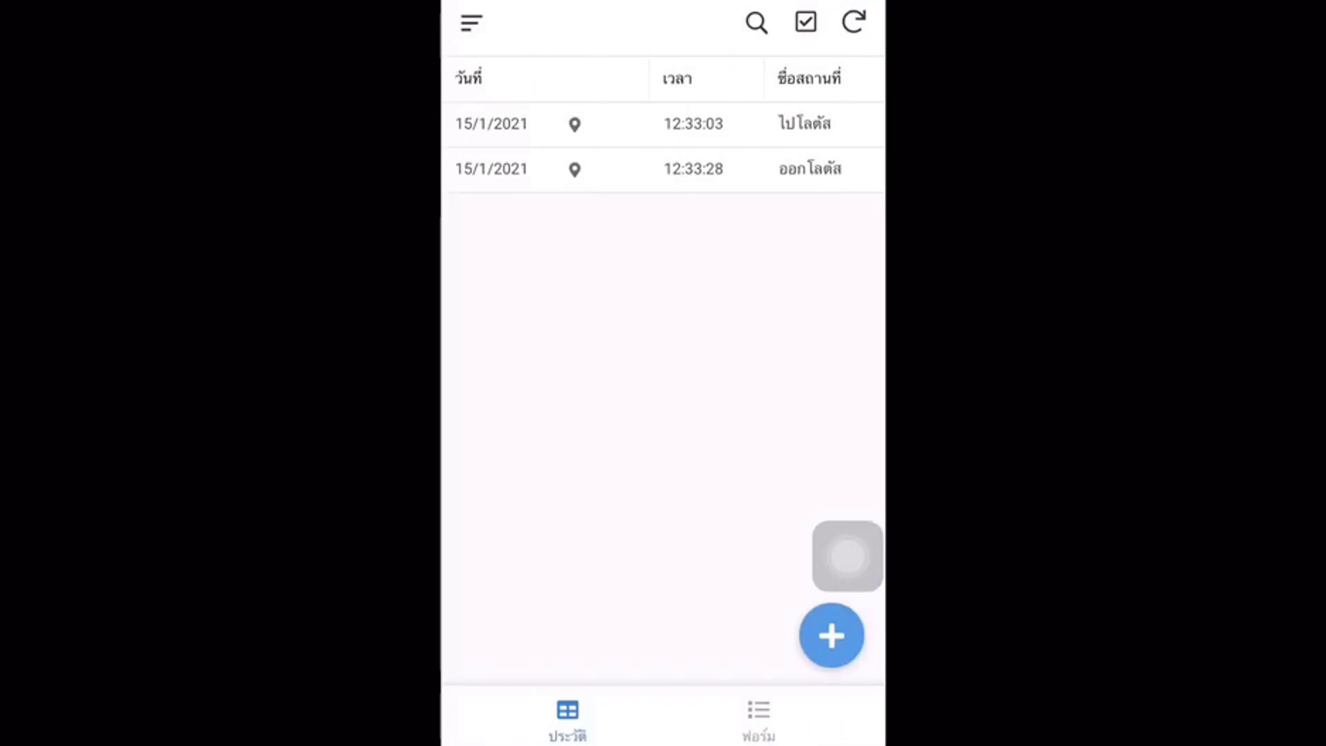
- In the check-in app on the phone, add a record with the ชื่อสถานที่ ไปโรงพยาบาลระยอง and save it
drag(847, 556, 847, 452)
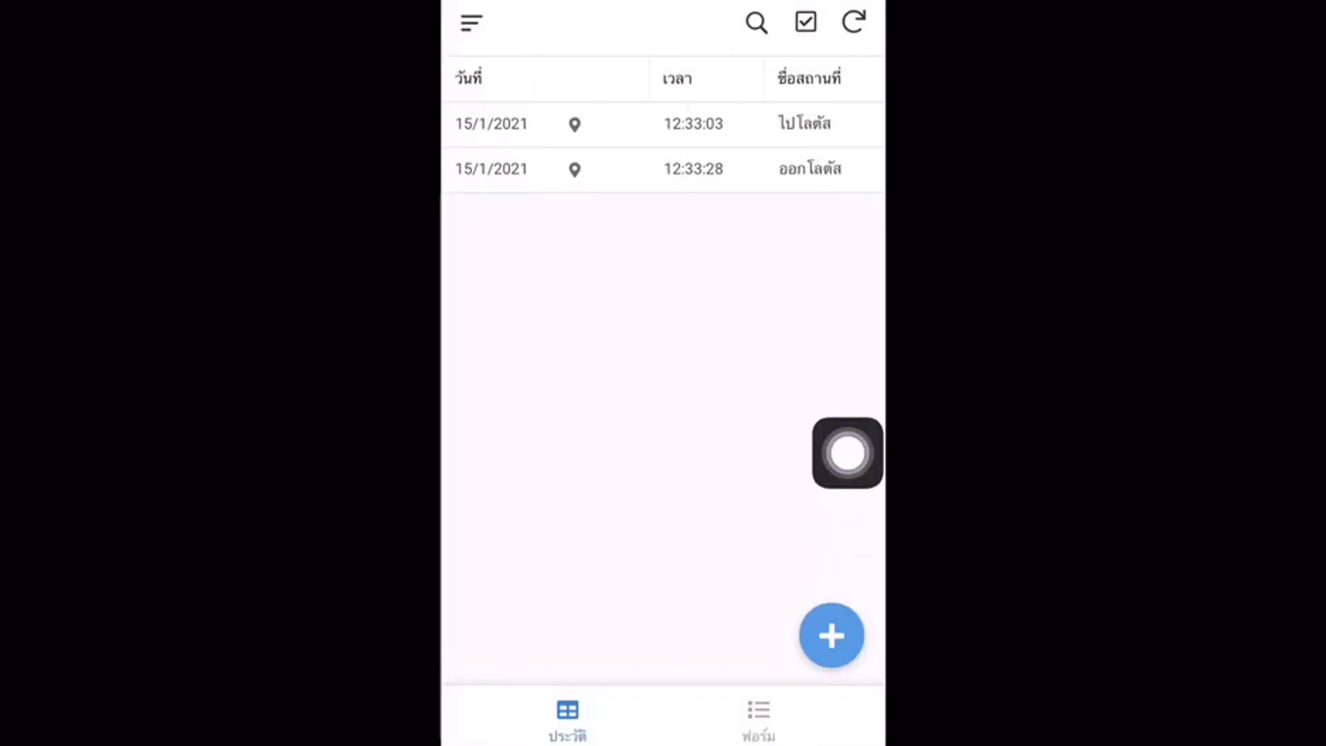
click(831, 635)
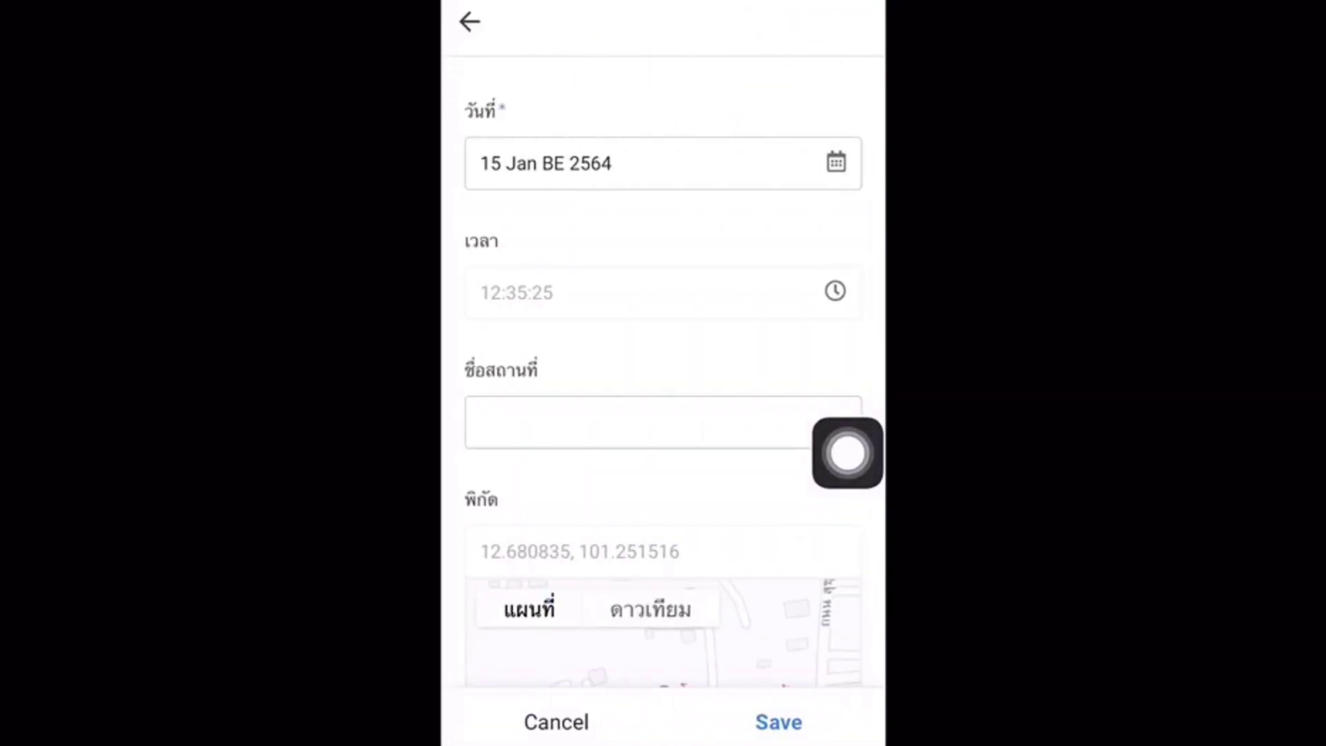
click(663, 419)
text(ไป)
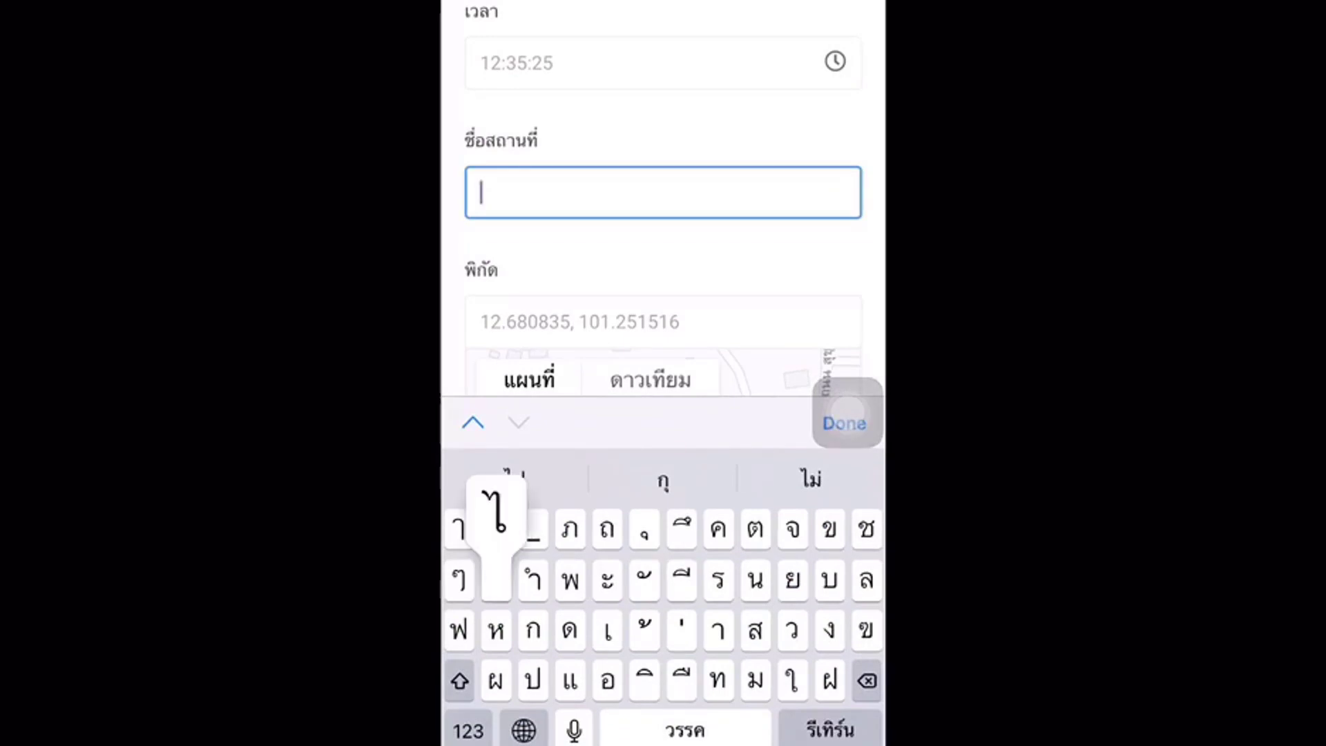
drag(847, 413, 847, 235)
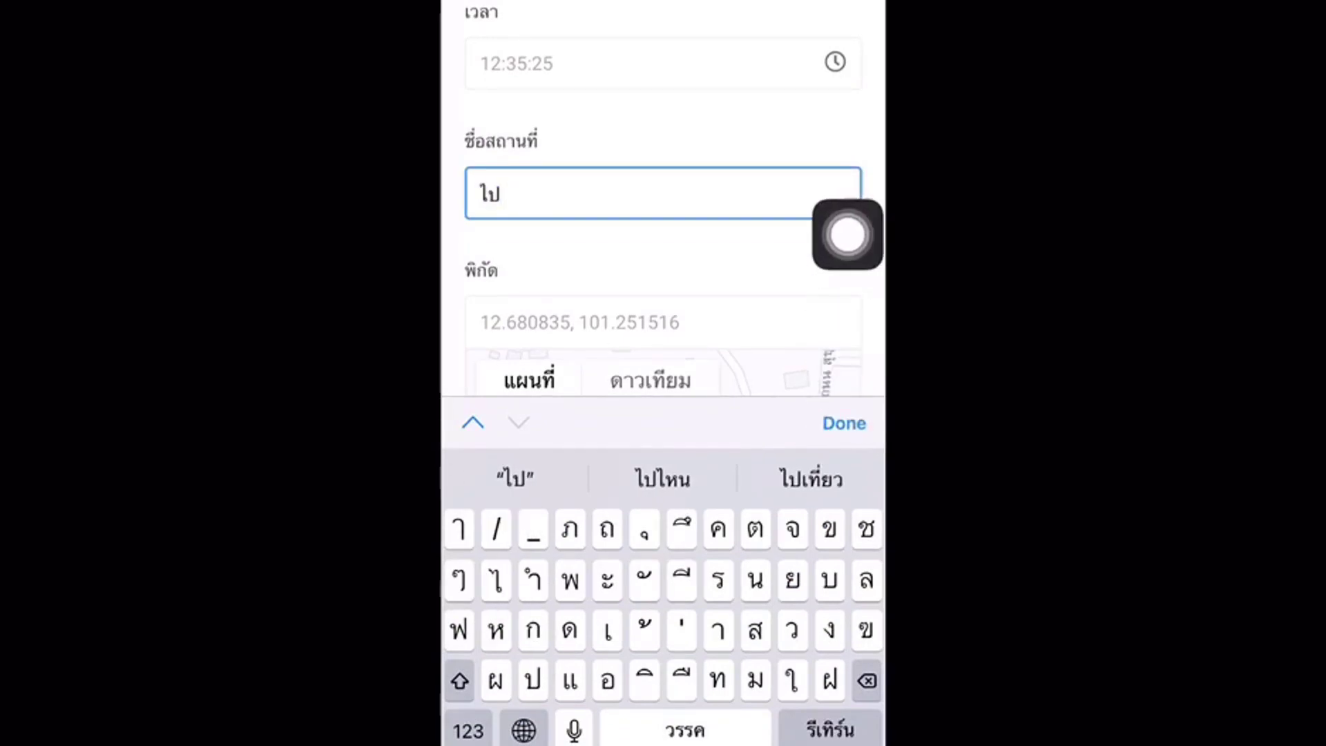
click(459, 681)
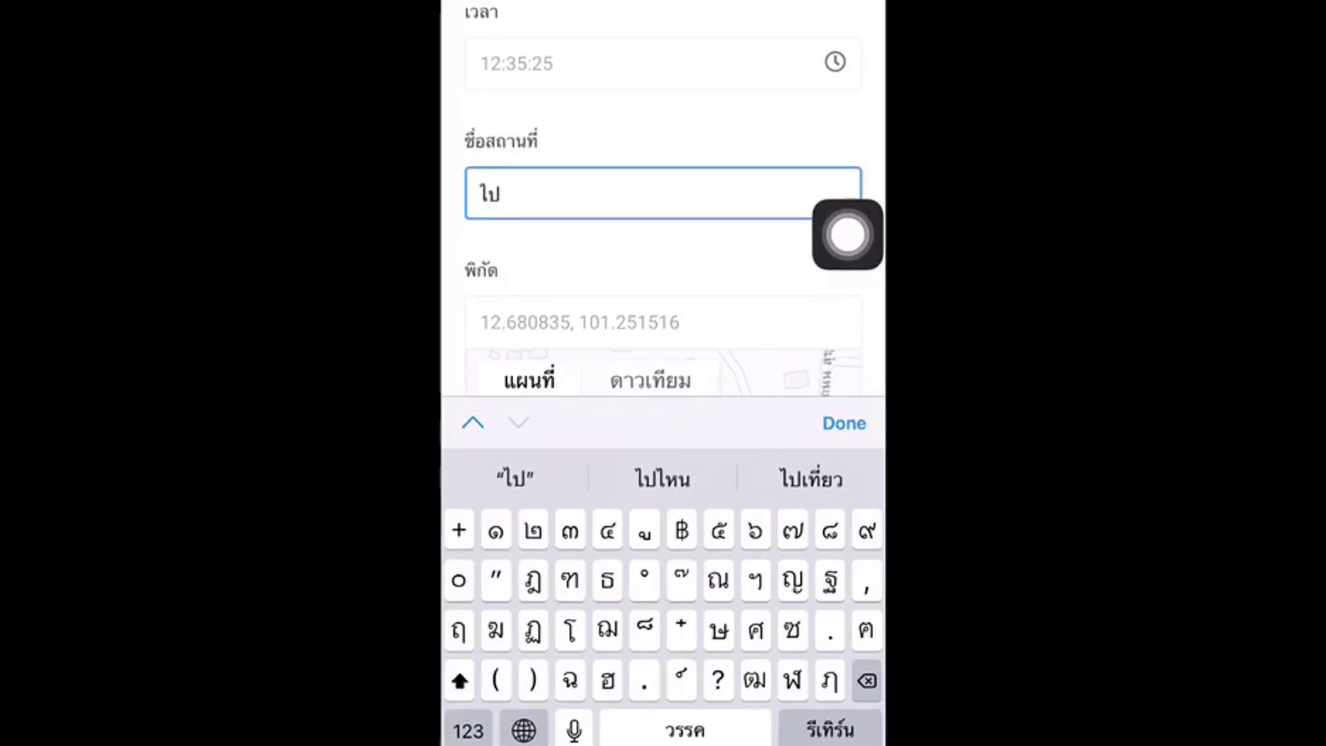
text(โรง)
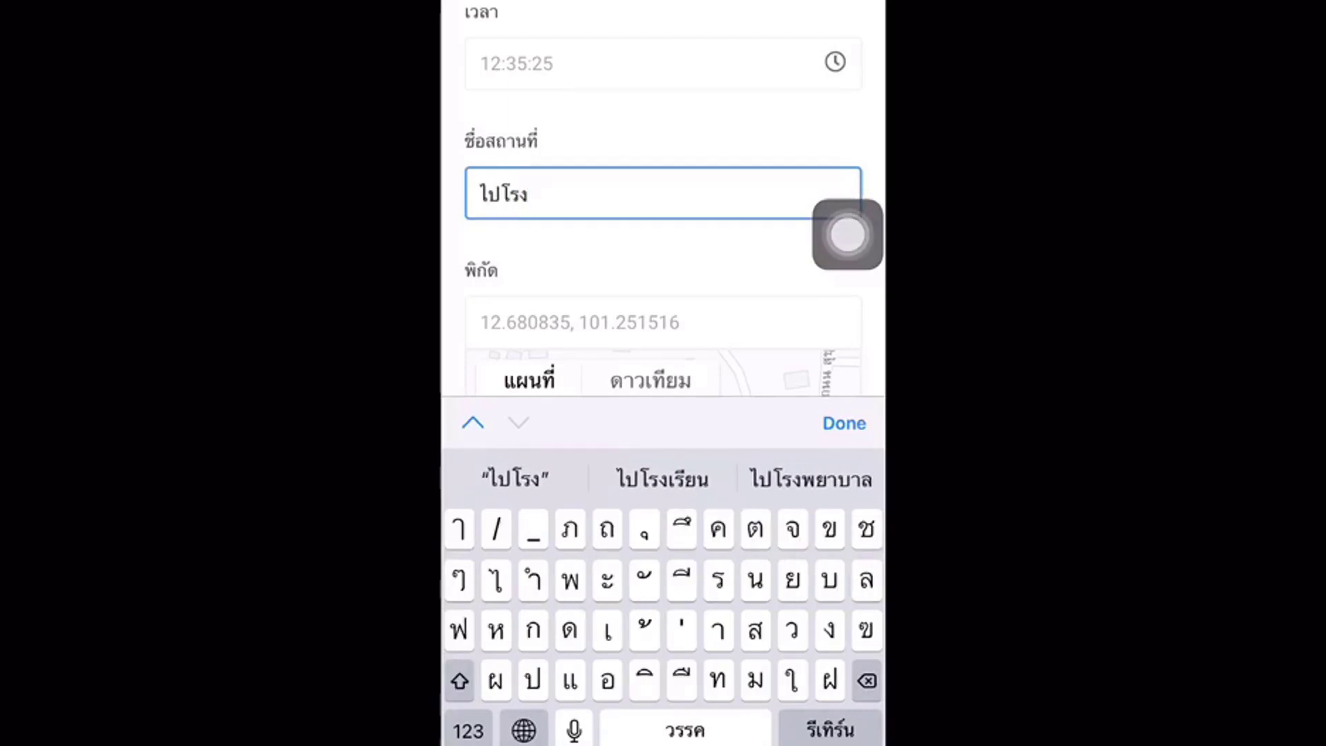
text(พ)
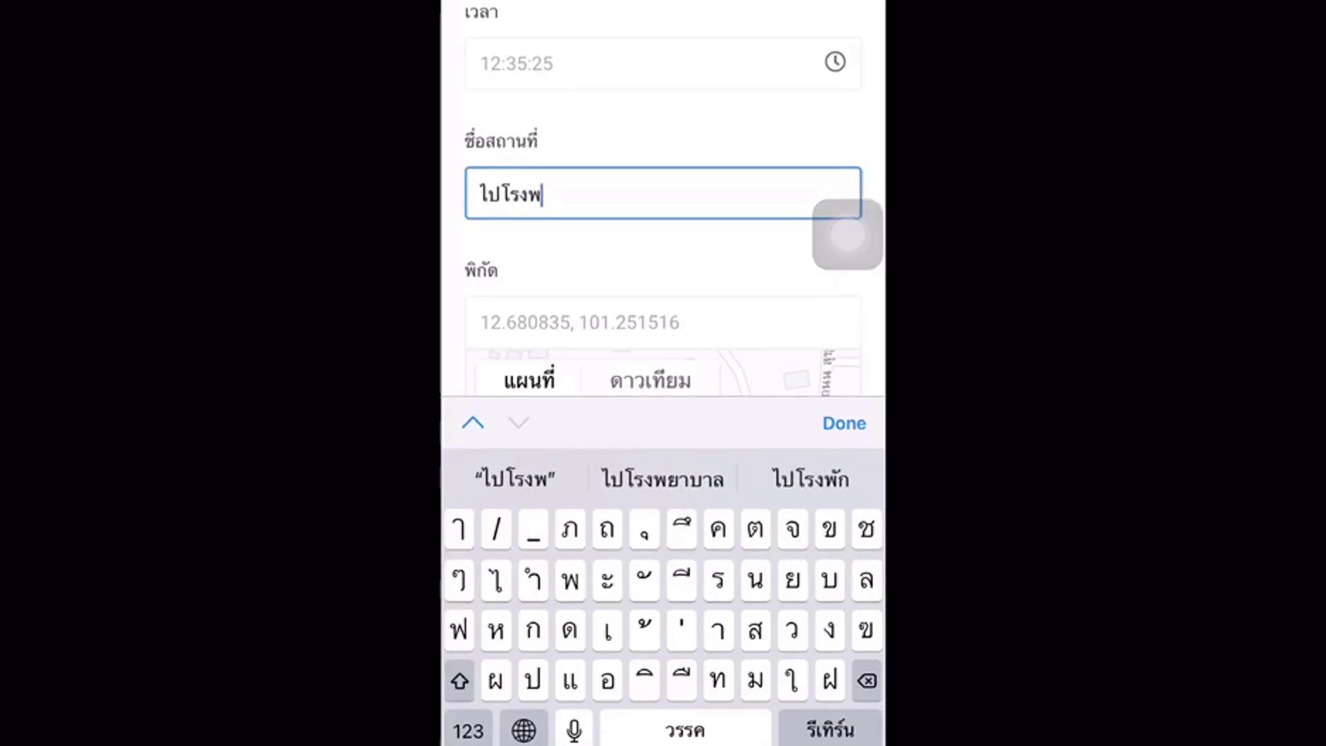
text(ยาบาลระยอ)
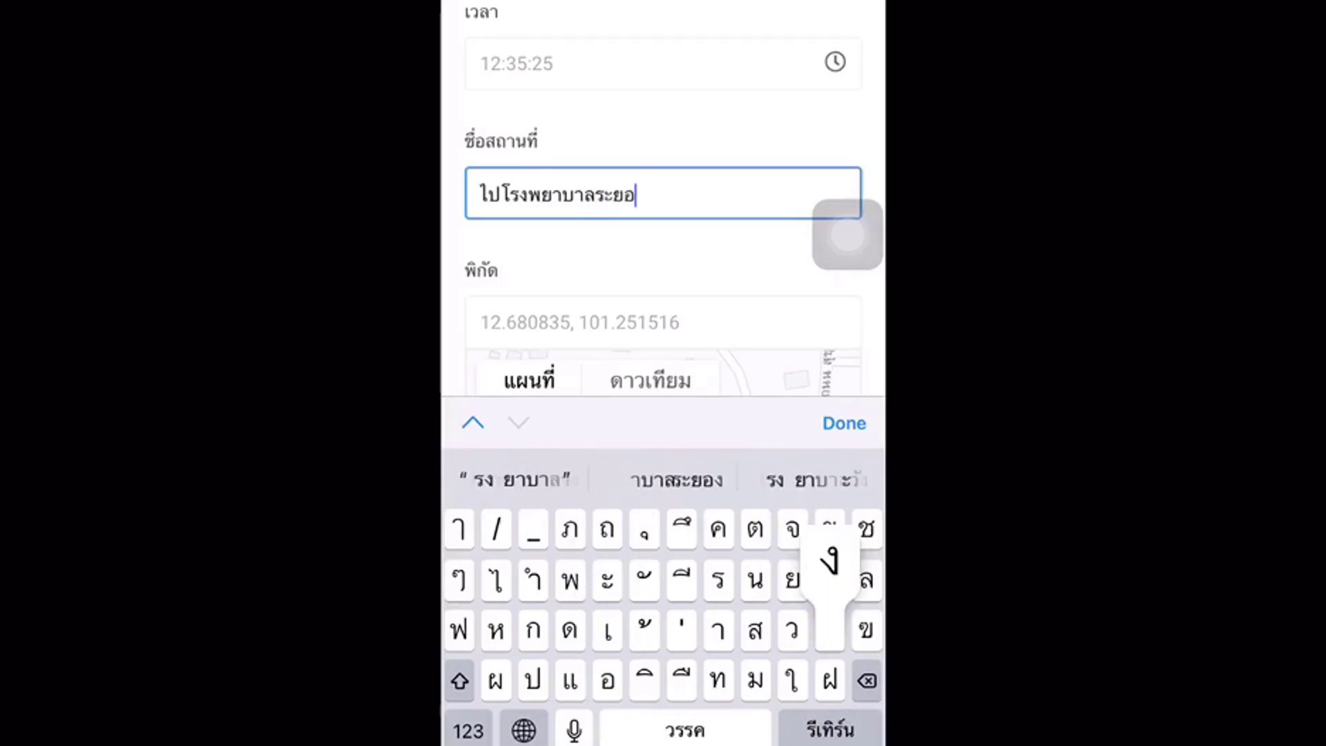
text(ง)
click(844, 422)
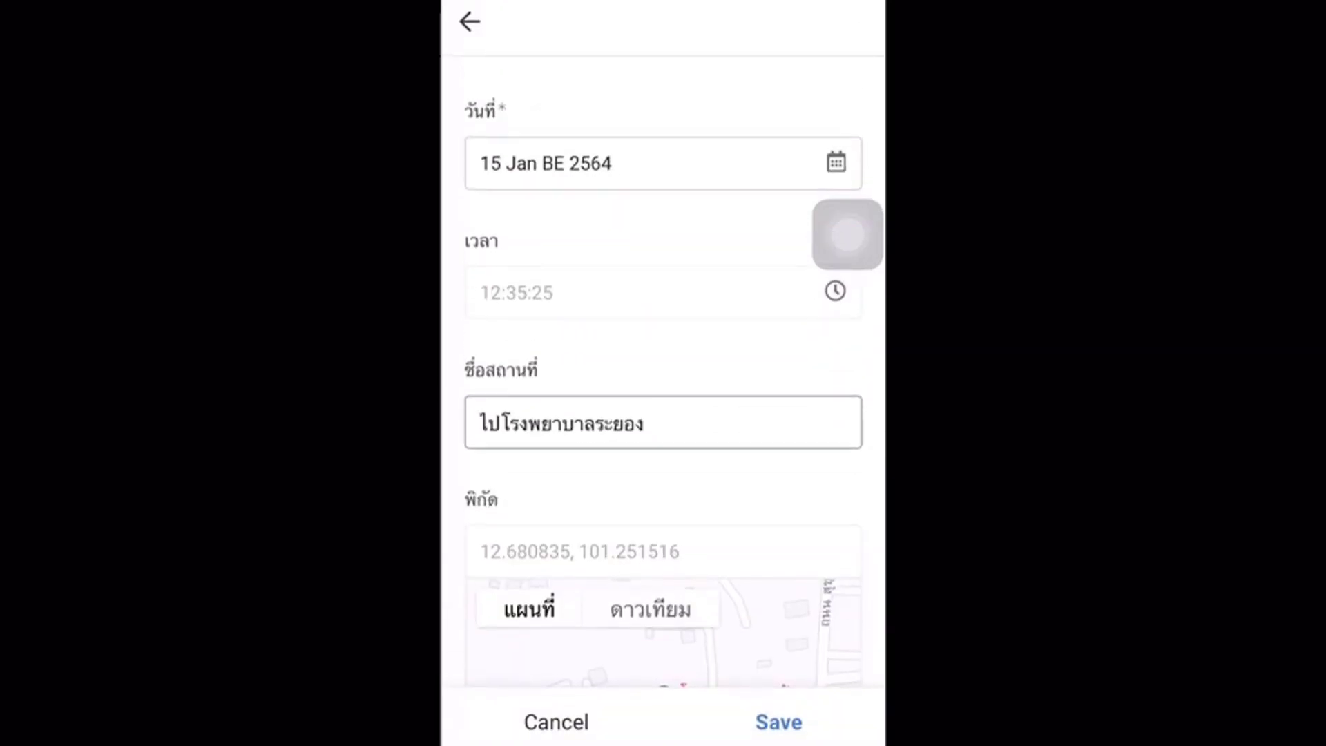
click(778, 719)
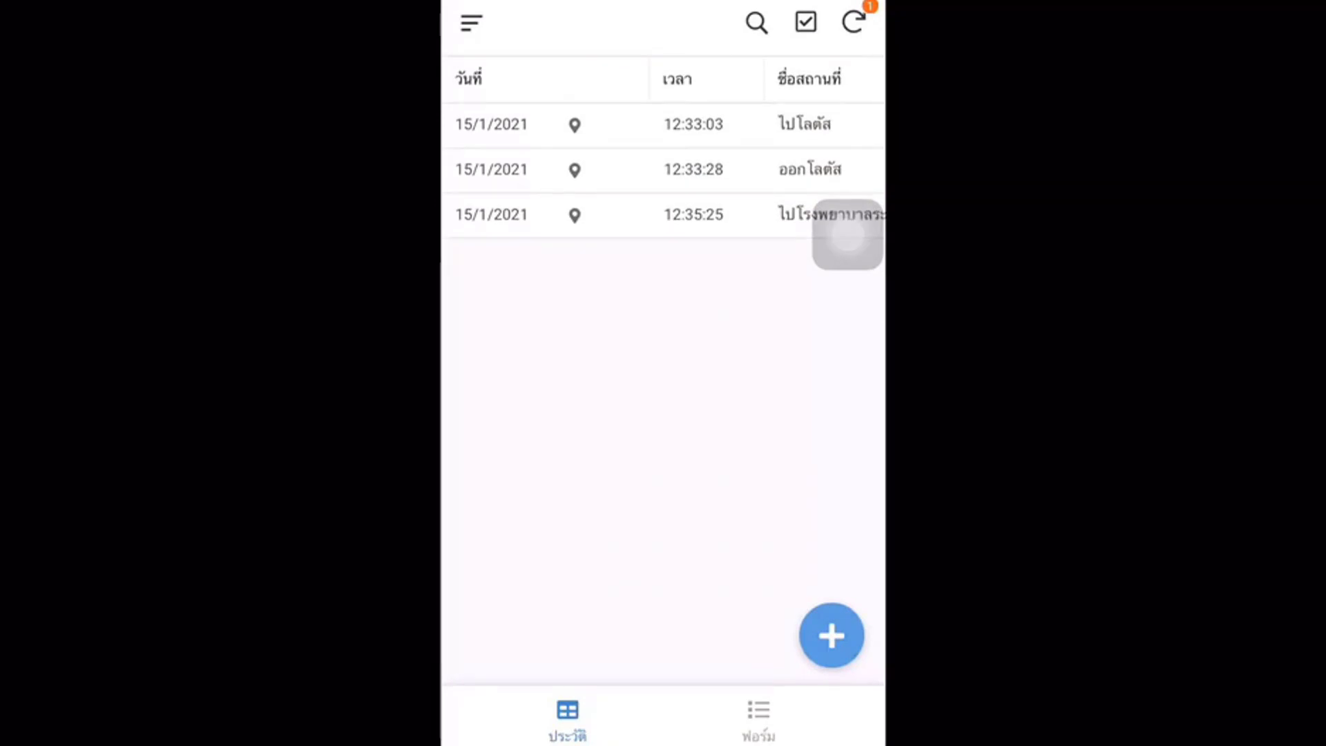
- Add another check-in record with the ชื่อสถานที่ ออกโรงพยาบาลระยอง and save it
click(831, 635)
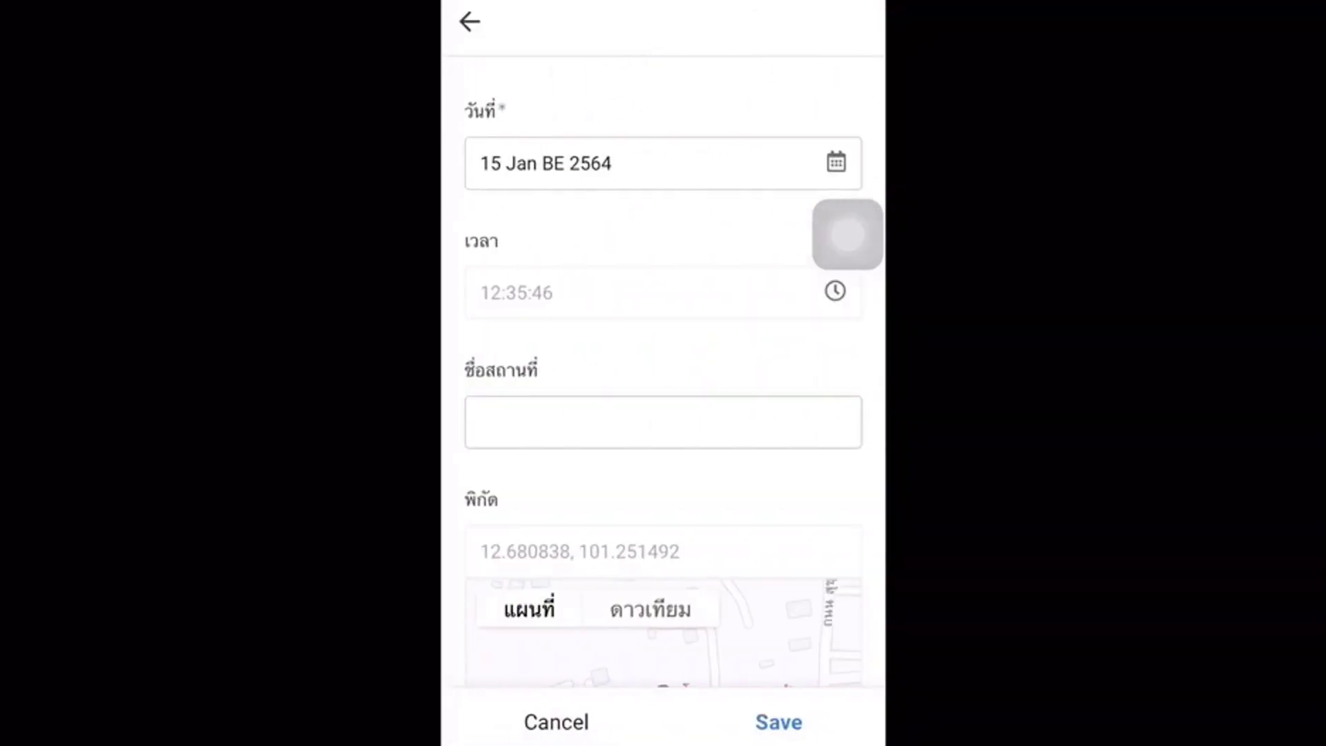
click(663, 415)
text(ออก)
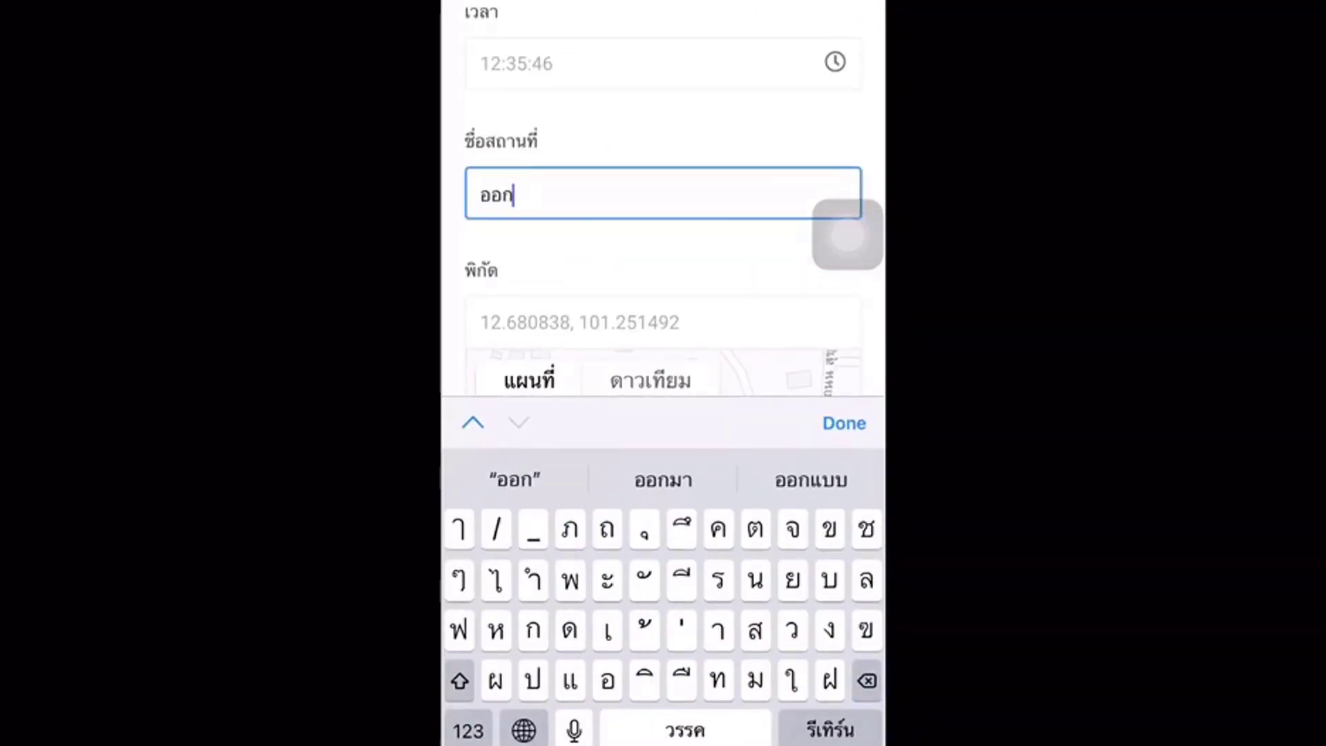
key(shift)
text(โรงพย)
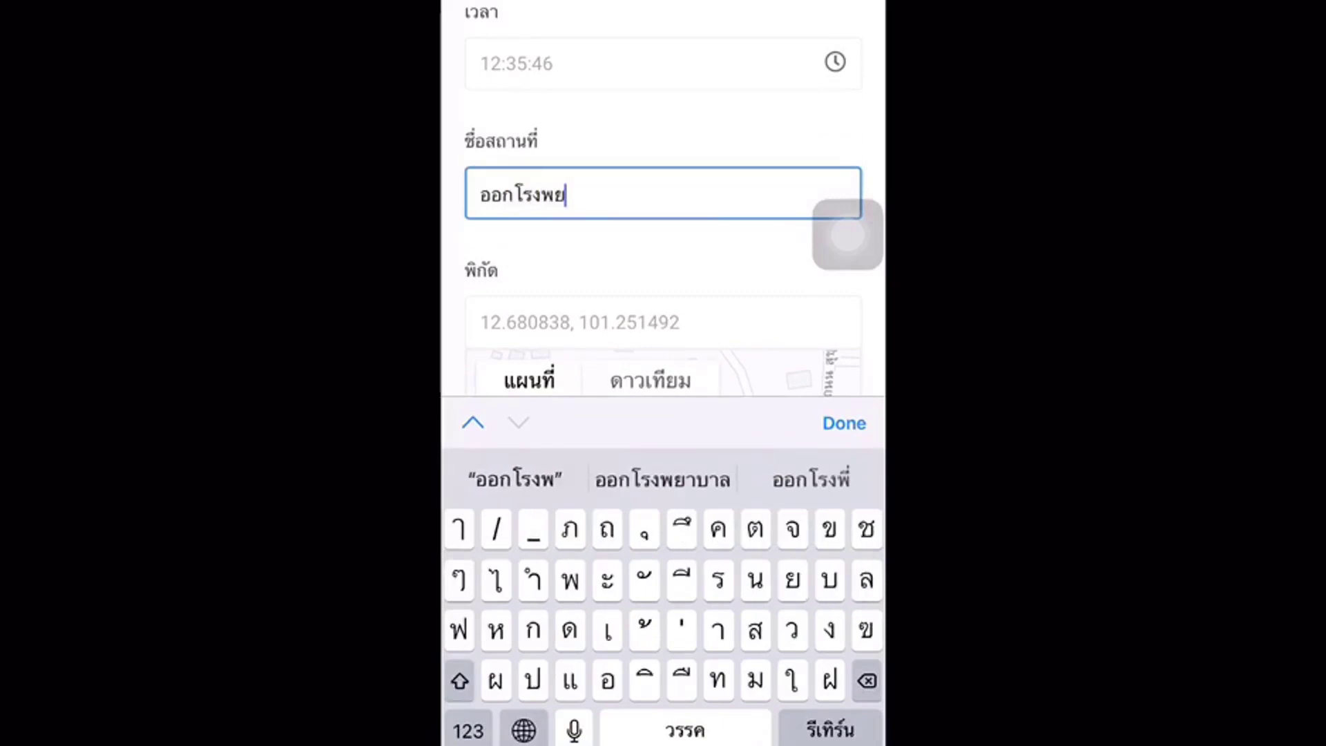
text(าบาลระยอง)
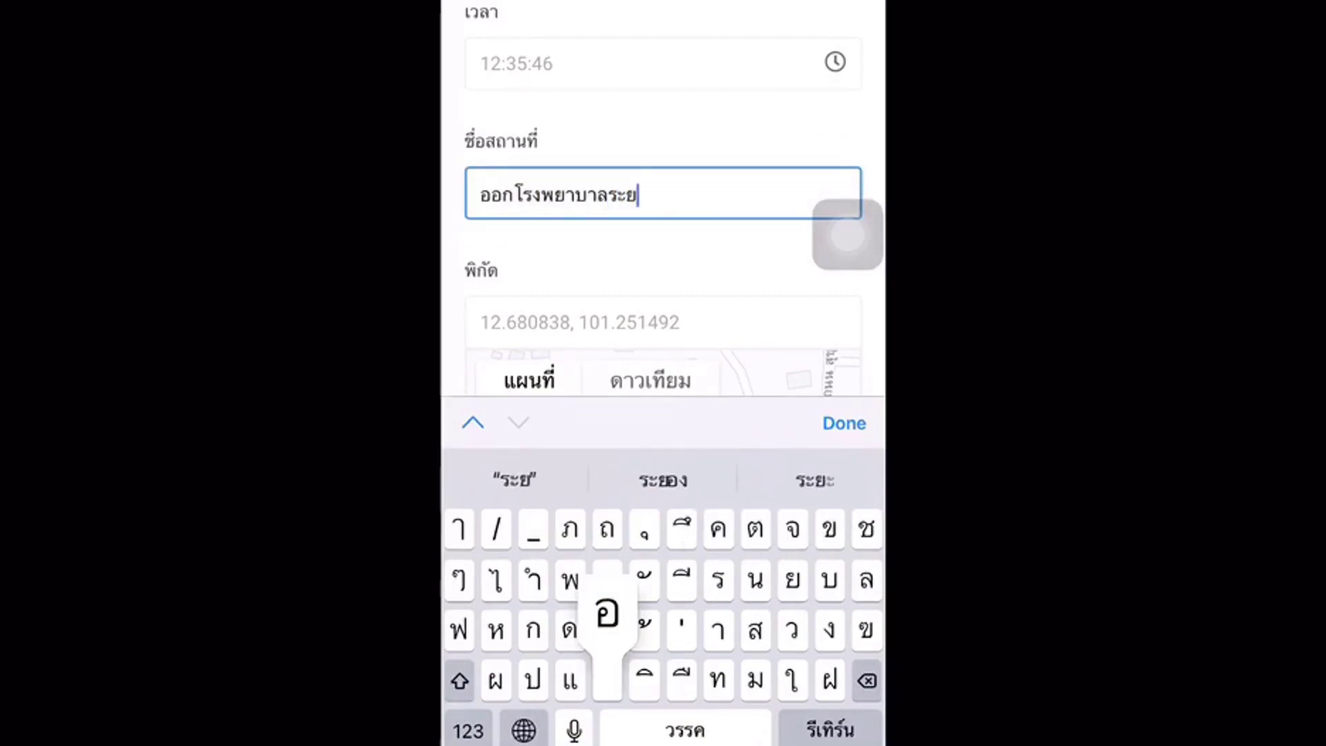
click(844, 423)
click(779, 719)
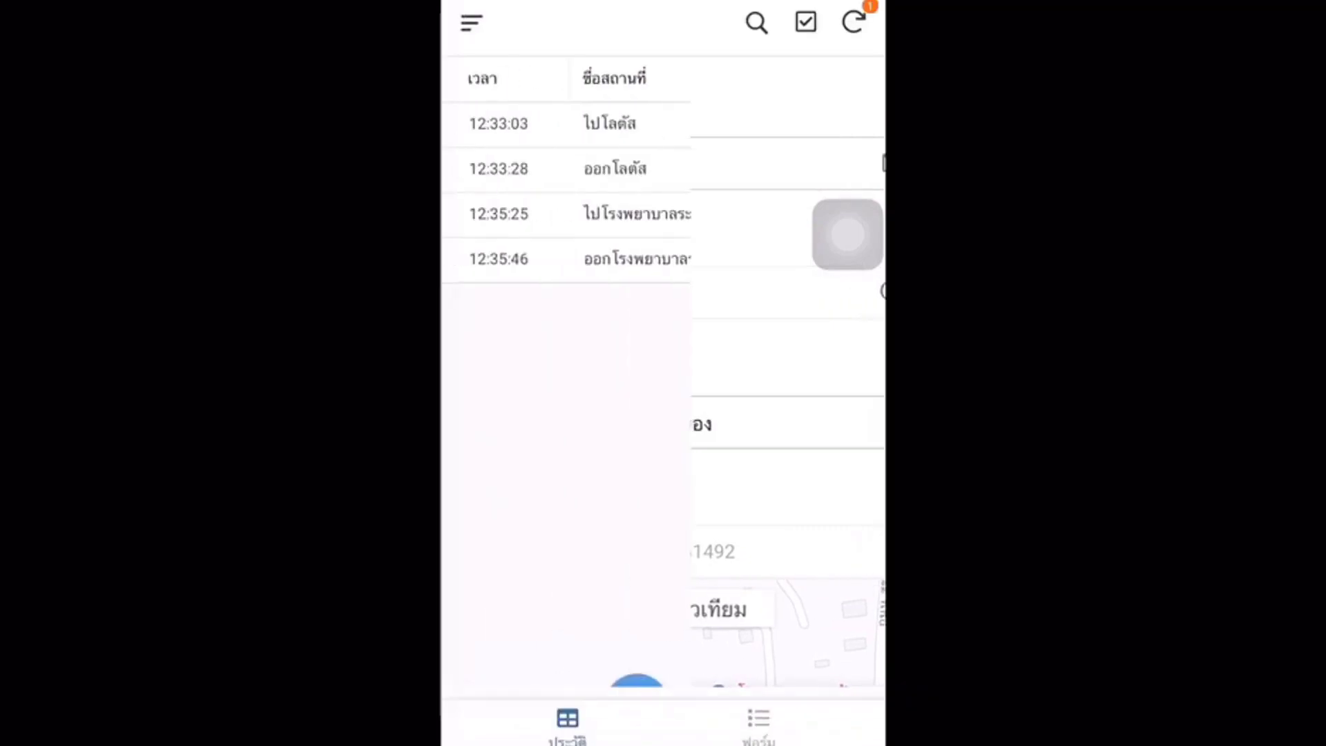
- View the details and map location of the ออกโรงพยาบาลระยอง check-in, and return to the ประวัติ table
click(663, 259)
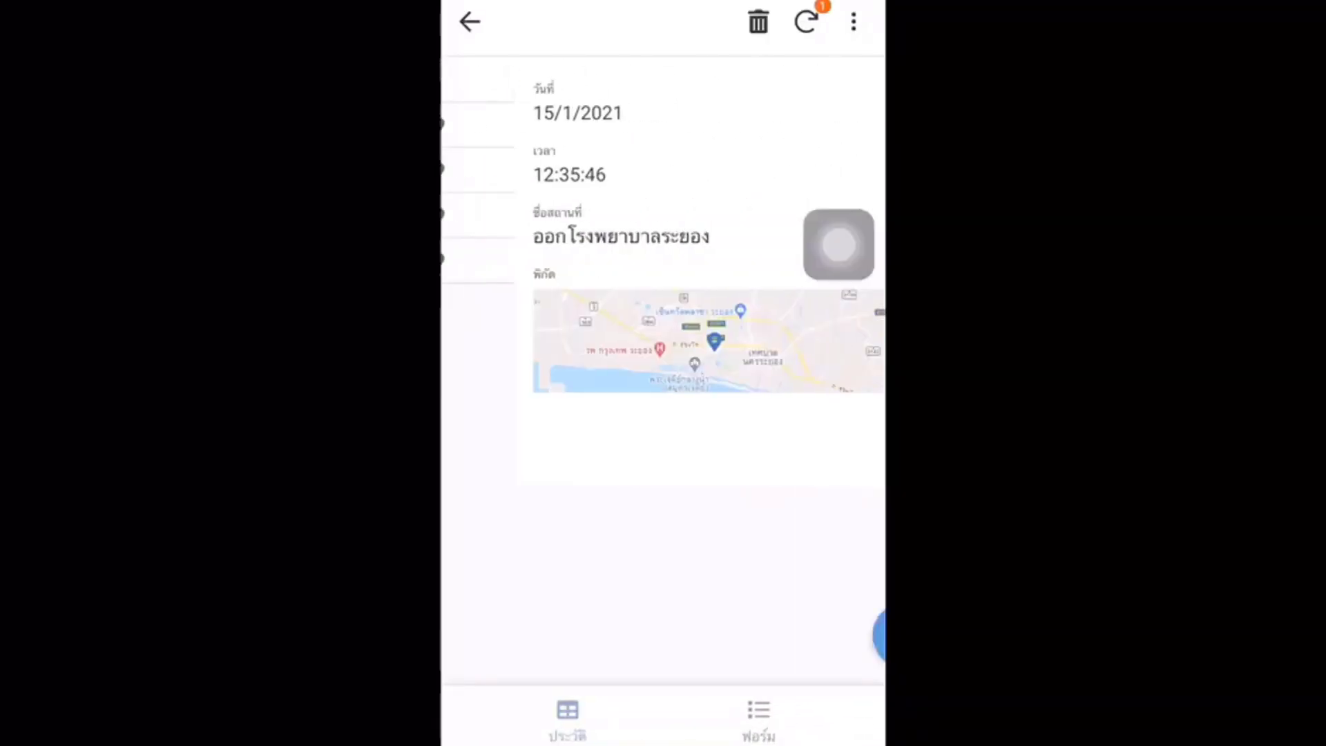
drag(838, 243, 814, 562)
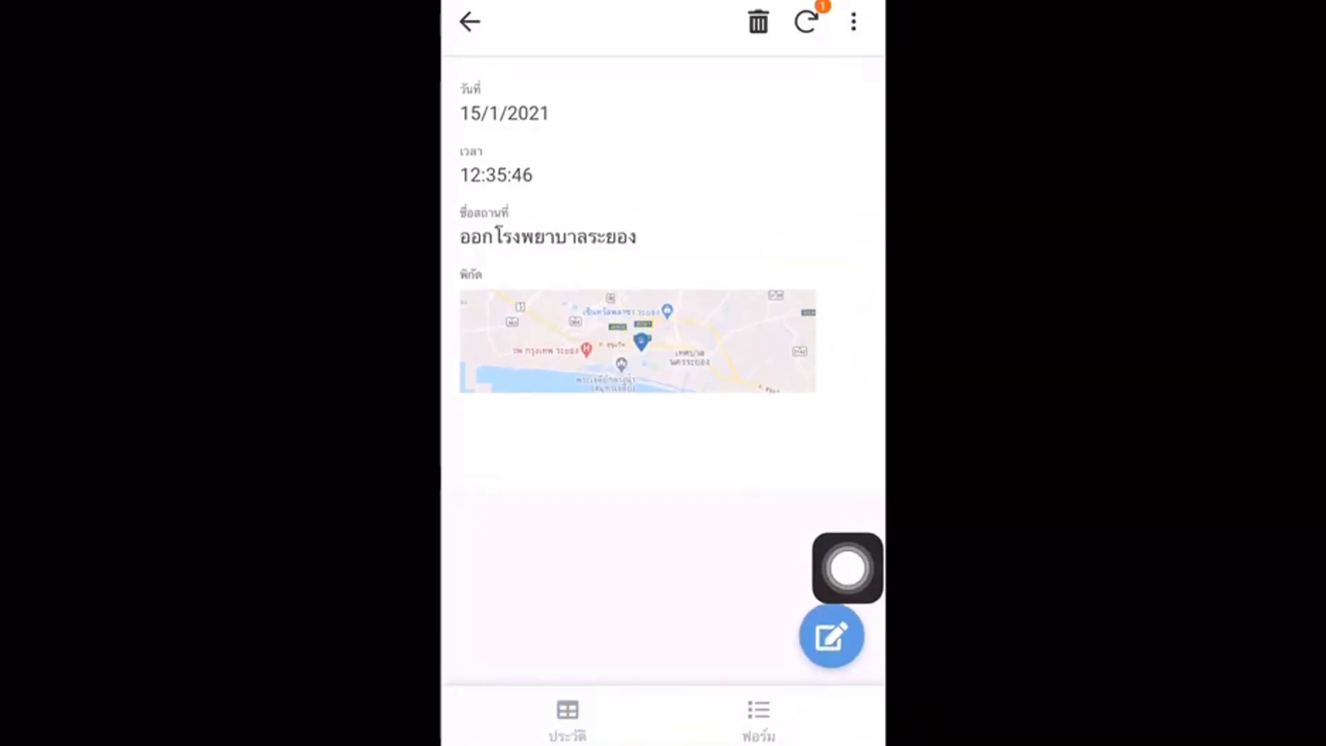
click(470, 21)
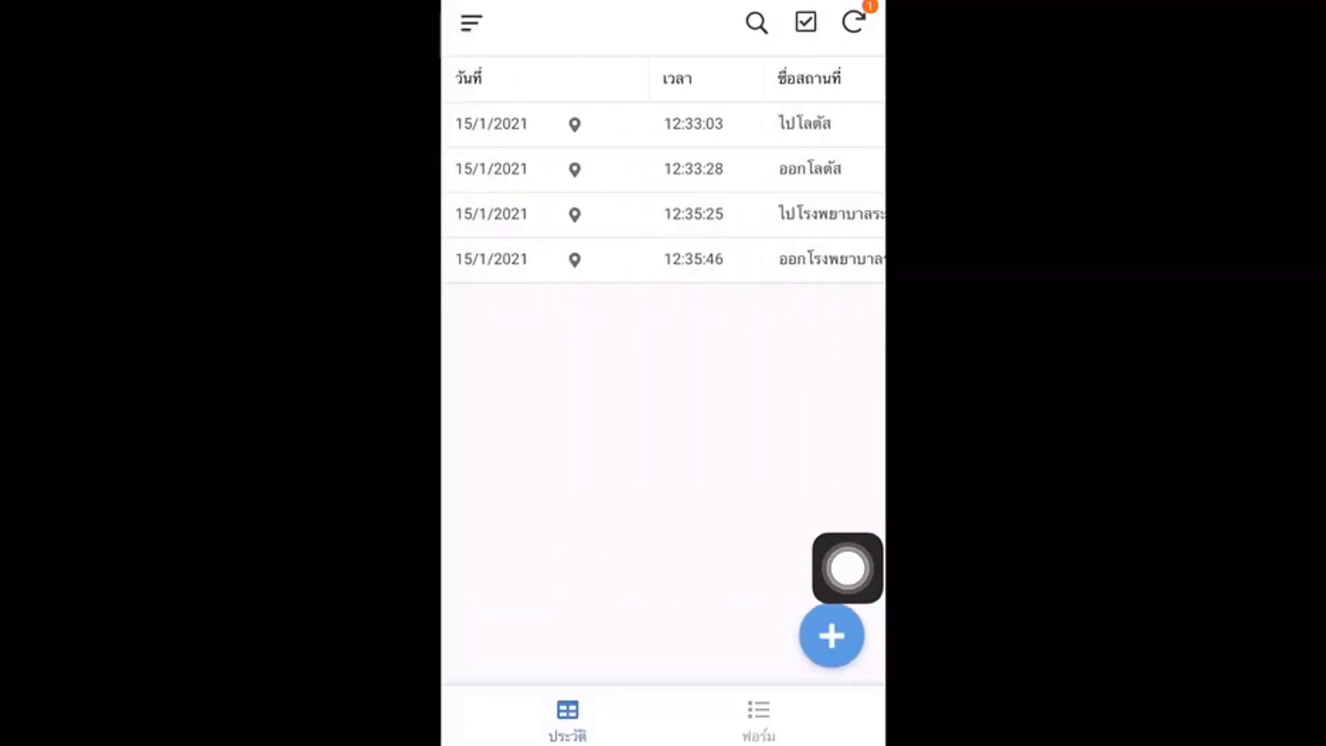